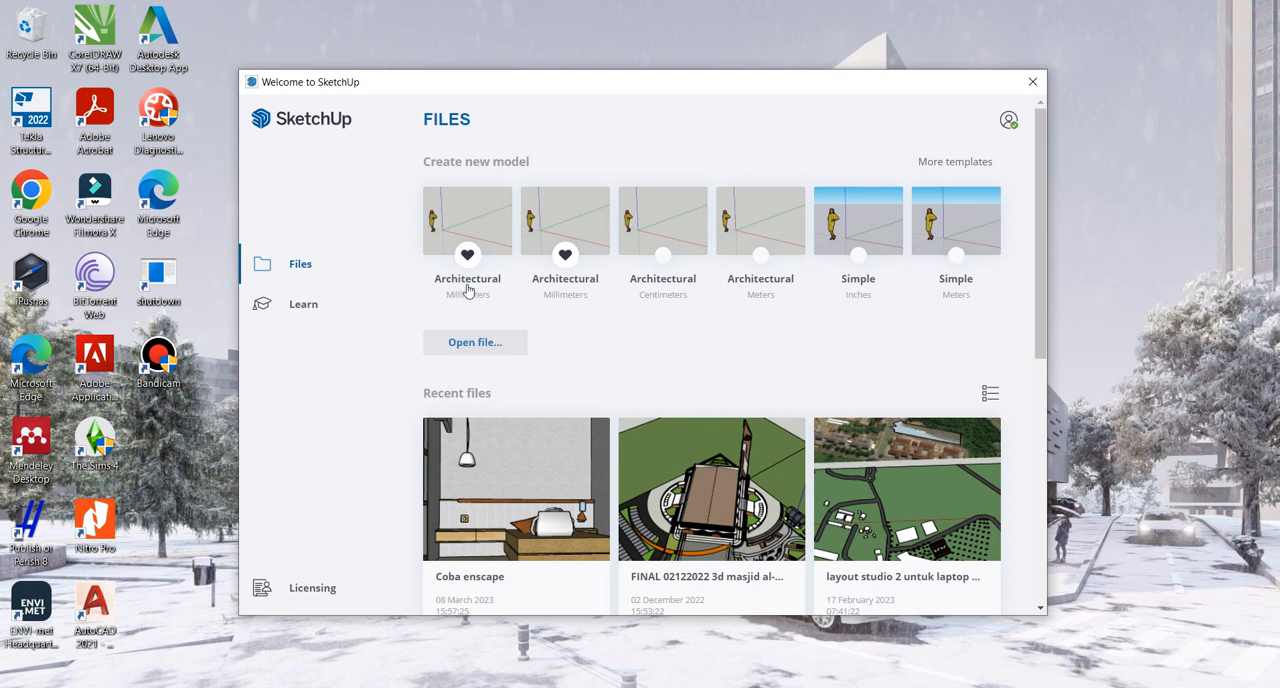
- Create a new model from the second favourite Architectural template in millimetres and activate the Select tool
click(567, 228)
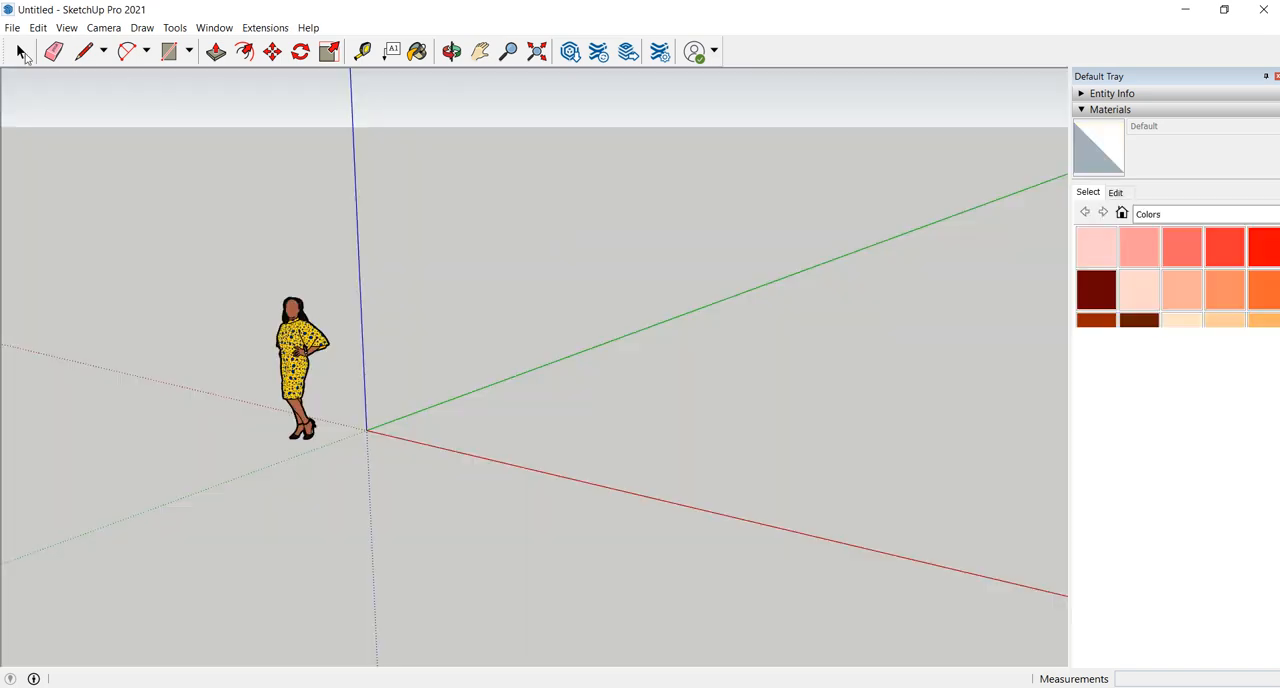
click(20, 51)
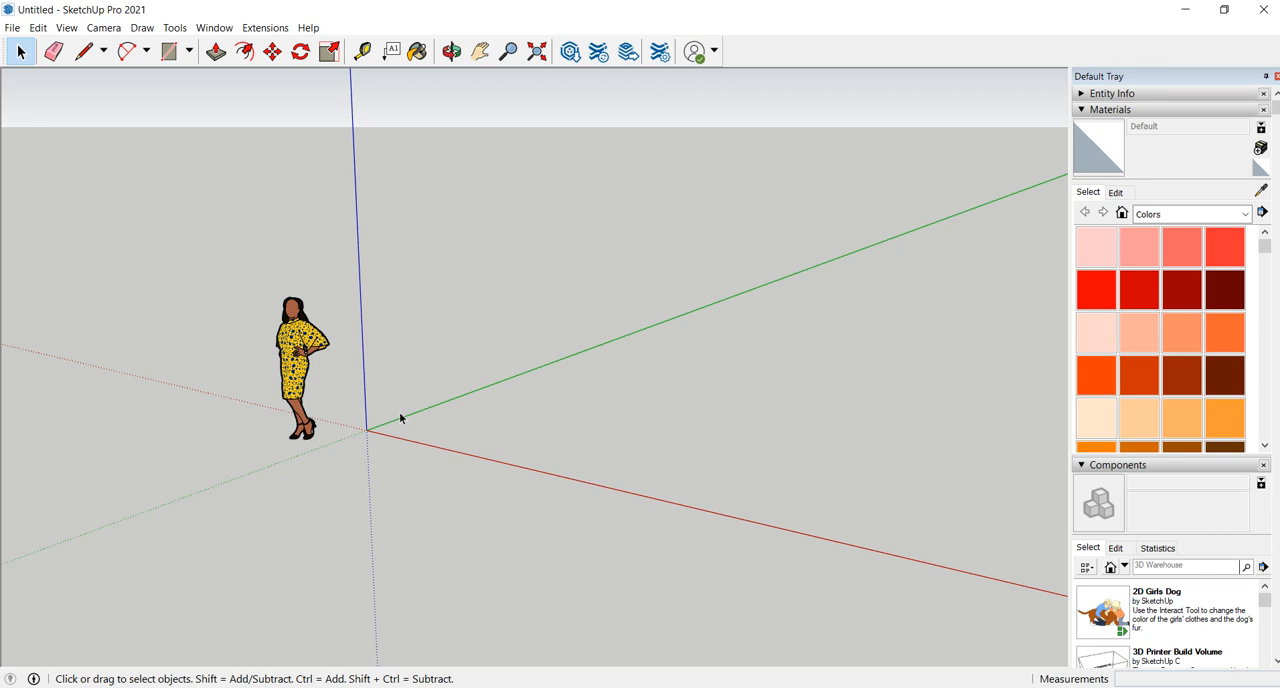
- Orbit the view around the scale figure to see it and the axes from a lower angle
key(o)
drag(396, 410, 745, 359)
key(space)
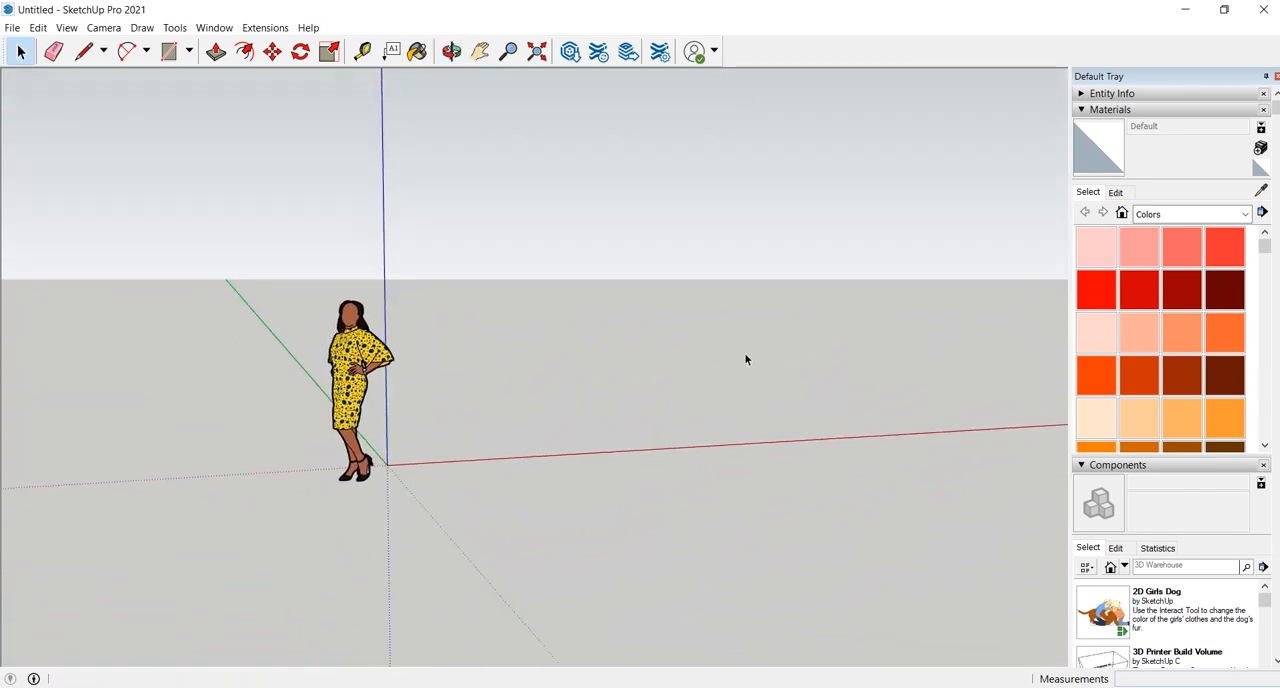
- Pan the view with the Pan tool and zoom in and out around the scale figure
click(487, 58)
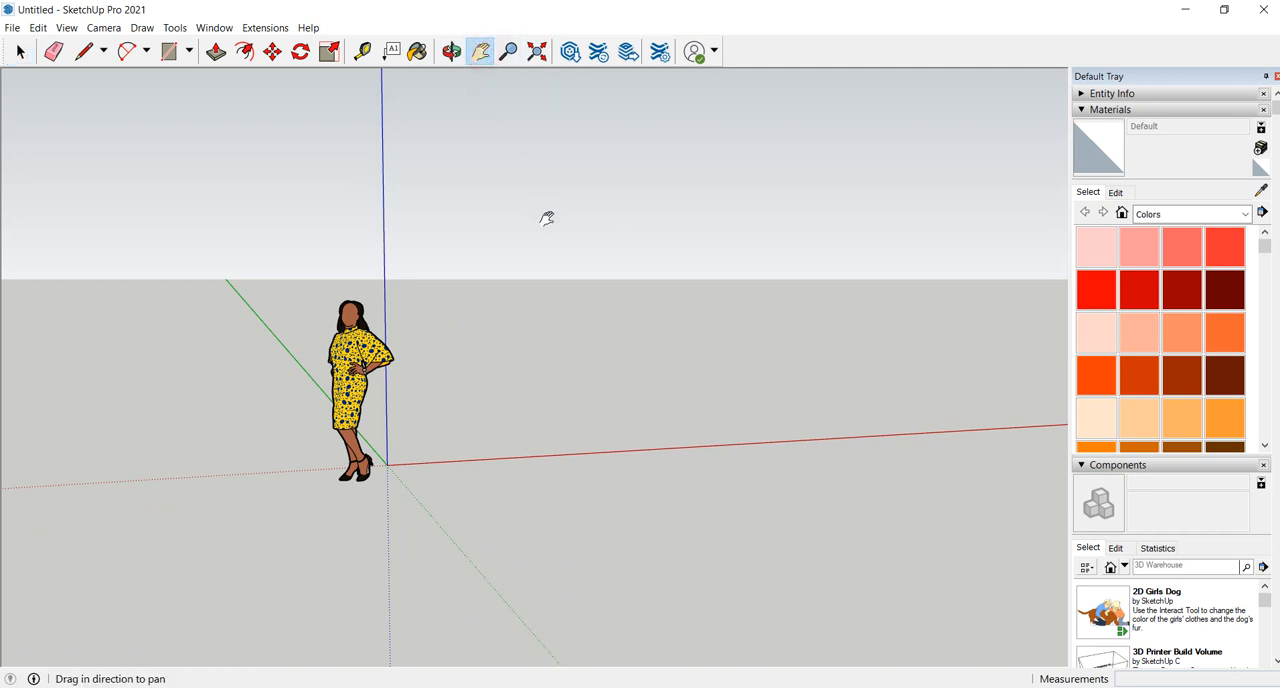
drag(491, 397, 752, 389)
drag(636, 385, 521, 391)
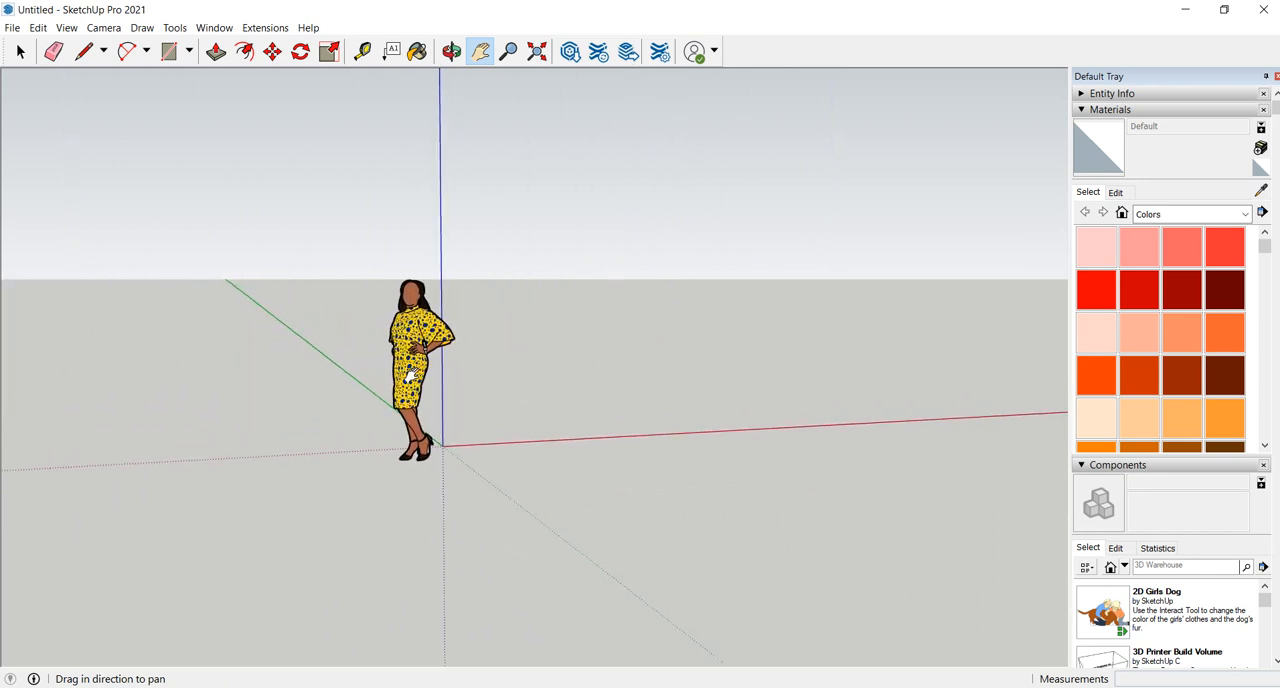
scroll(408, 373, down, 5)
scroll(410, 369, up, 2)
scroll(410, 368, up, 4)
scroll(578, 346, down, 3)
middle_drag(578, 346, 583, 403)
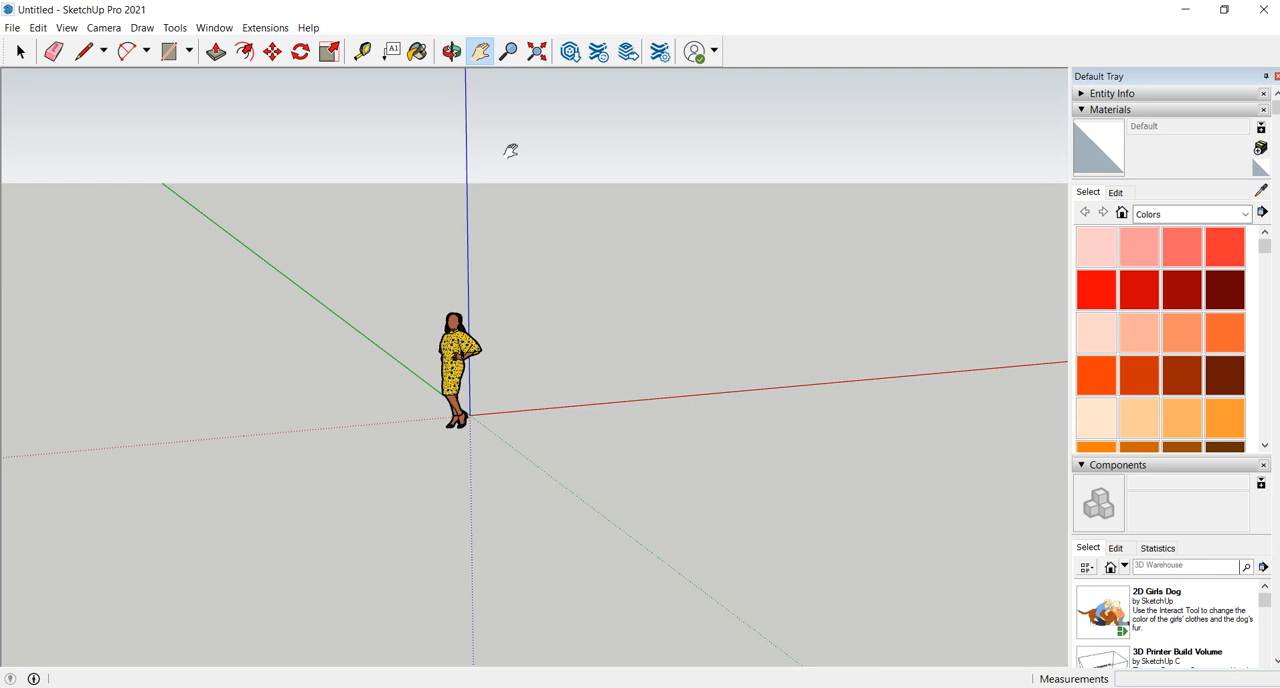
- Return to the Select tool and orbit and zoom around the scale figure and the axes' origin
click(20, 51)
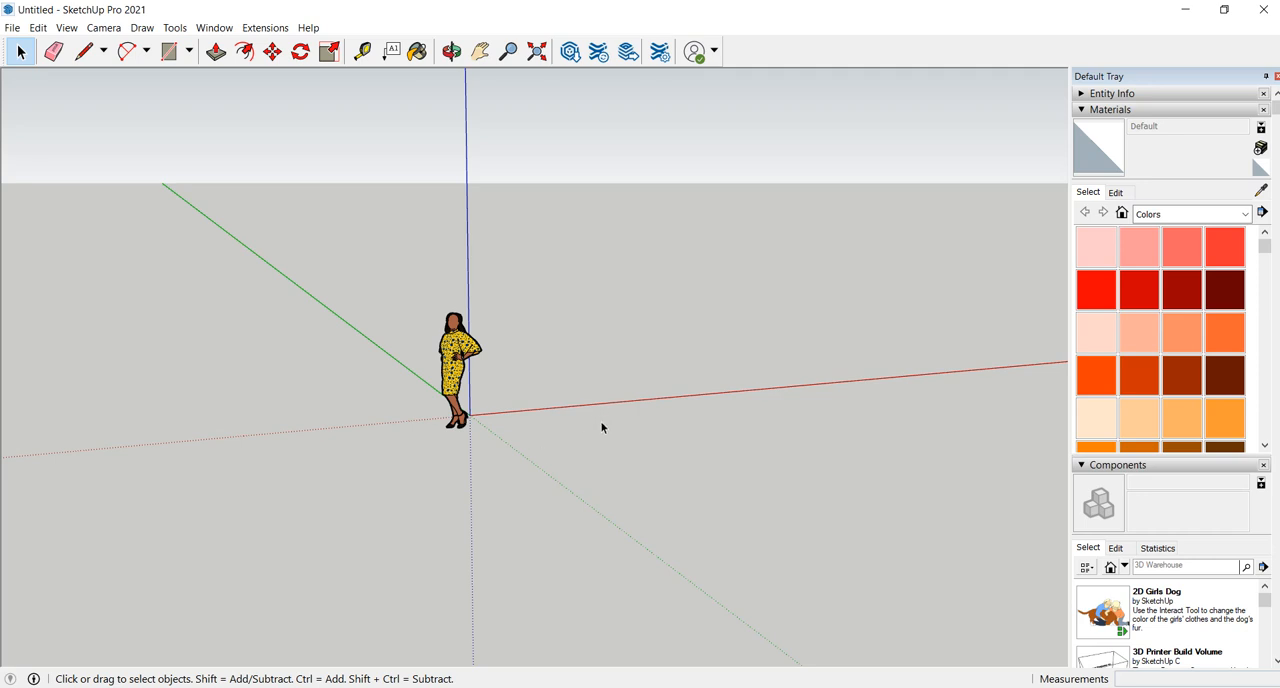
middle_drag(618, 424, 420, 478)
scroll(492, 381, up, 3)
scroll(492, 381, up, 2)
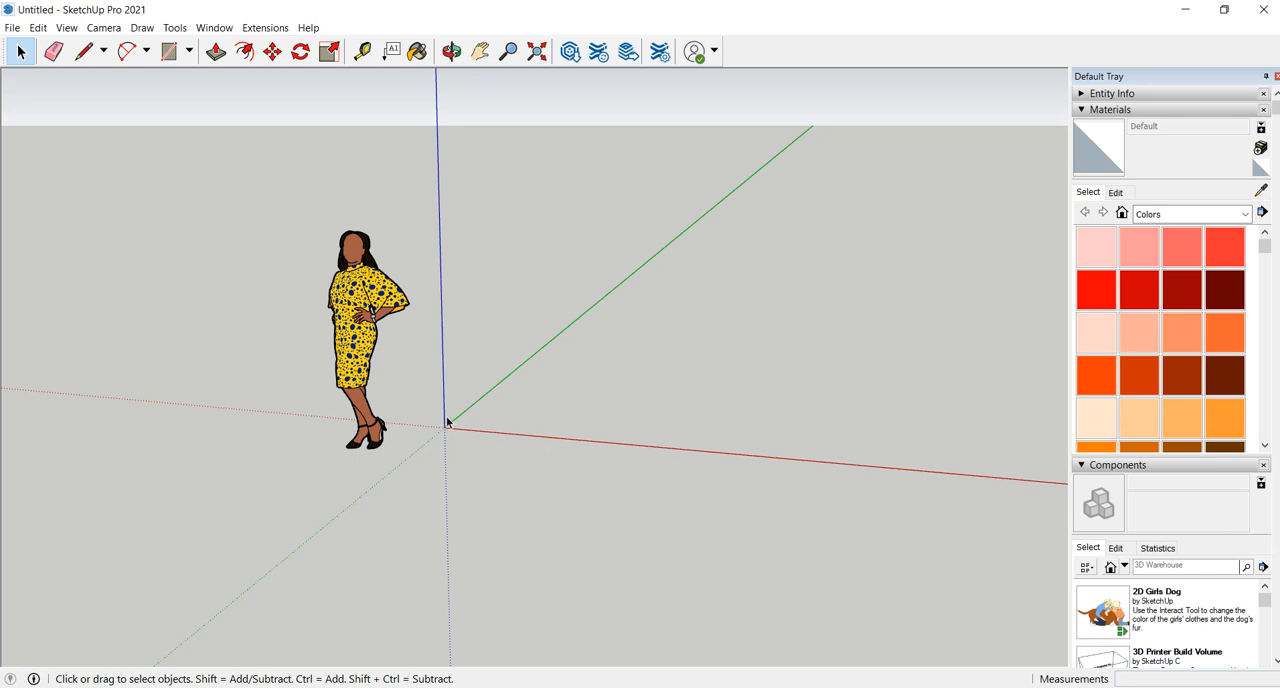
middle_drag(455, 463, 507, 477)
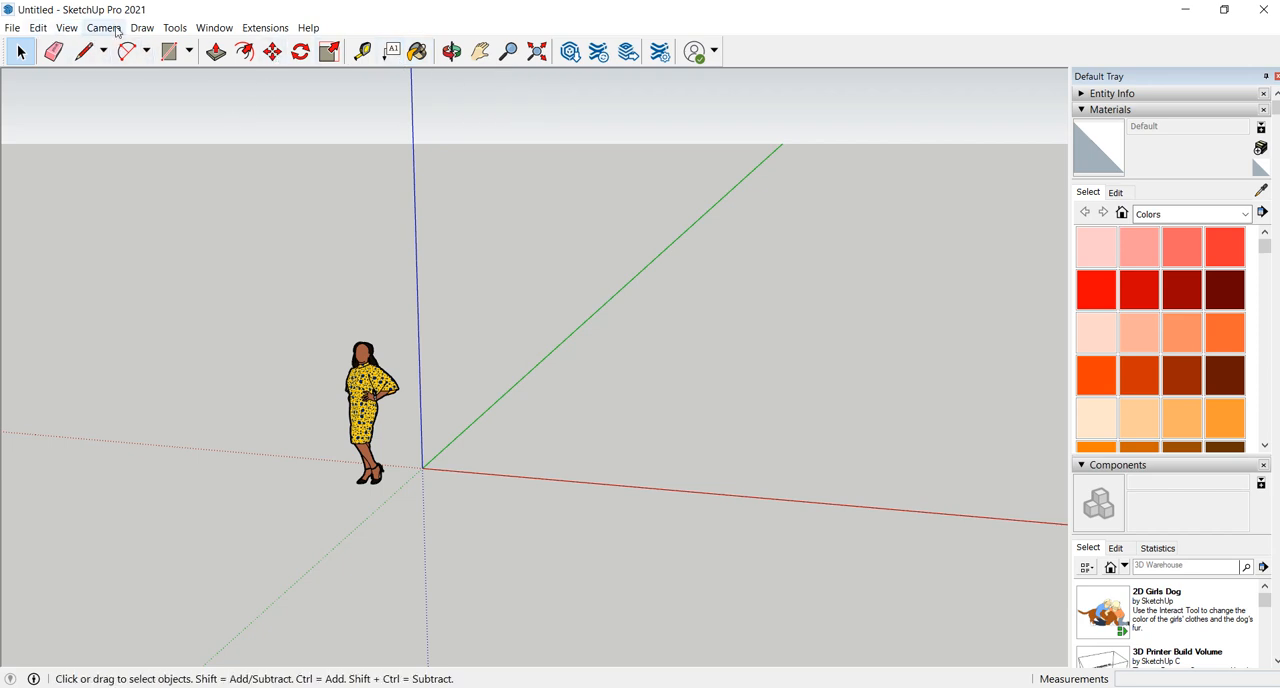
- Show the Large Tool Set toolbar and dock it vertically beside the drawing area
click(66, 28)
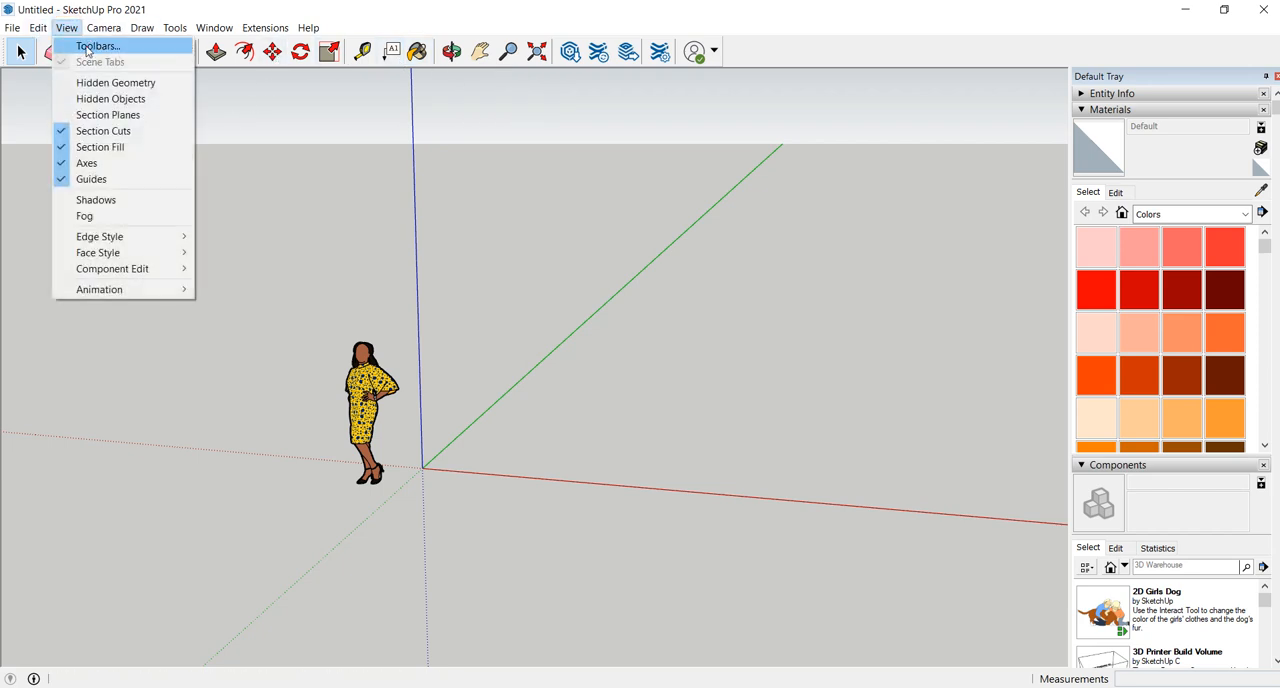
click(92, 46)
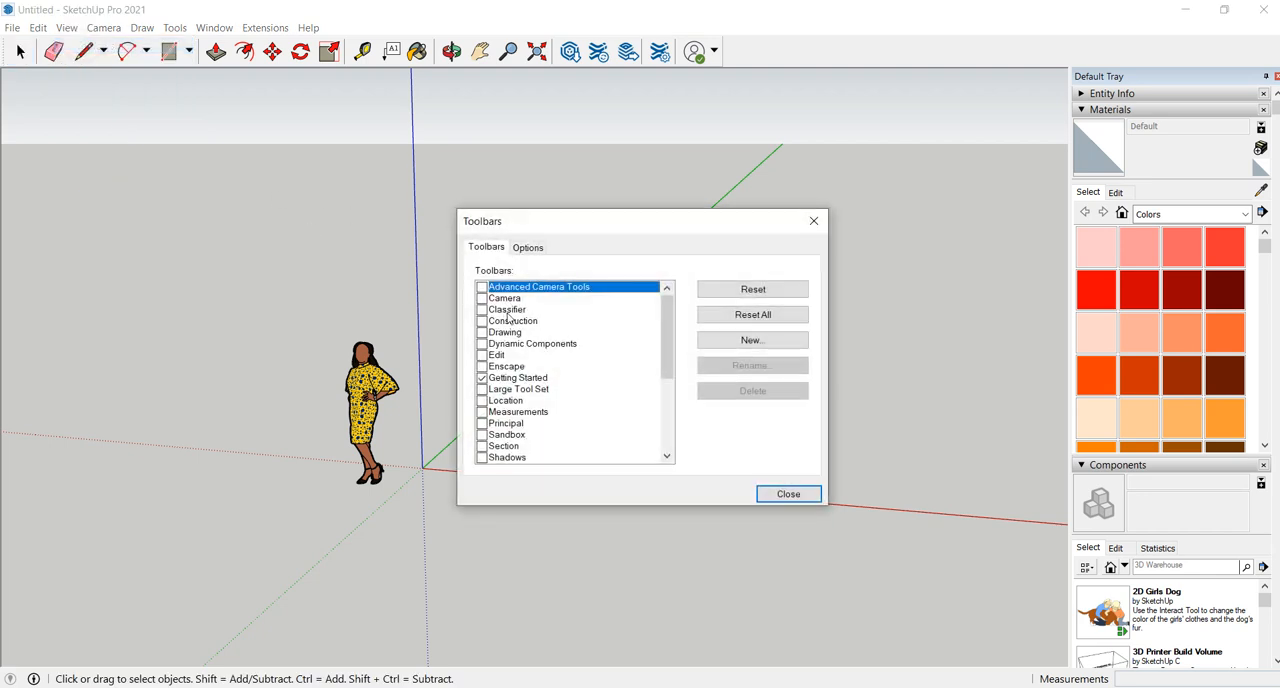
scroll(512, 330, down, 3)
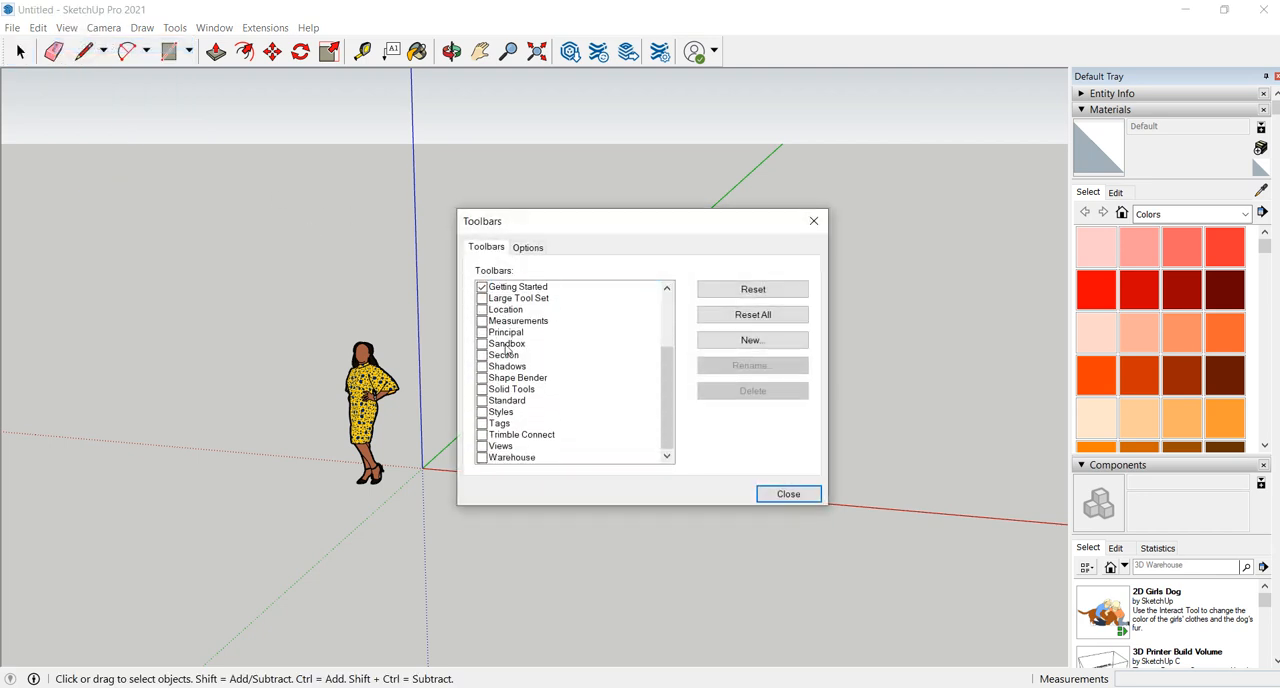
scroll(516, 445, up, 3)
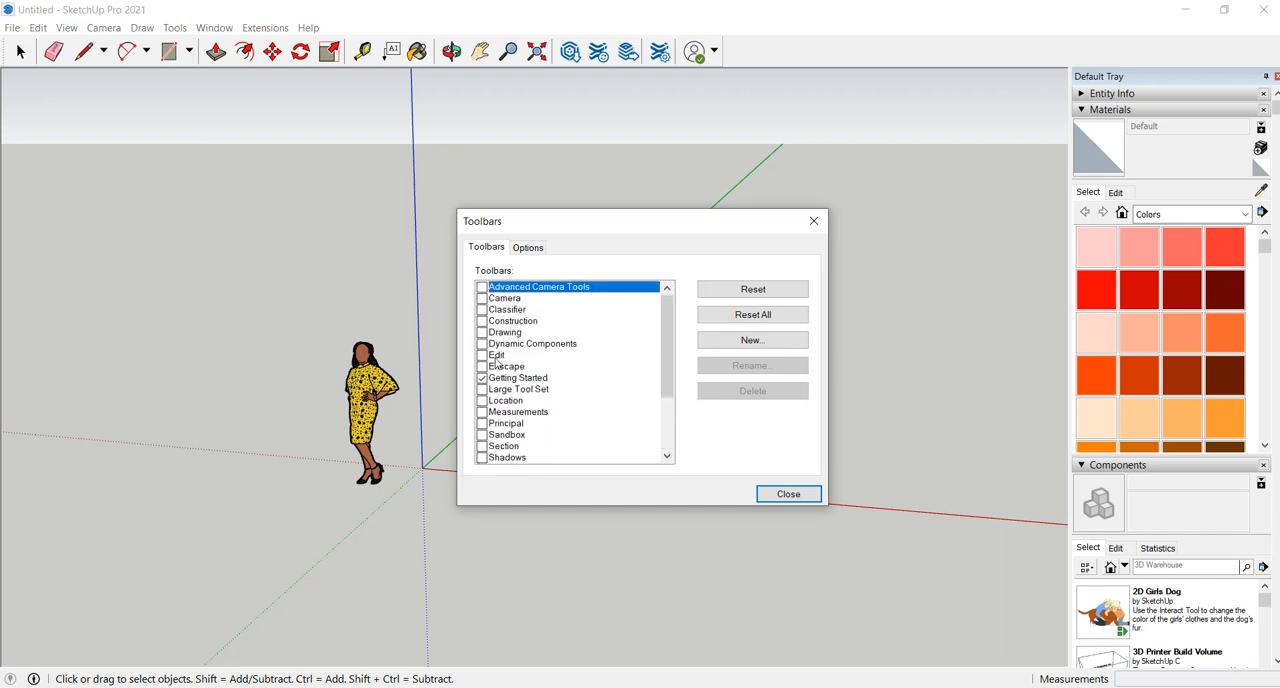
click(483, 299)
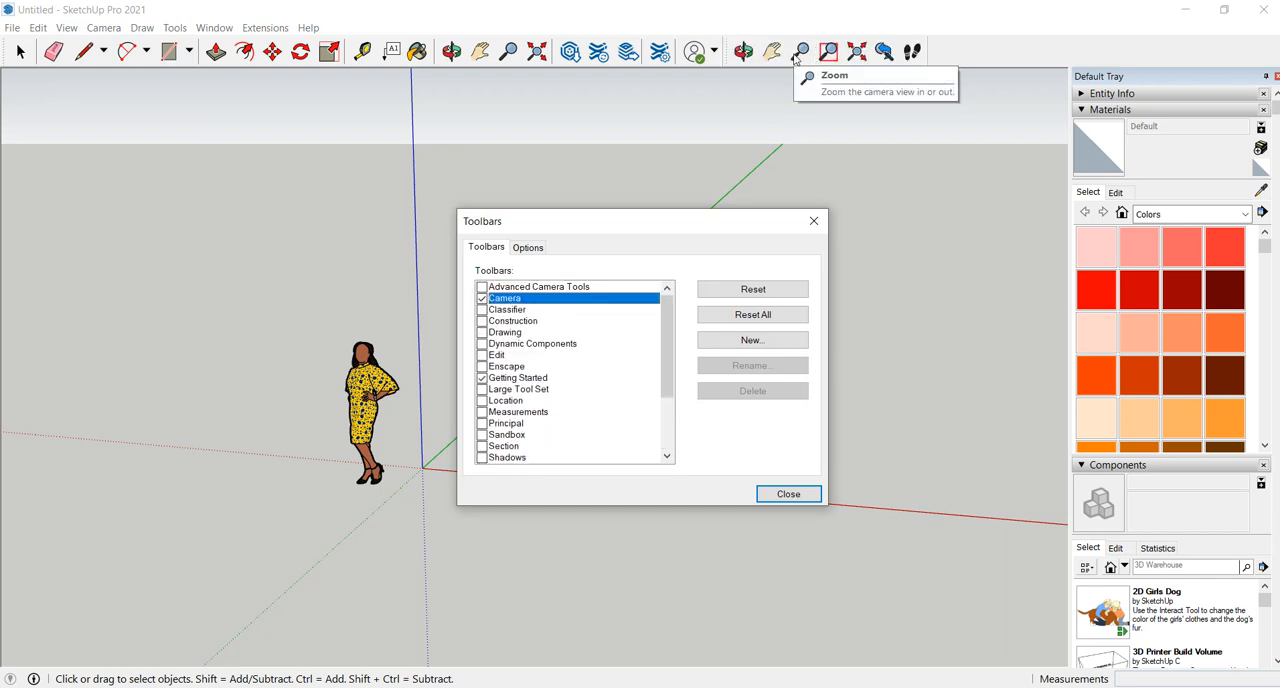
click(483, 299)
scroll(485, 381, down, 1)
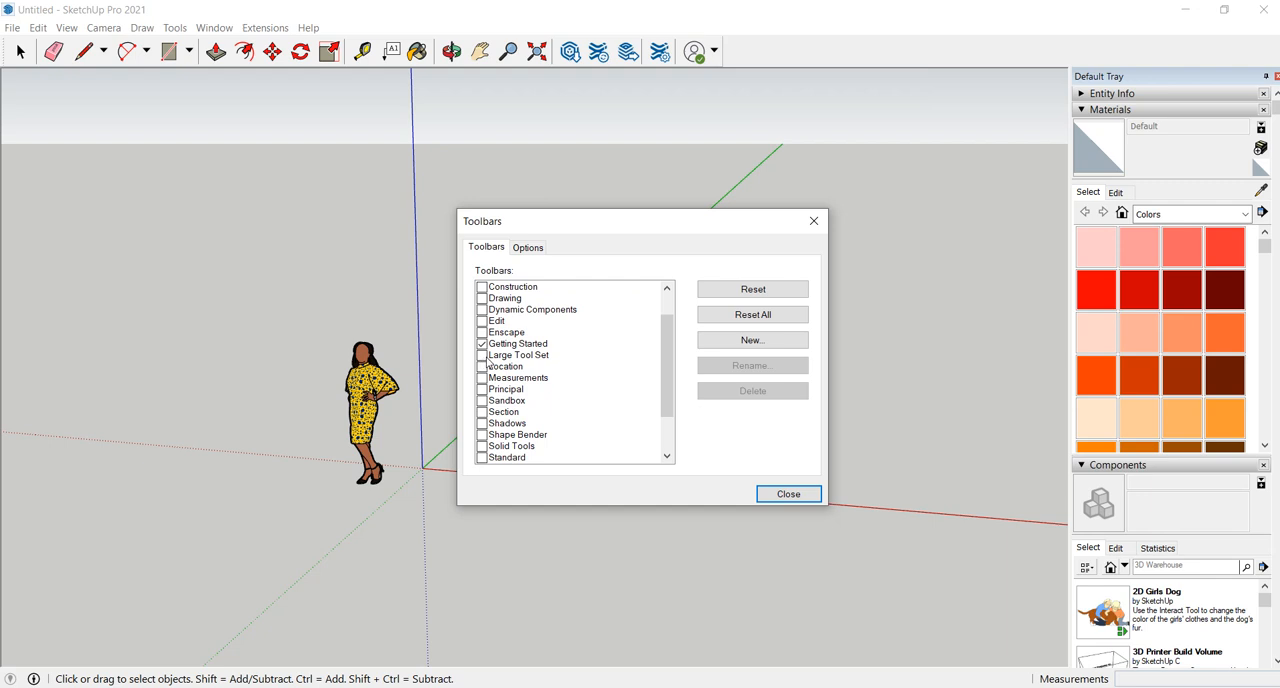
click(482, 355)
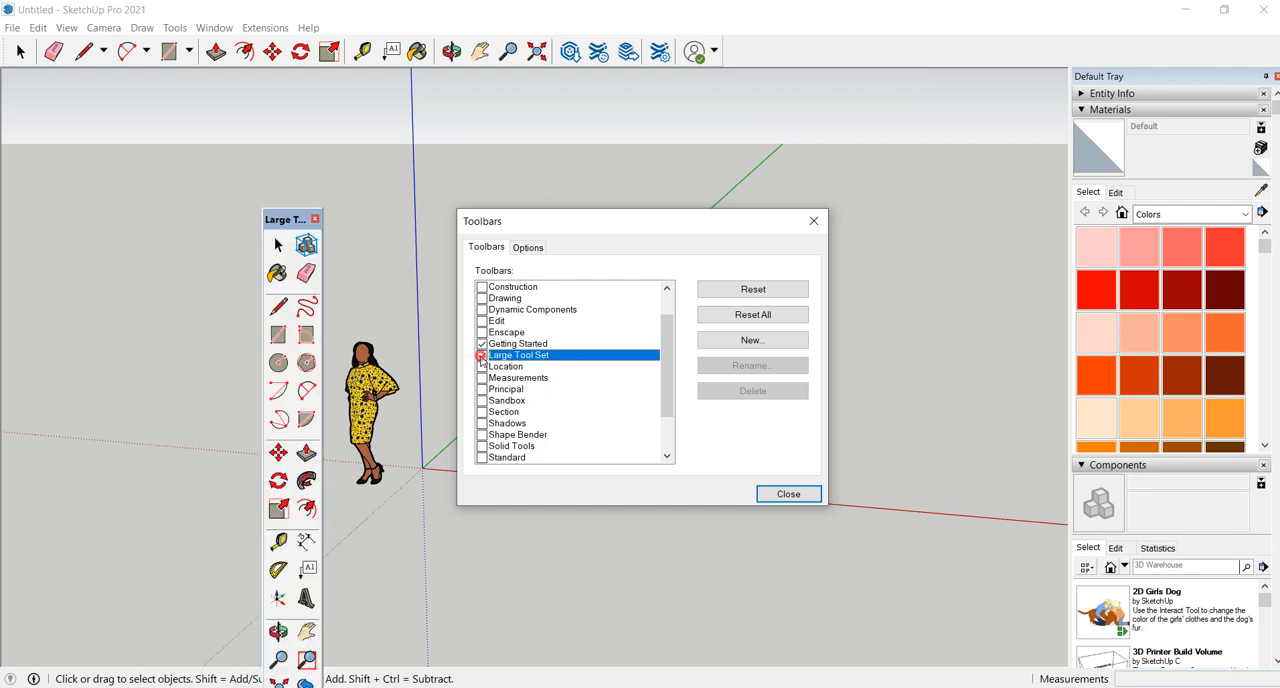
drag(284, 226, 17, 68)
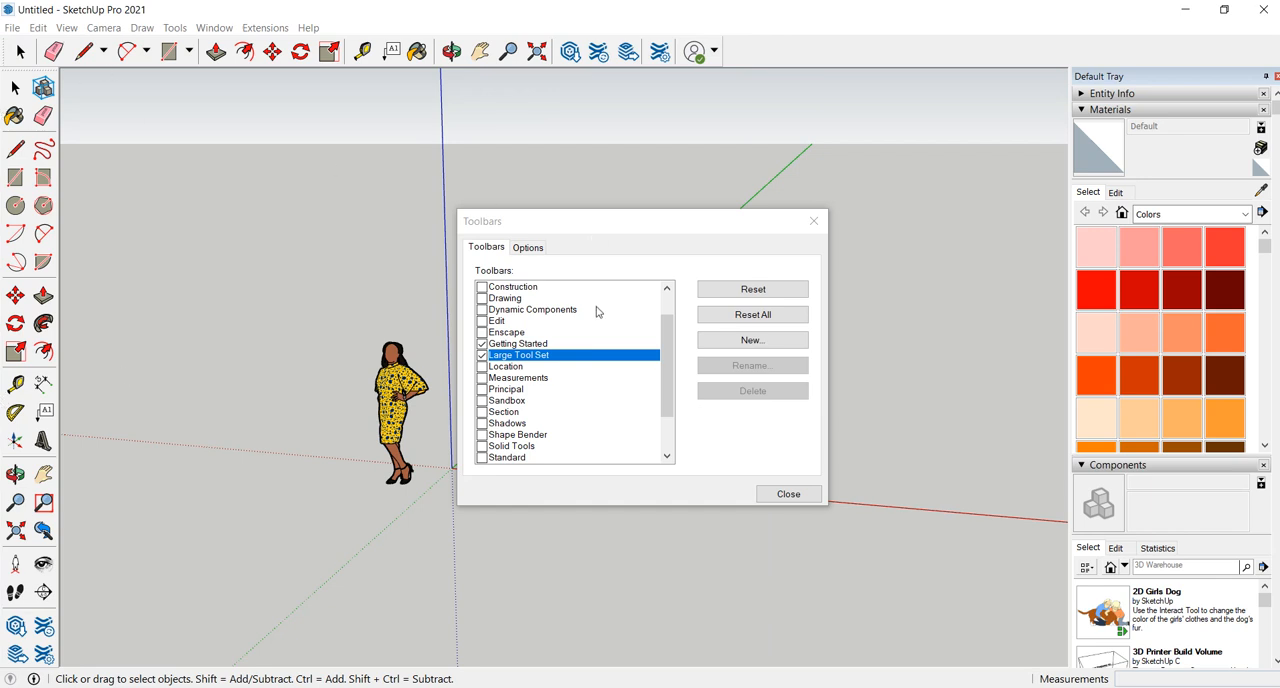
- Show the Shadows toolbar and dock it in the same row as the Getting Started tools
scroll(511, 405, down, 1)
scroll(511, 405, down, 2)
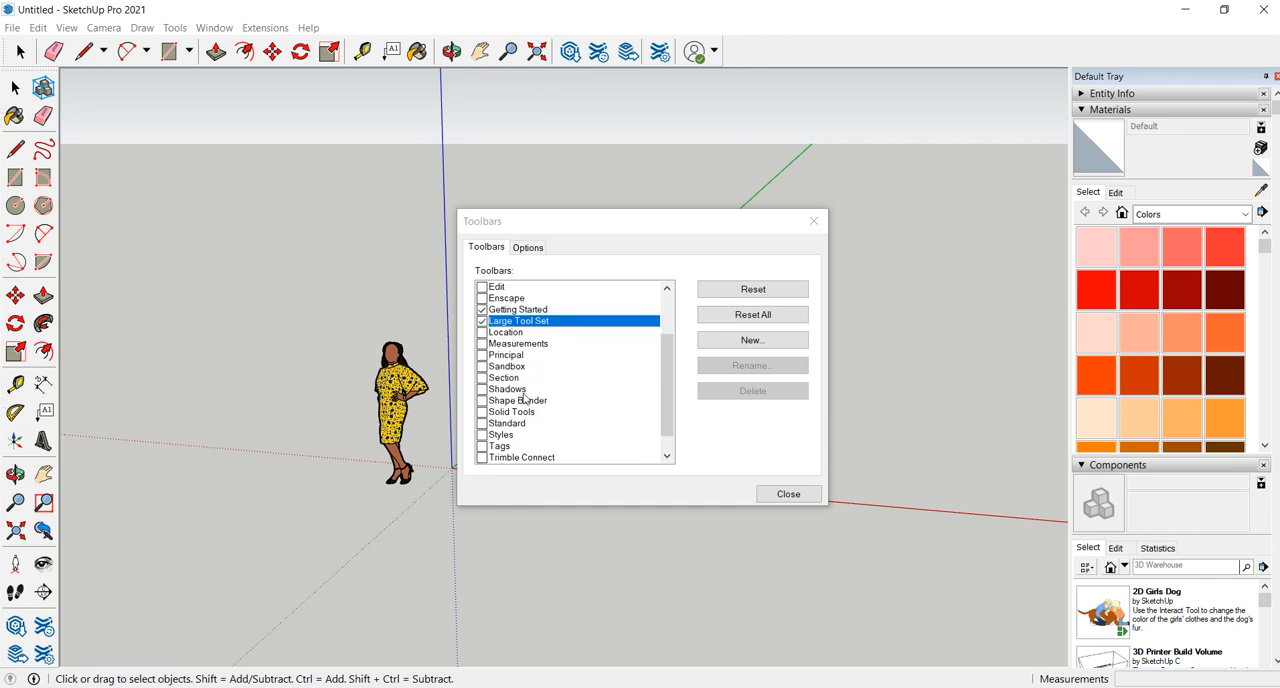
click(481, 389)
drag(575, 143, 745, 46)
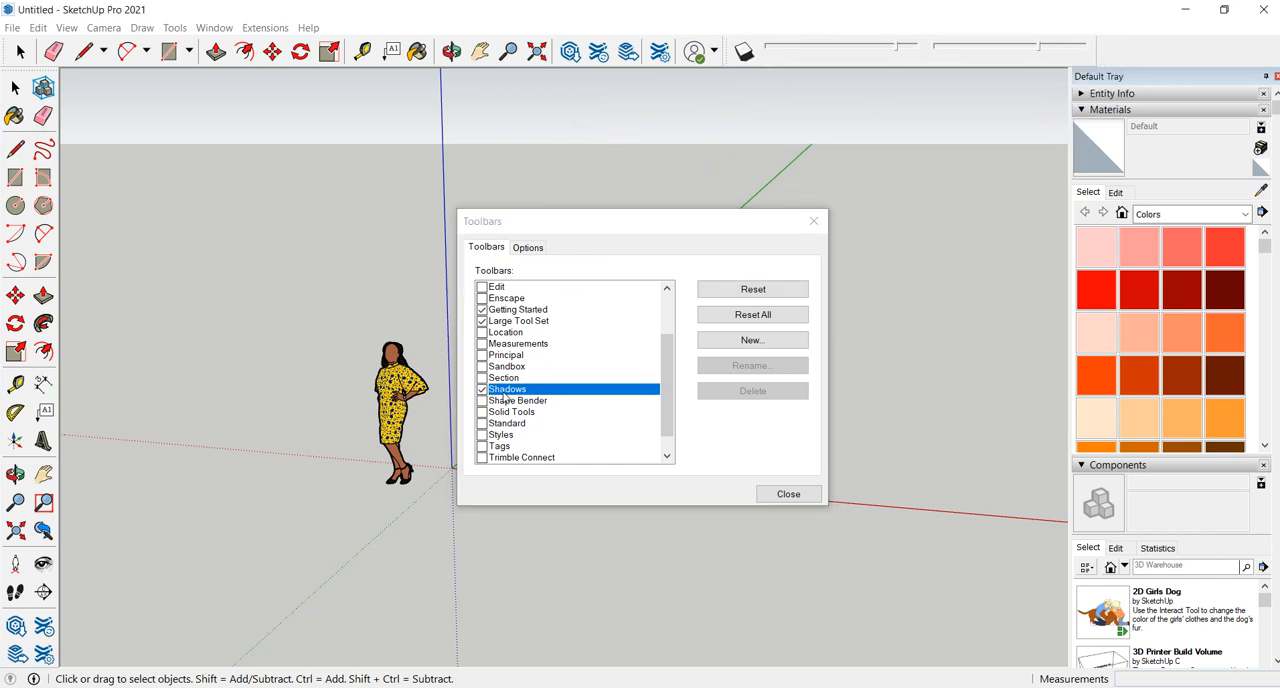
- Show the Views toolbar, dock it beside the Shadows toolbar, and finish the toolbar setup
scroll(508, 410, down, 2)
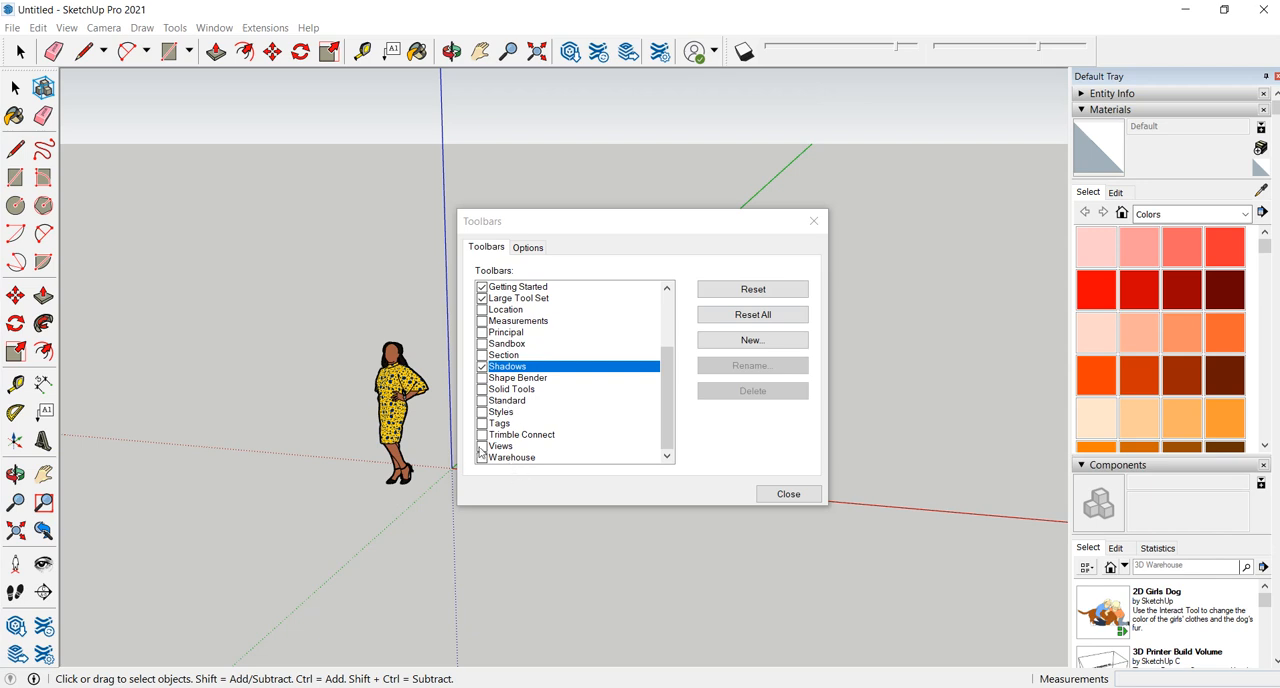
click(482, 446)
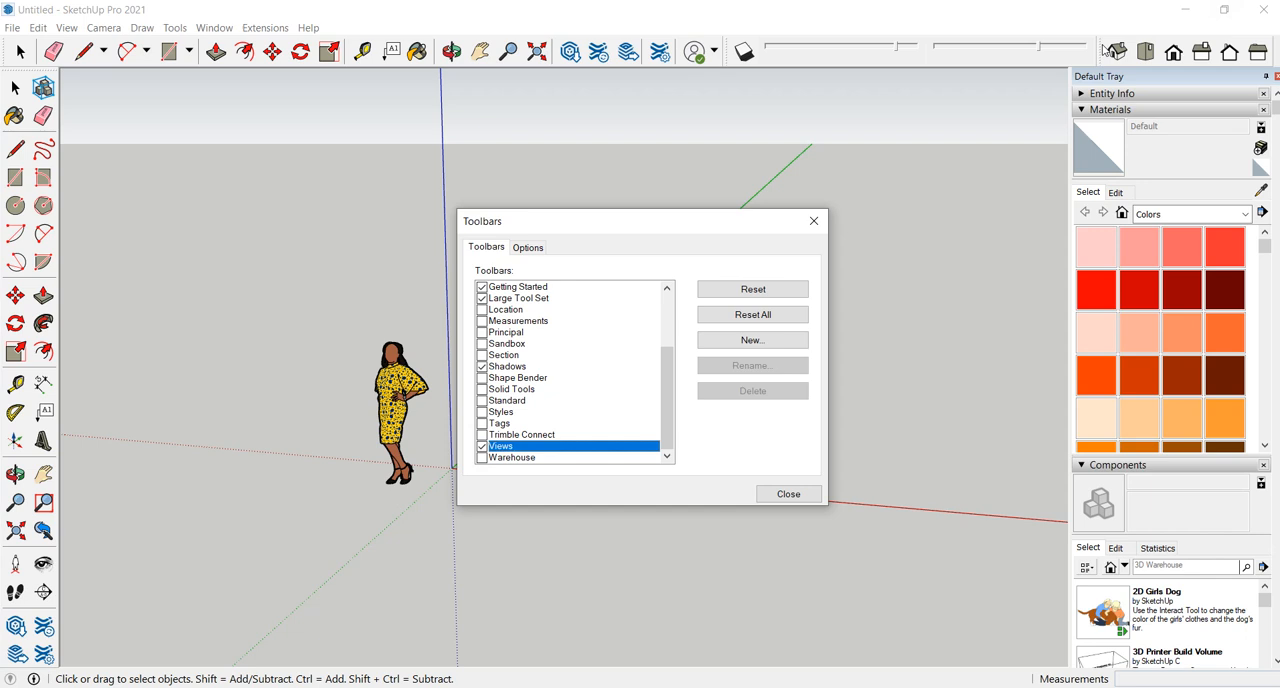
drag(1107, 48, 1166, 54)
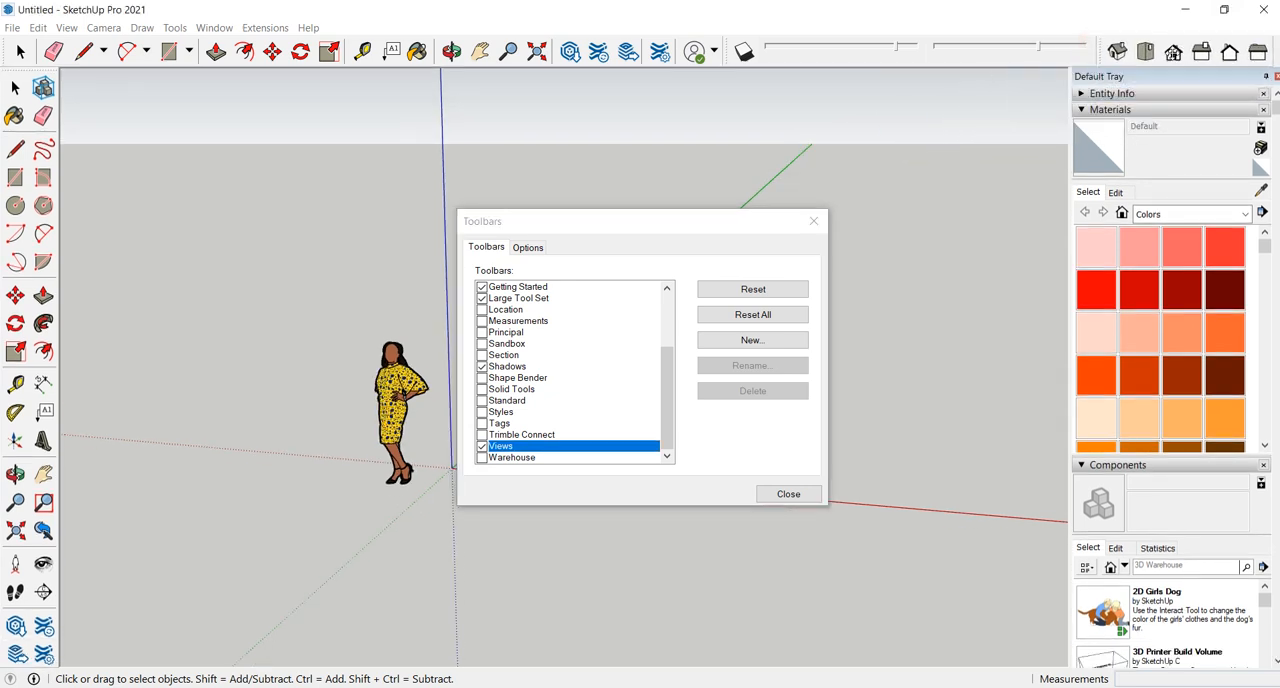
click(789, 494)
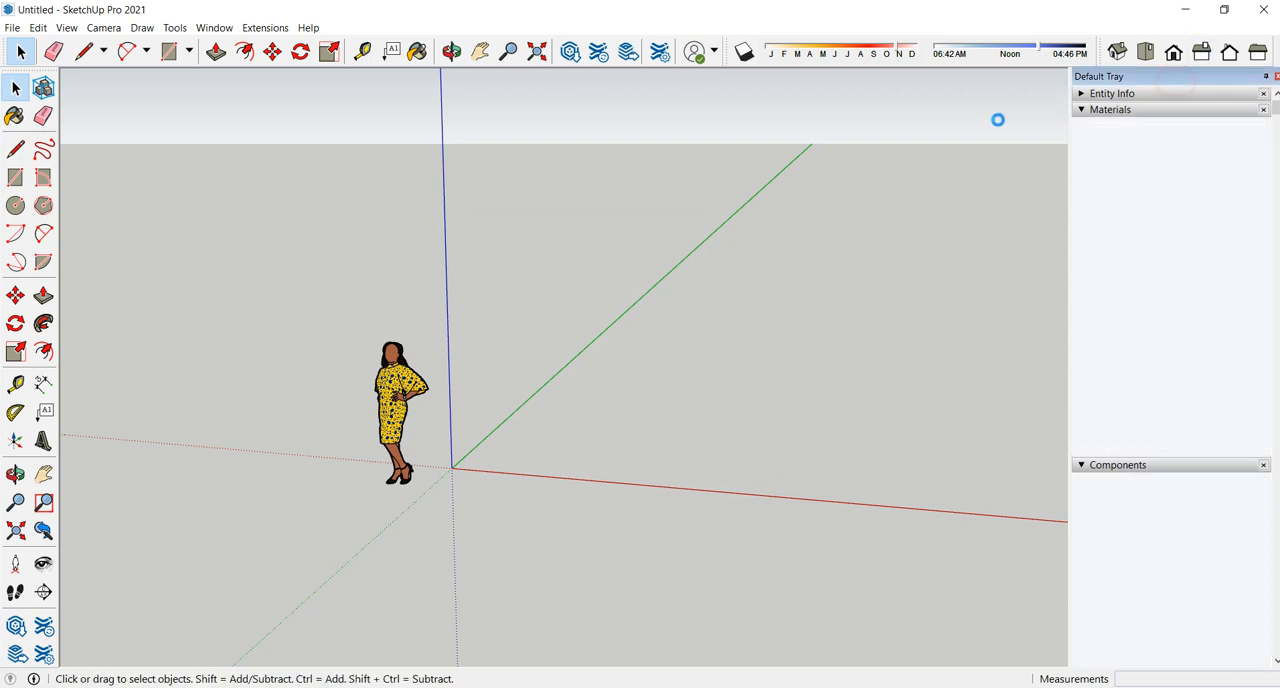
- Reposition the Default Tray beside the drawing area and collapse its Materials and Components sections
mouse_move(1120, 84)
mouse_down()
mouse_move(1177, 72)
mouse_move(1088, 98)
mouse_move(1146, 84)
mouse_move(1193, 92)
mouse_move(1176, 76)
mouse_move(1122, 100)
mouse_up()
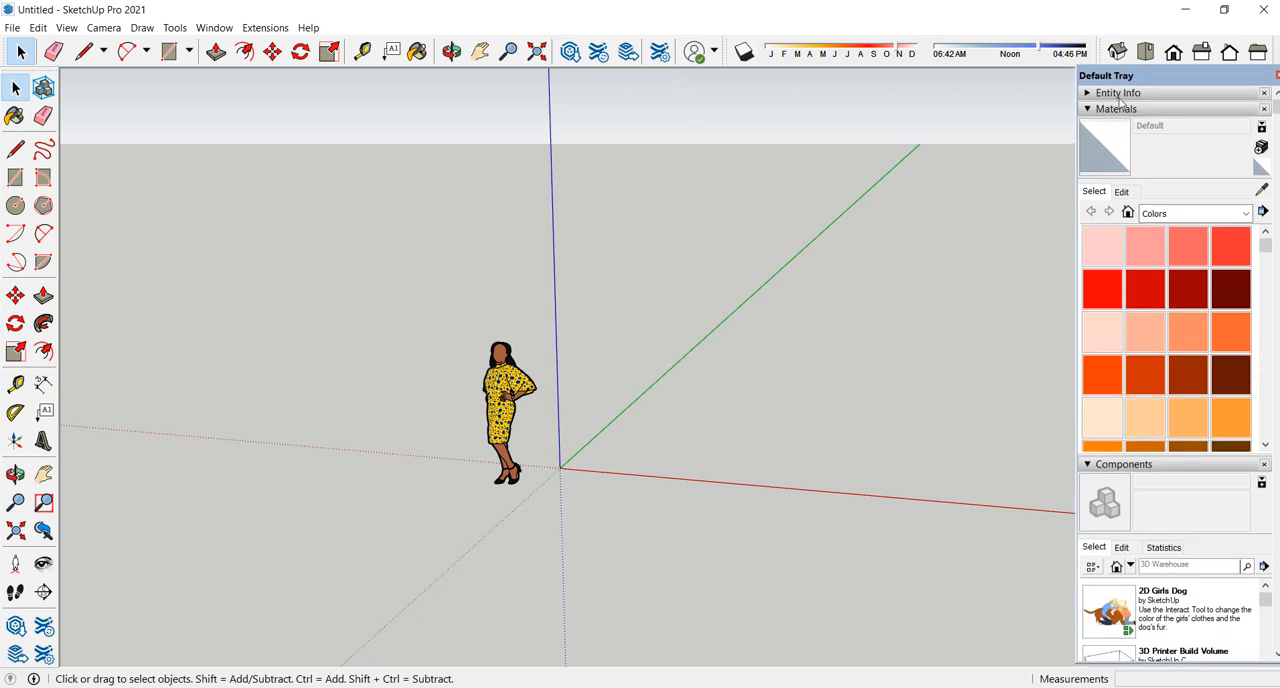
click(1105, 111)
drag(1205, 88, 1197, 86)
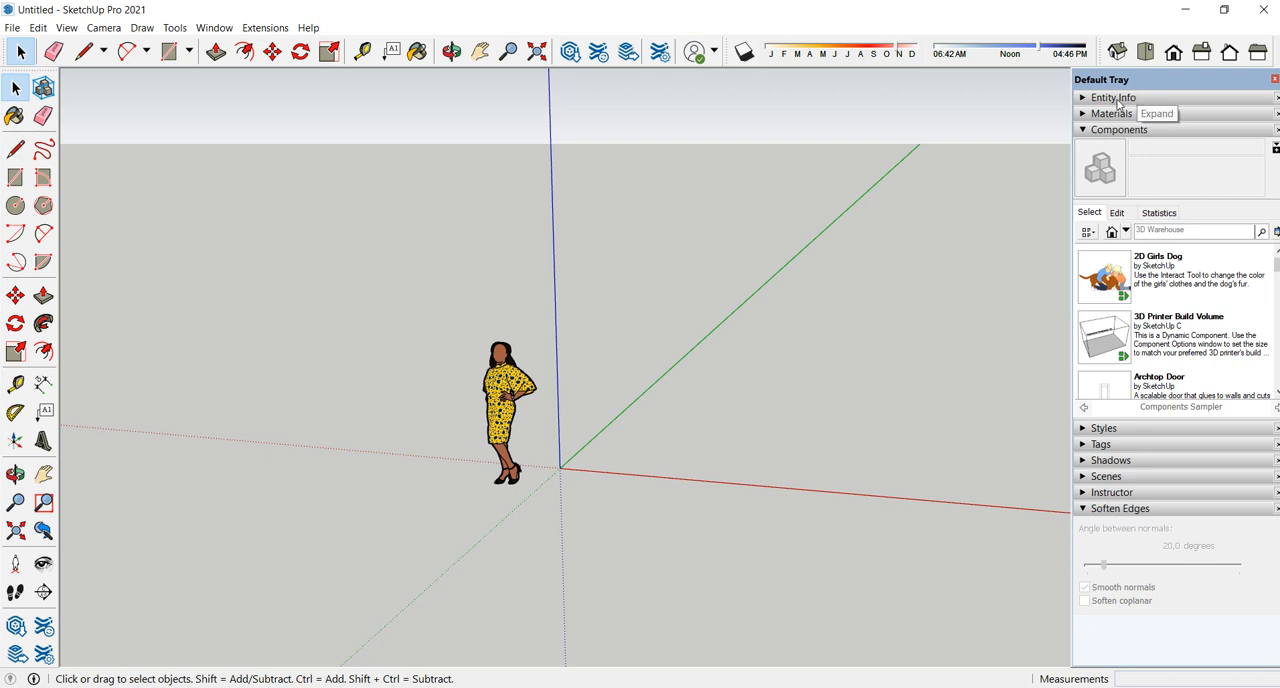
click(1107, 131)
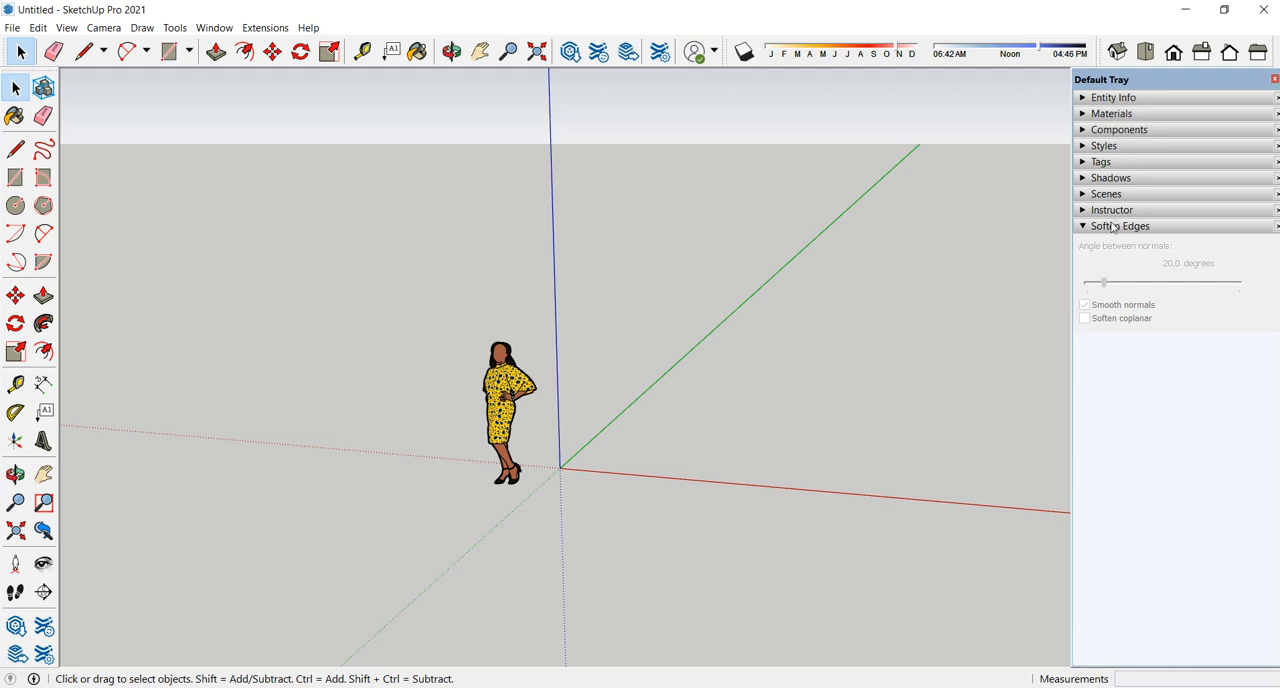
- Inspect the scale figure's properties in Entity Info, then collapse that section
click(1090, 97)
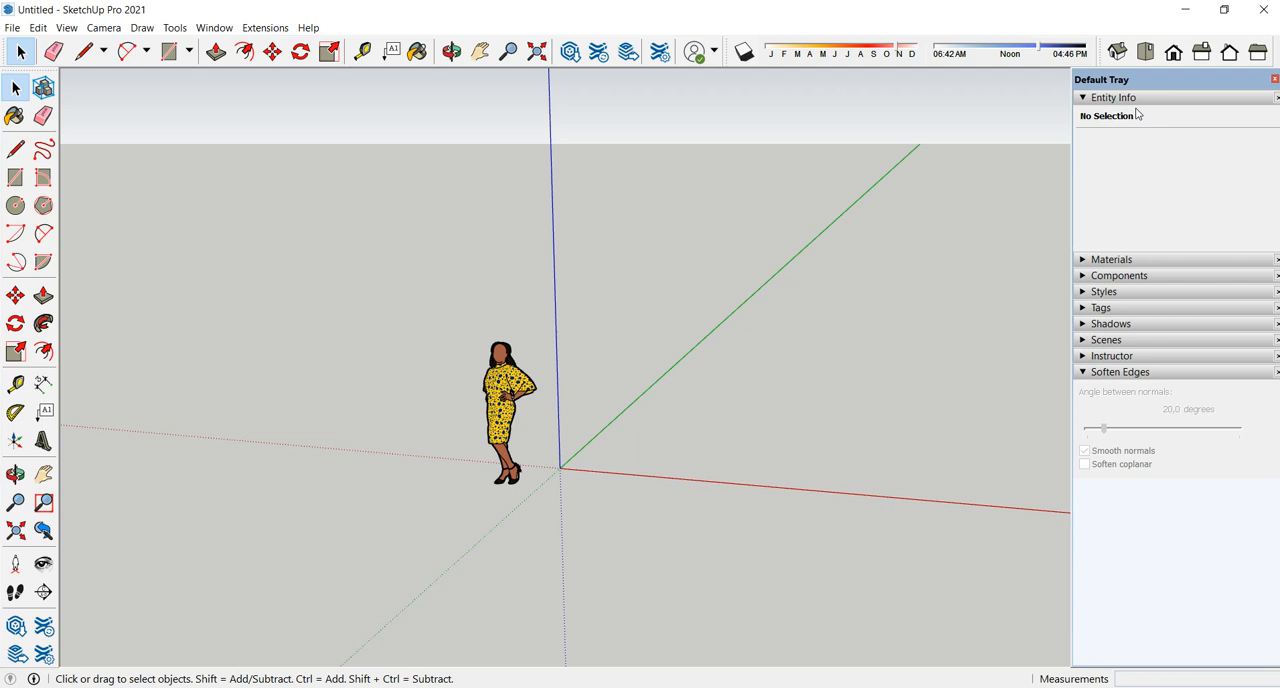
click(504, 389)
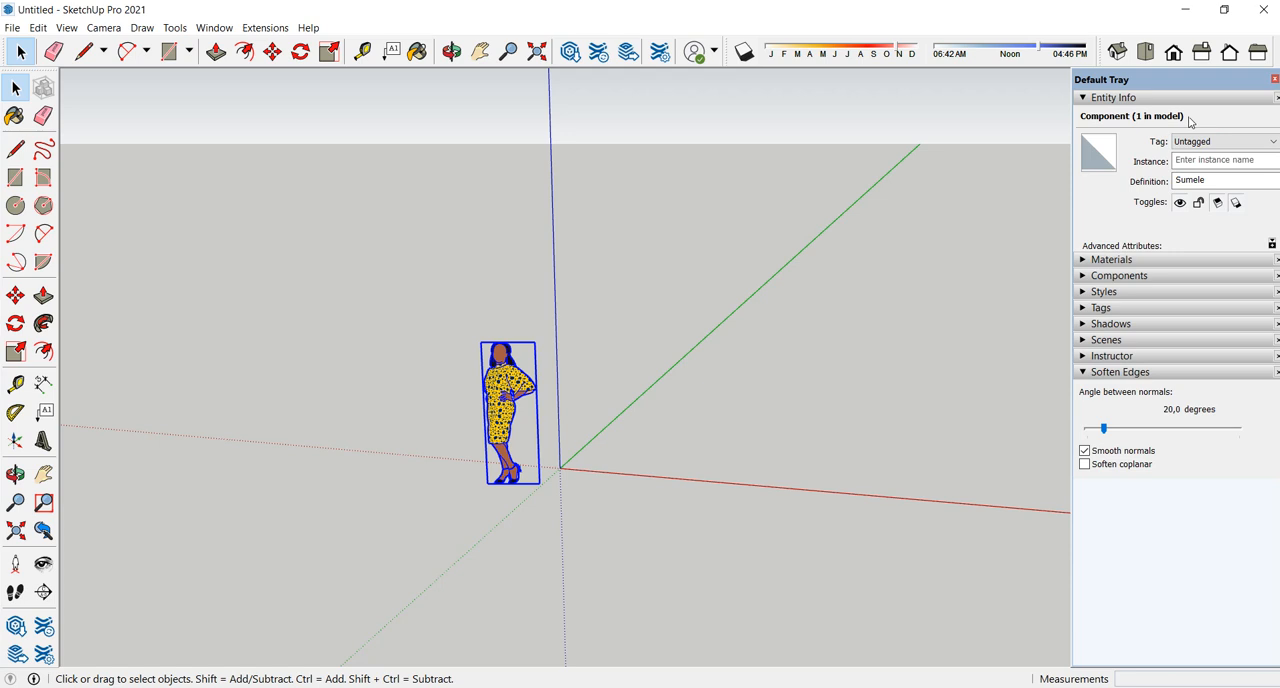
click(1130, 100)
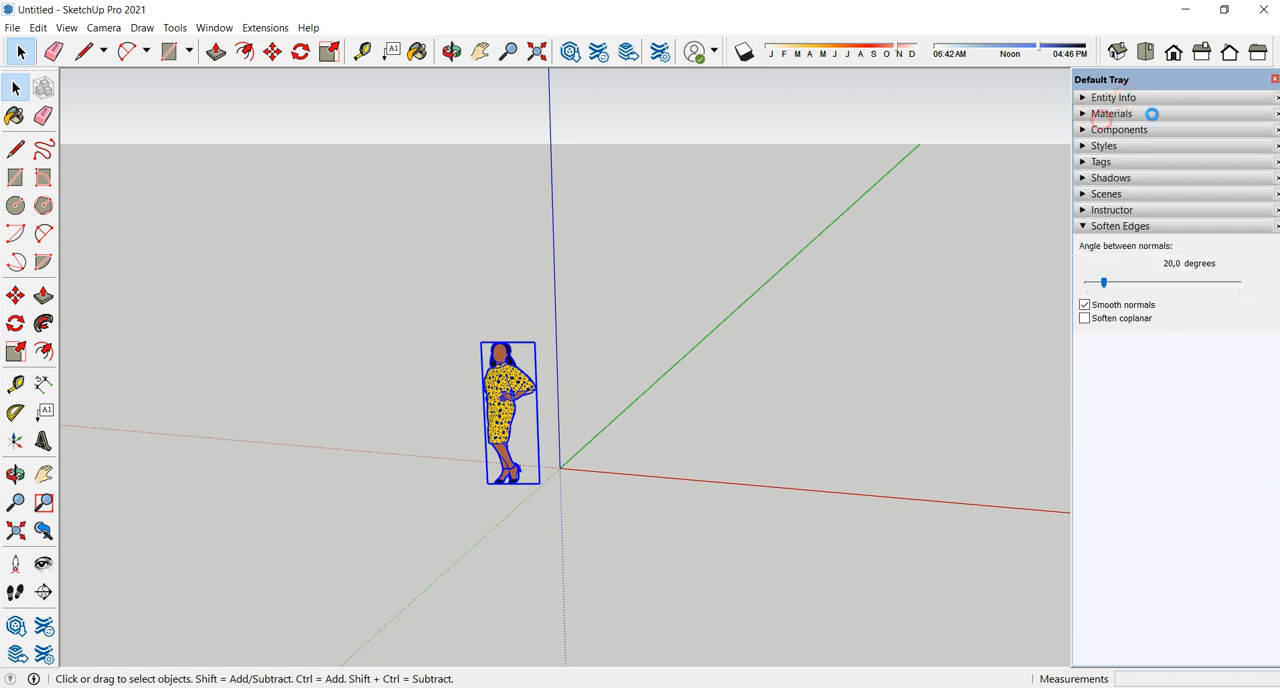
- Browse the Asphalt and Concrete, Brick, Cladding and Siding, and Landscaping, Fencing and Vegetation material collections
click(1112, 114)
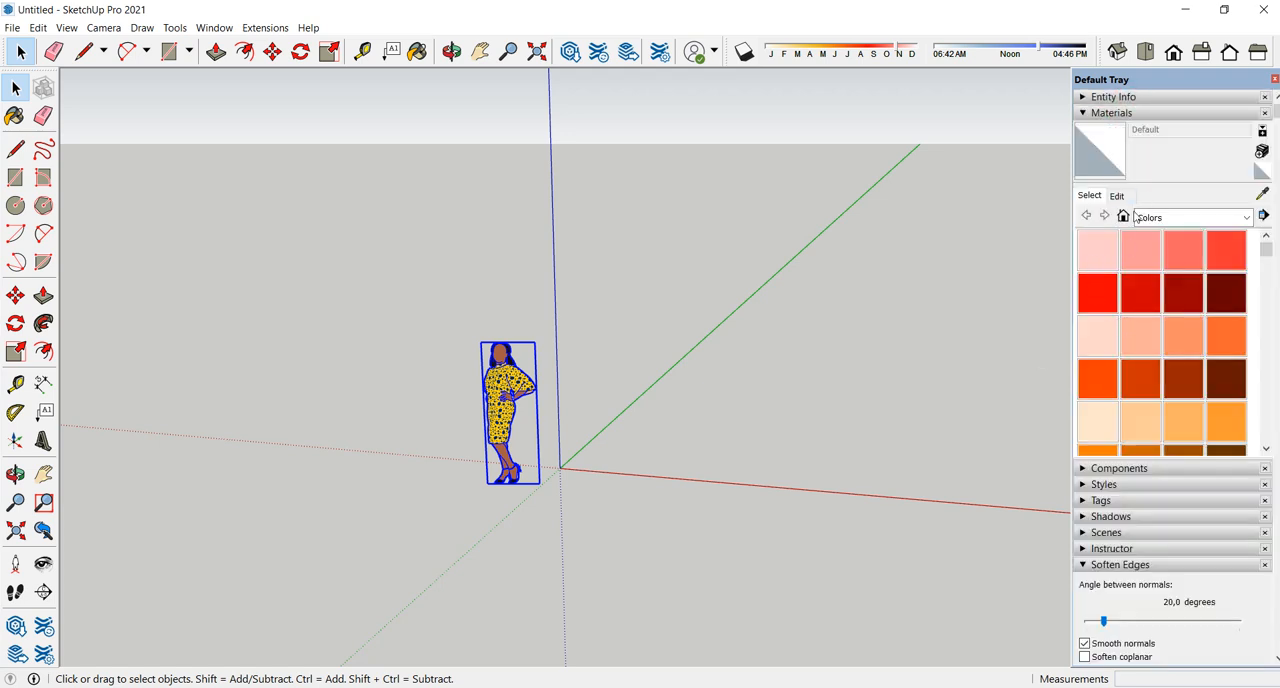
click(1245, 220)
scroll(1197, 262, up, 1)
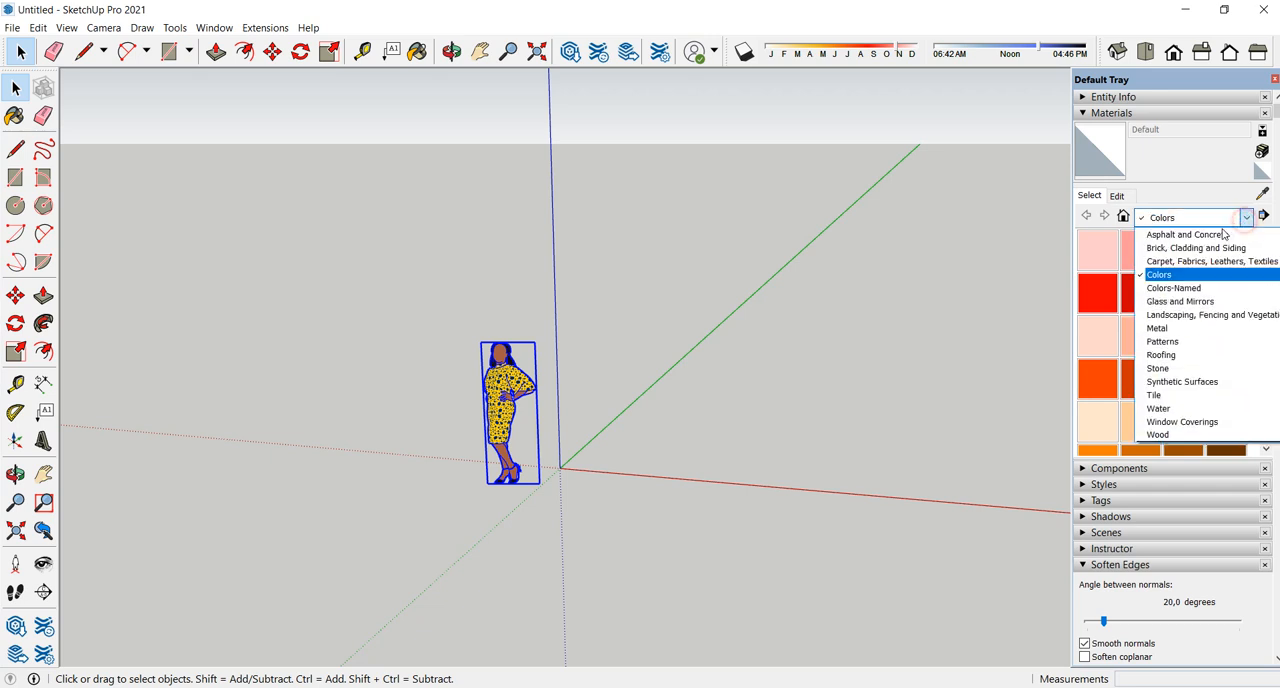
click(1190, 236)
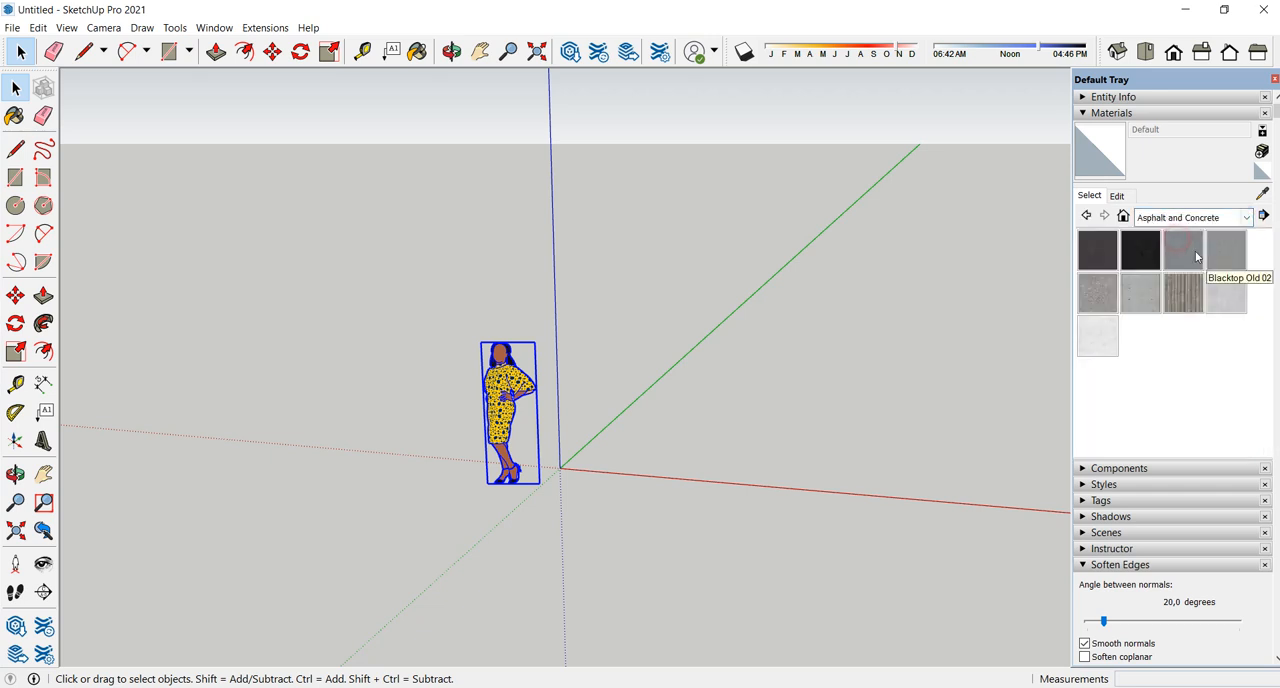
click(1245, 218)
click(1230, 248)
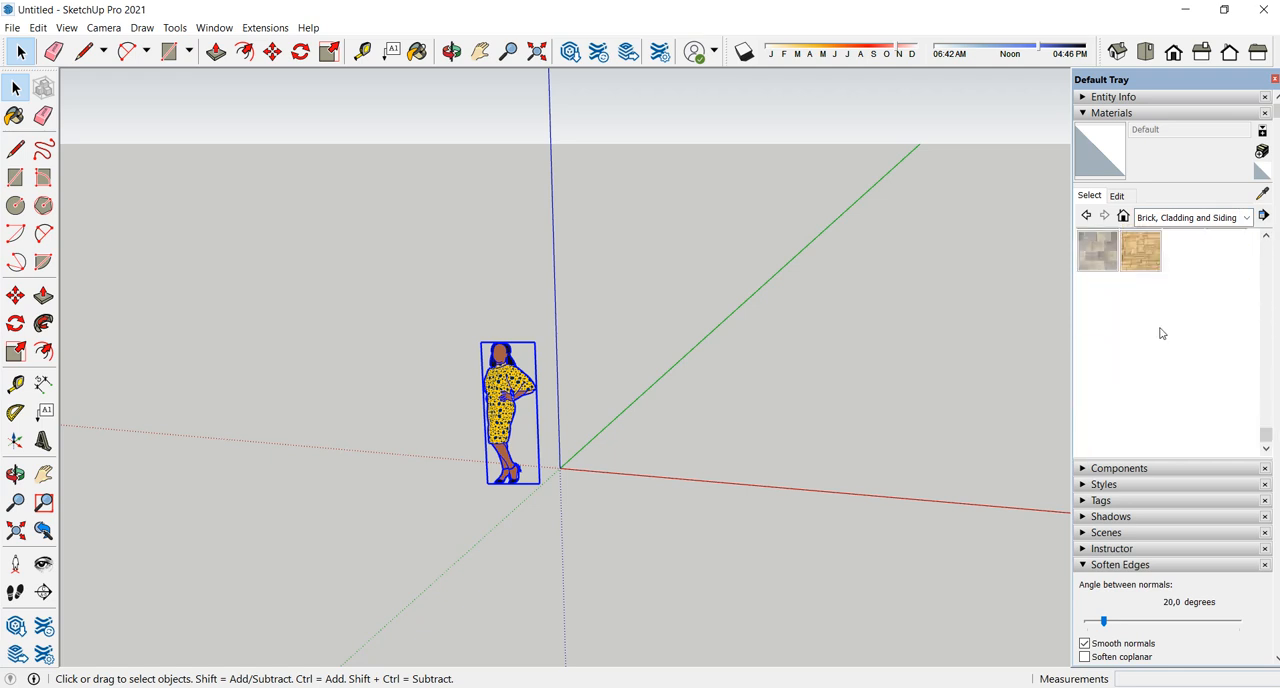
click(1245, 220)
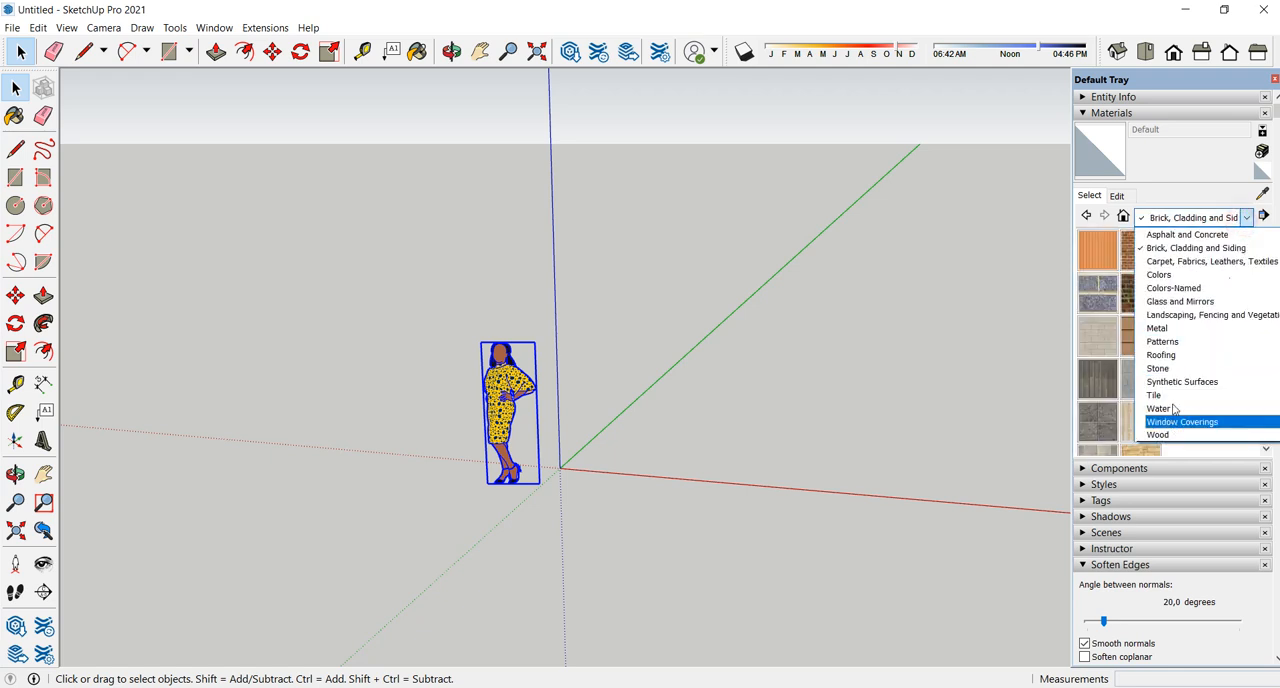
click(1163, 316)
scroll(1160, 340, down, 5)
scroll(1162, 347, up, 5)
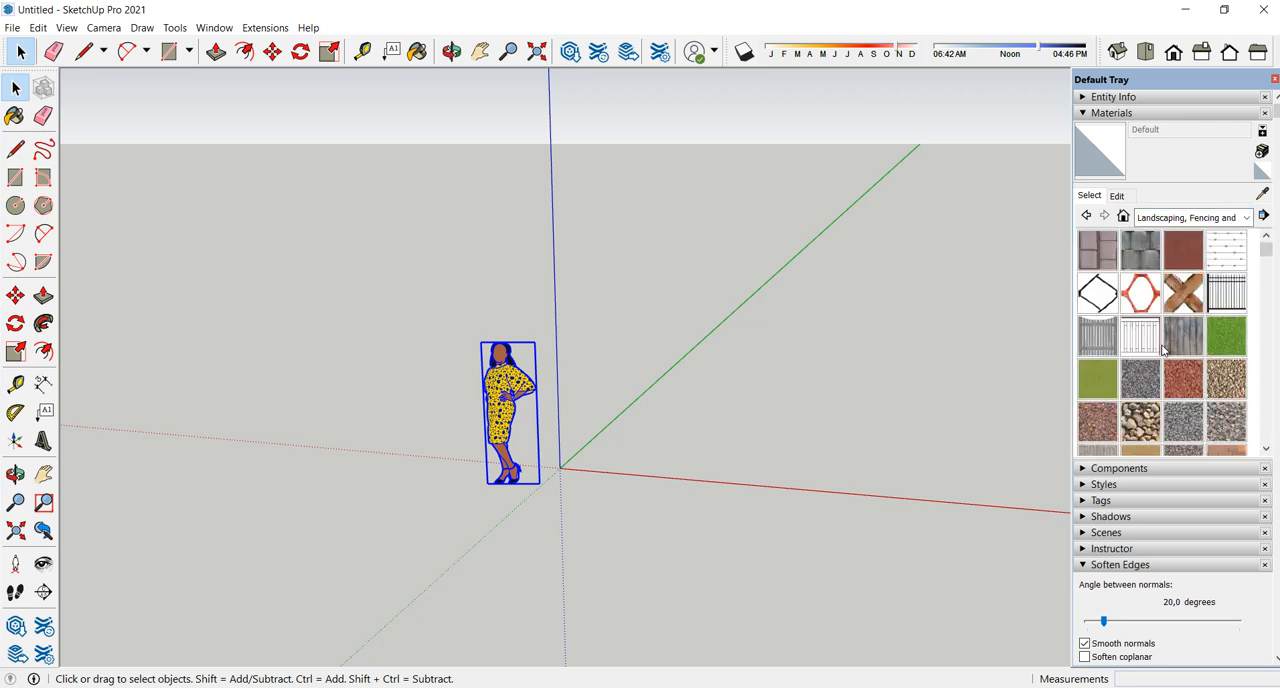
- Examine the list of material collections and the Create Material dialog with its texture image browser, then cancel without creating a material
click(1245, 220)
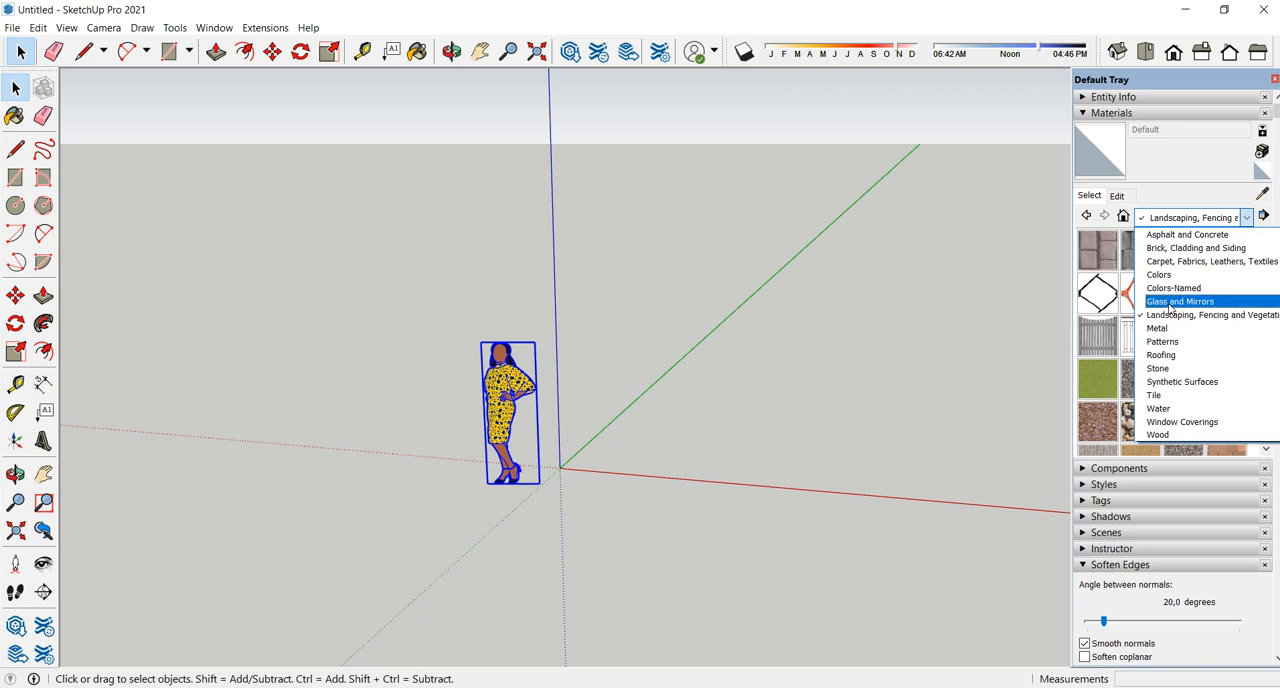
click(1250, 220)
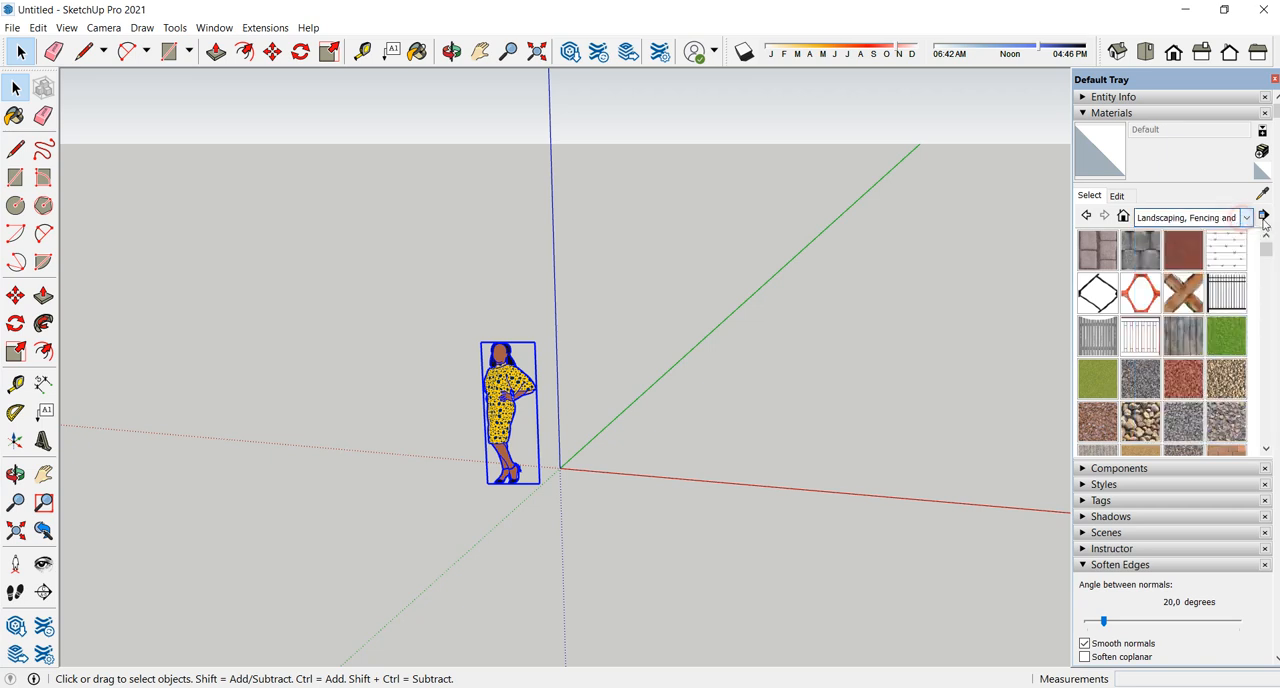
click(1262, 151)
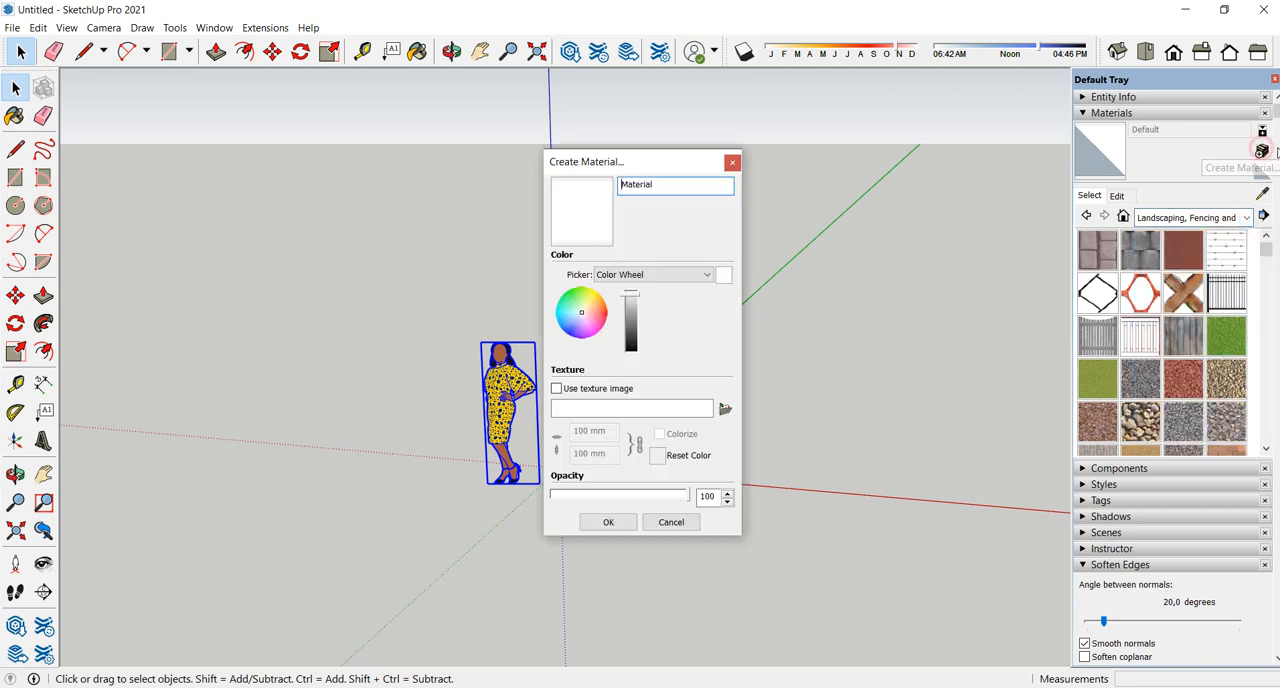
click(727, 410)
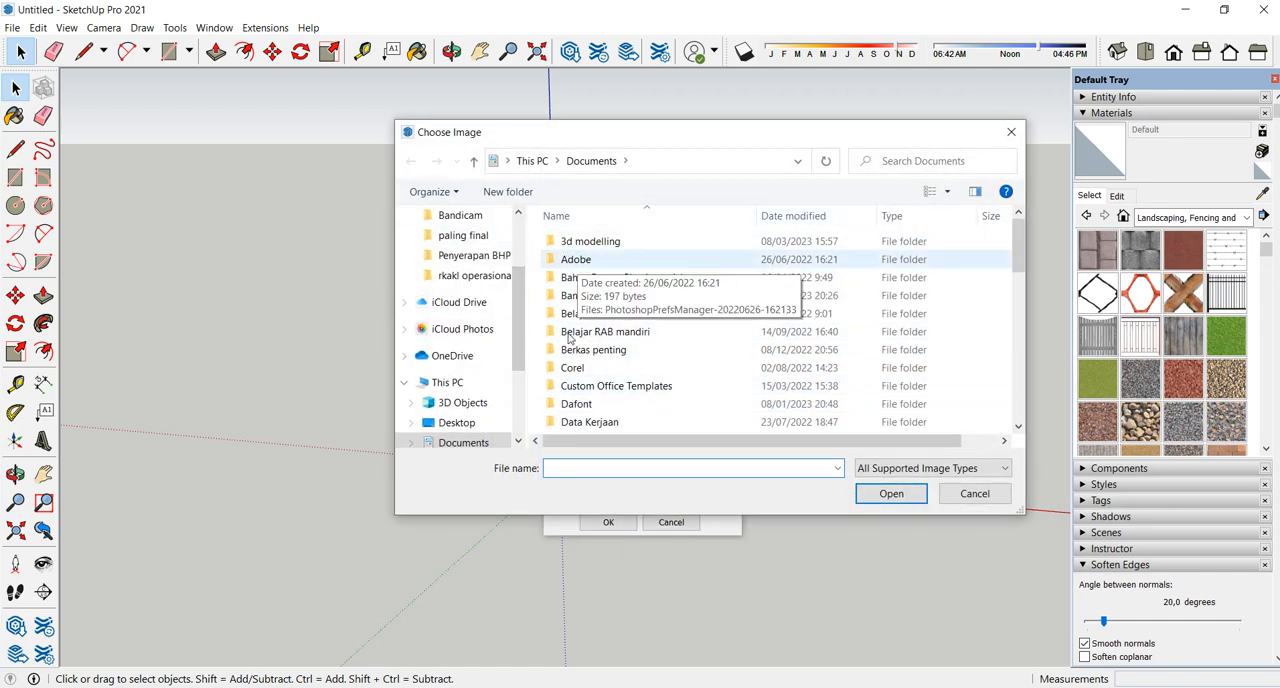
click(1013, 133)
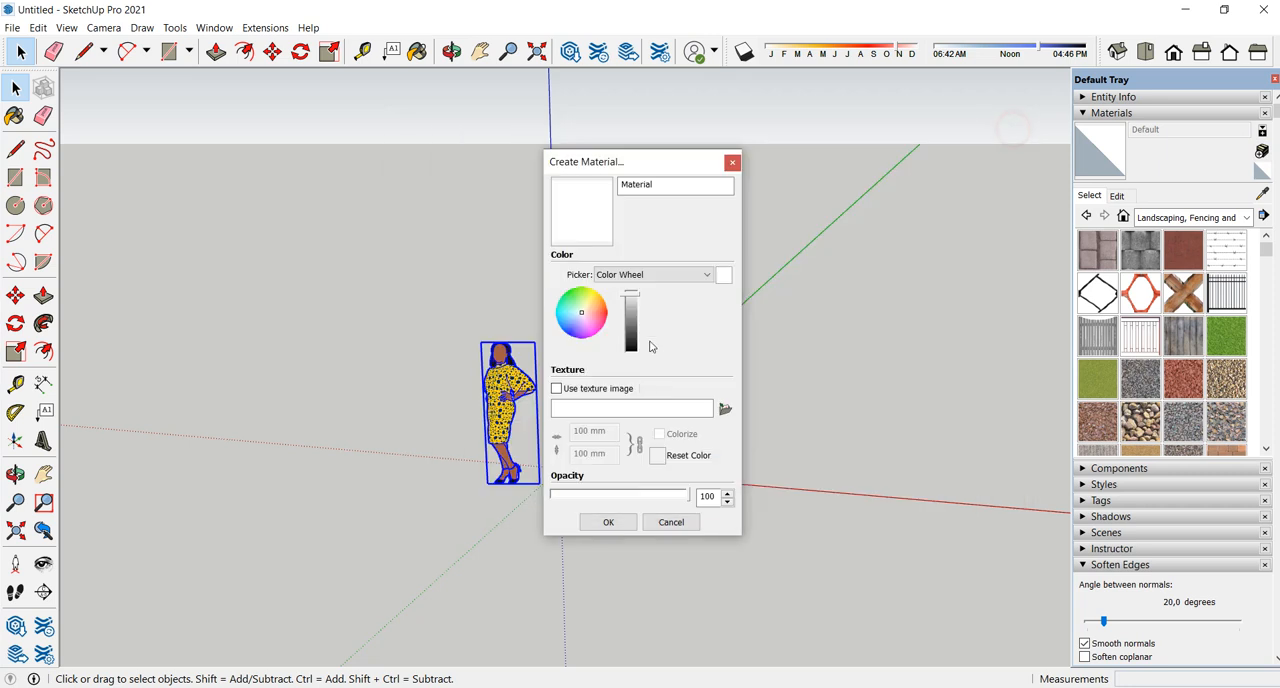
click(669, 523)
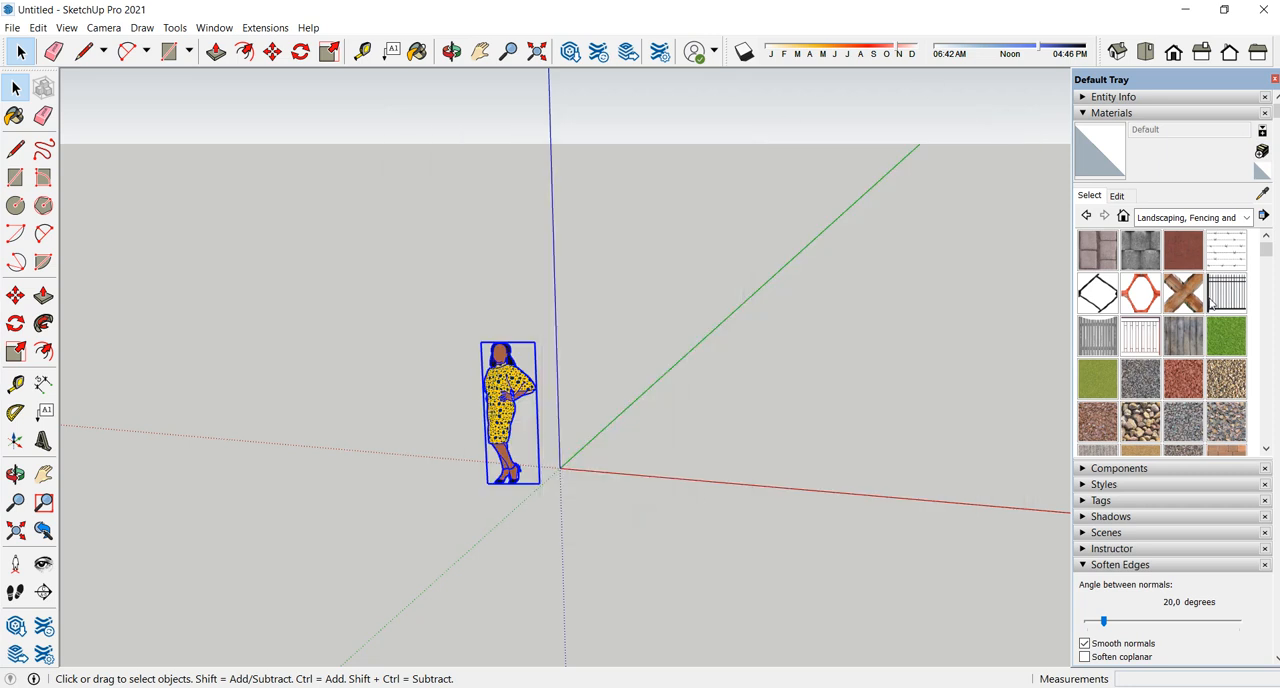
- Look through the rest of the Landscaping, Fencing and Vegetation materials, then collapse the Materials section
scroll(1190, 310, down, 2)
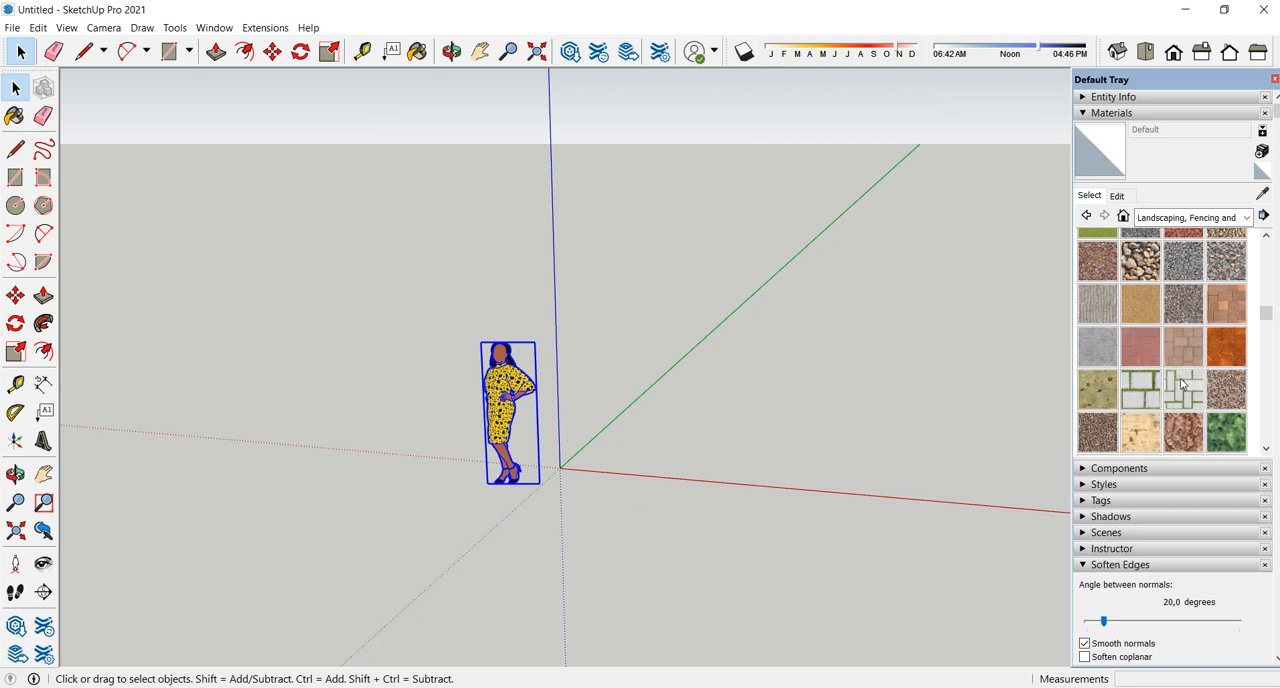
scroll(1186, 385, up, 1)
scroll(1186, 385, down, 10)
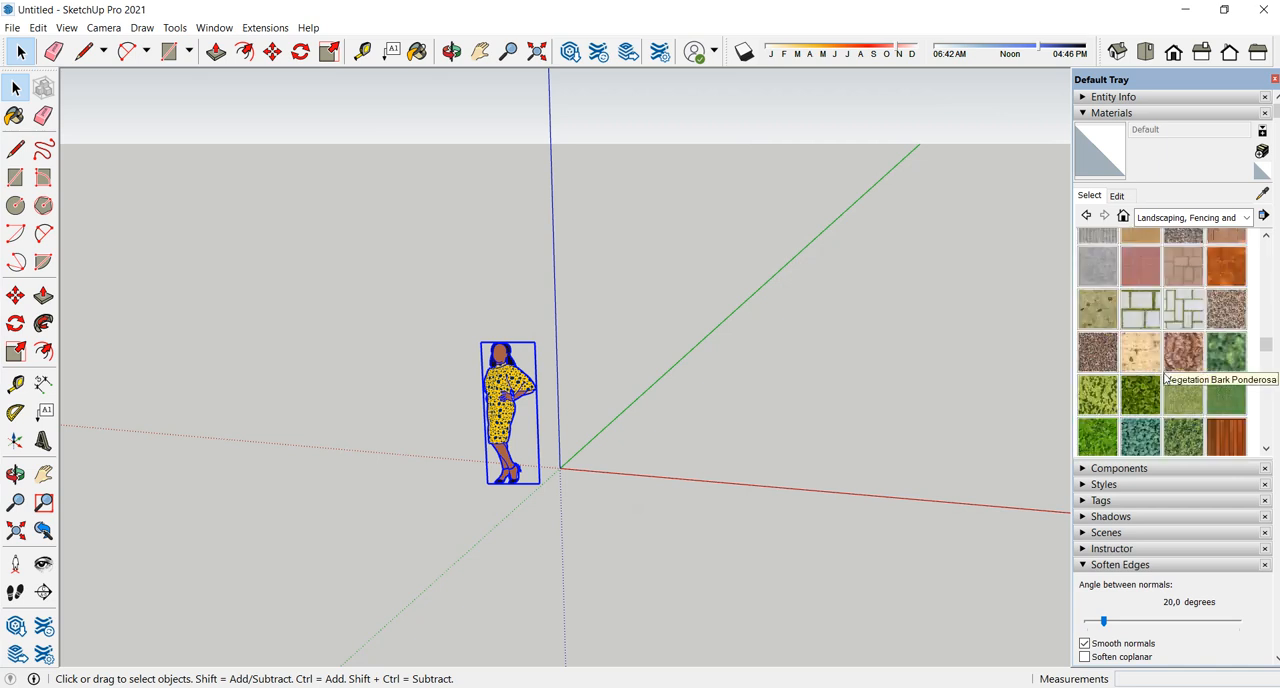
scroll(1187, 323, up, 2)
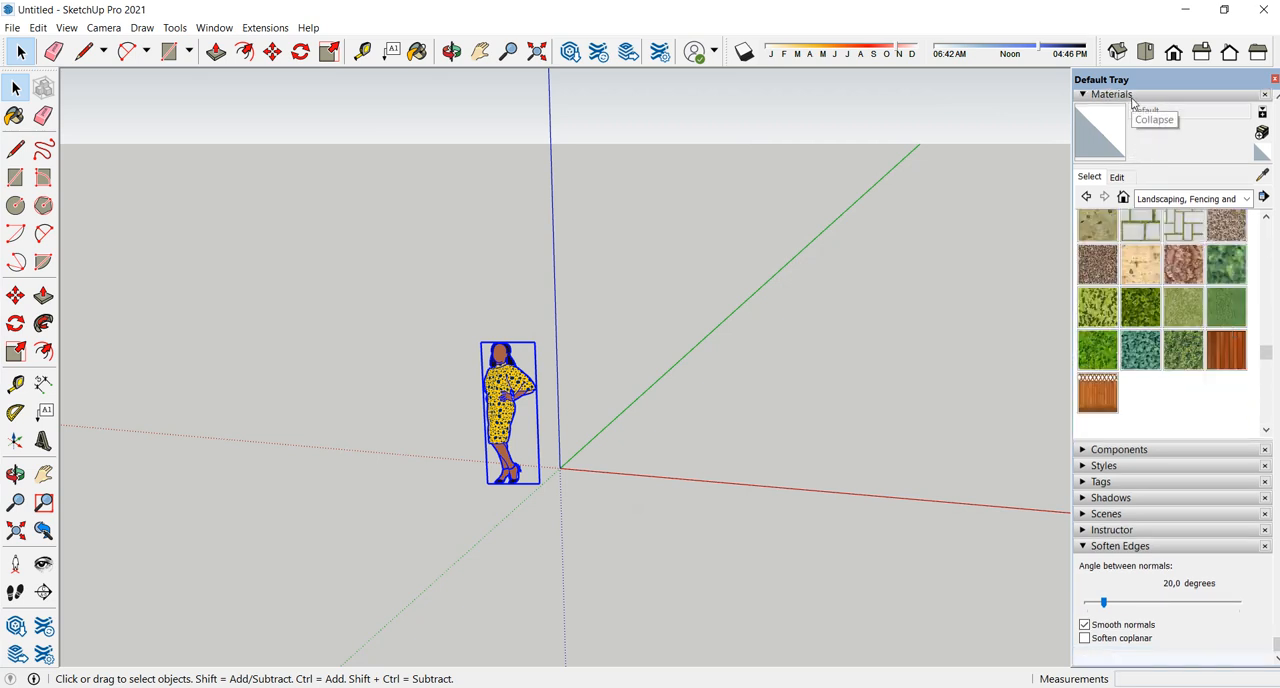
scroll(1078, 121, up, 1)
click(1112, 112)
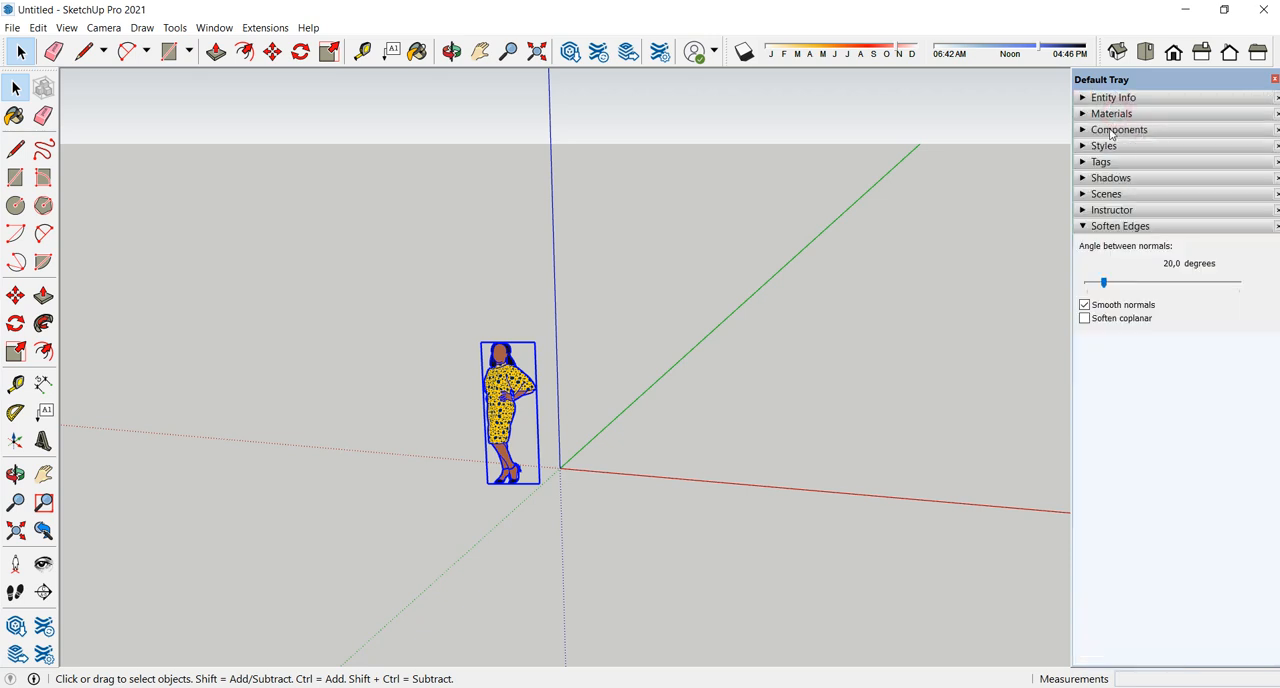
- Expand the Components section and place the Bench from the Components Sampler on the ground between the red and green axes
click(1115, 129)
scroll(1150, 330, down, 1)
scroll(1140, 350, up, 1)
scroll(1138, 357, down, 2)
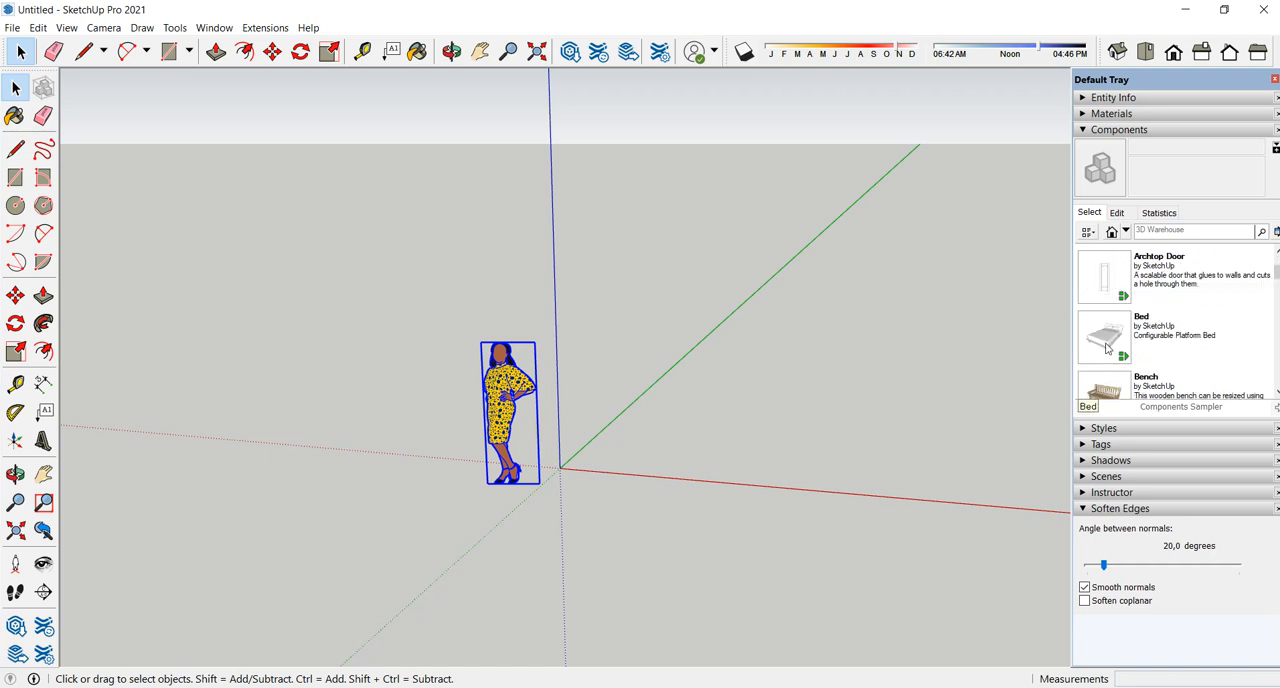
scroll(1136, 348, down, 1)
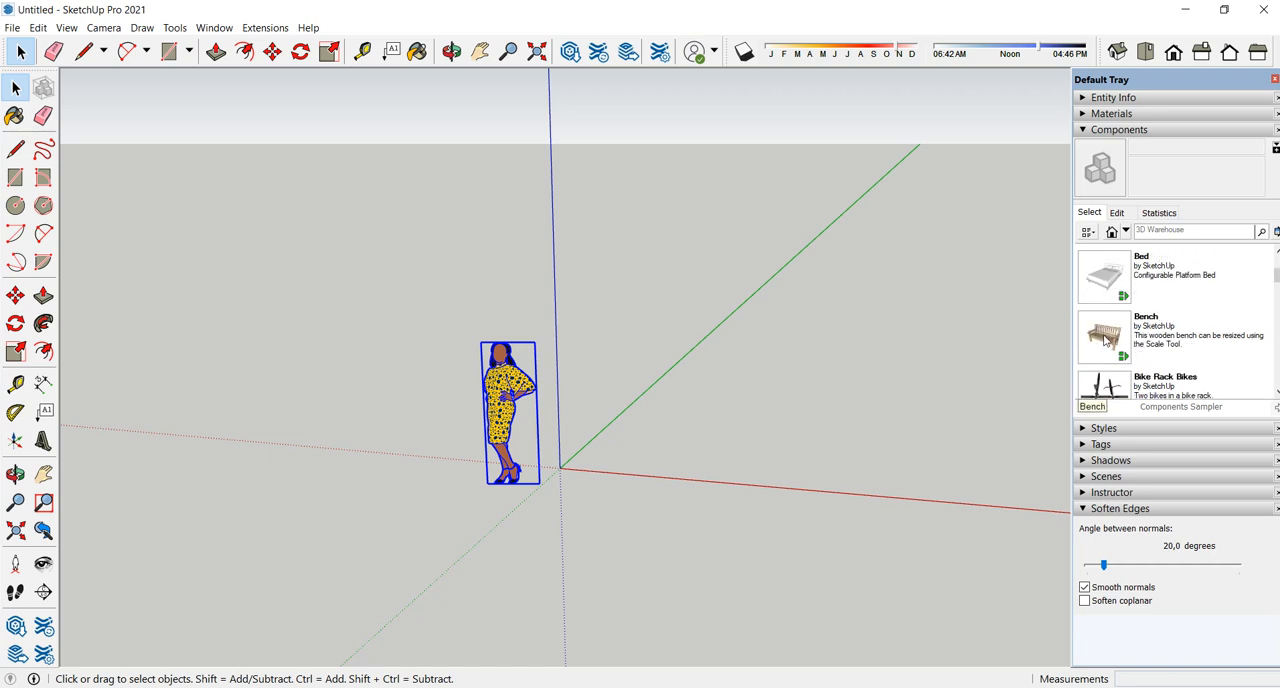
click(1105, 340)
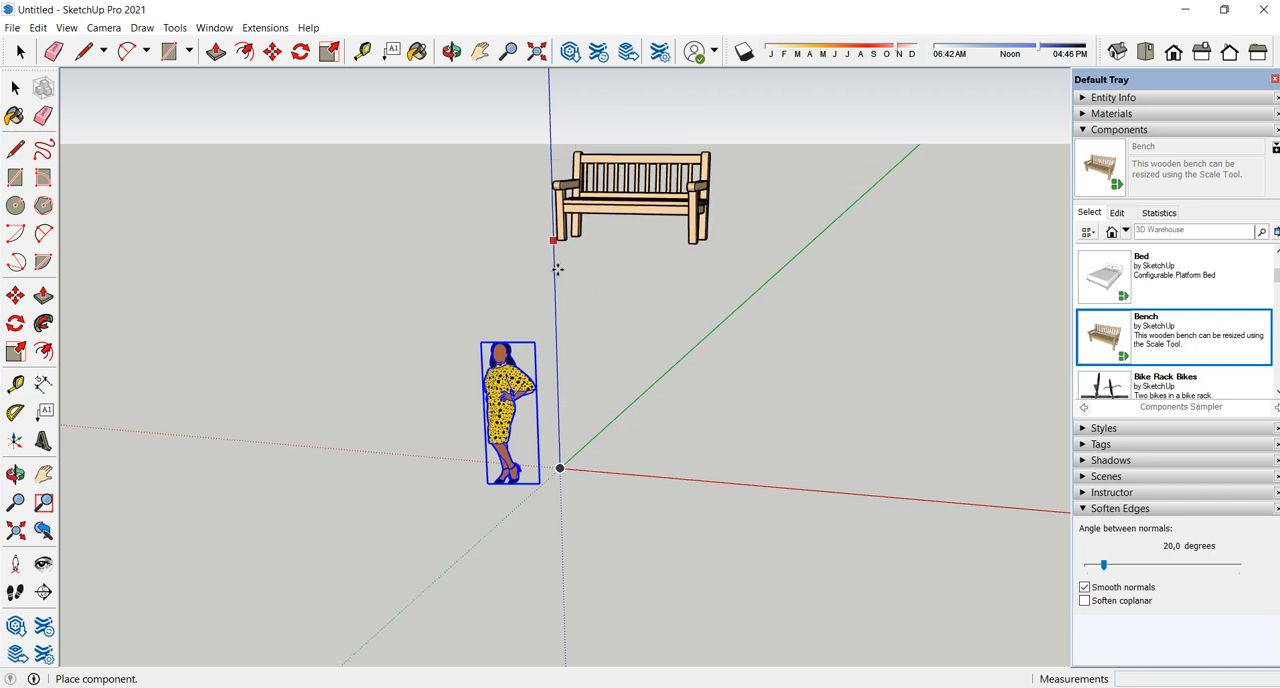
click(833, 390)
- Move the bench about 192 mm by its front lower corner
middle_drag(762, 399, 803, 340)
click(809, 340)
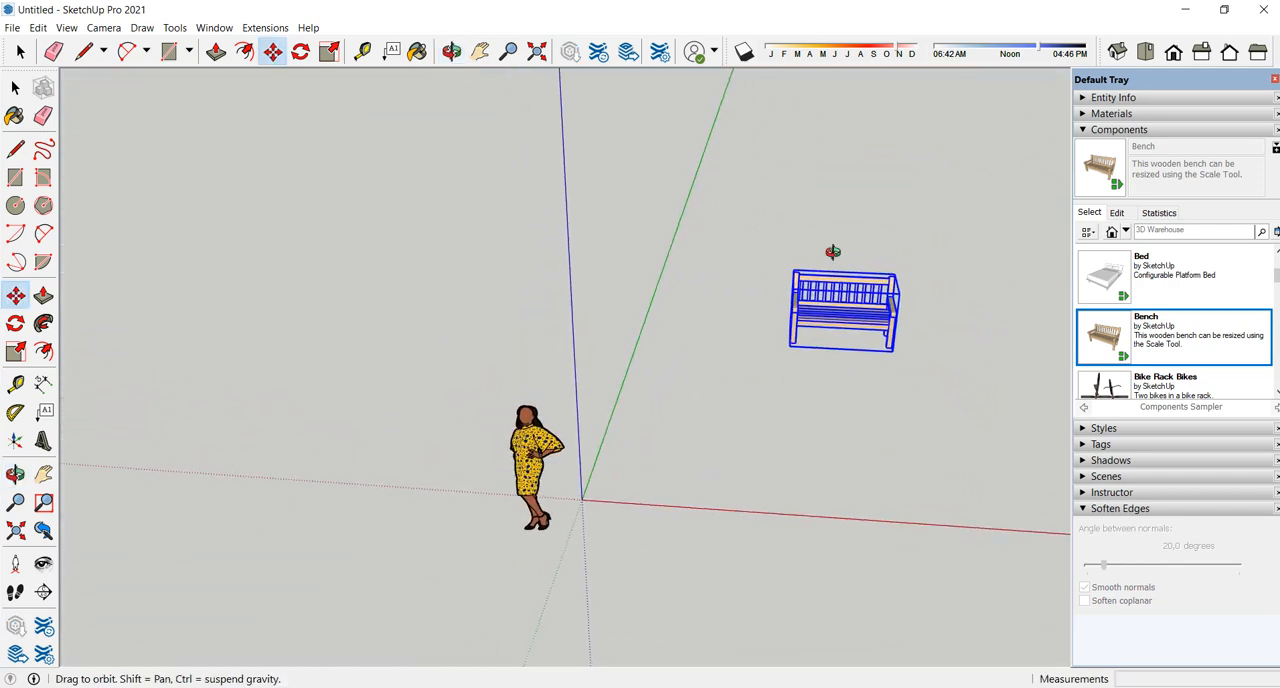
middle_drag(818, 291, 800, 395)
mouse_move(866, 323)
middle_down()
mouse_move(794, 326)
mouse_move(766, 366)
mouse_move(871, 323)
middle_up()
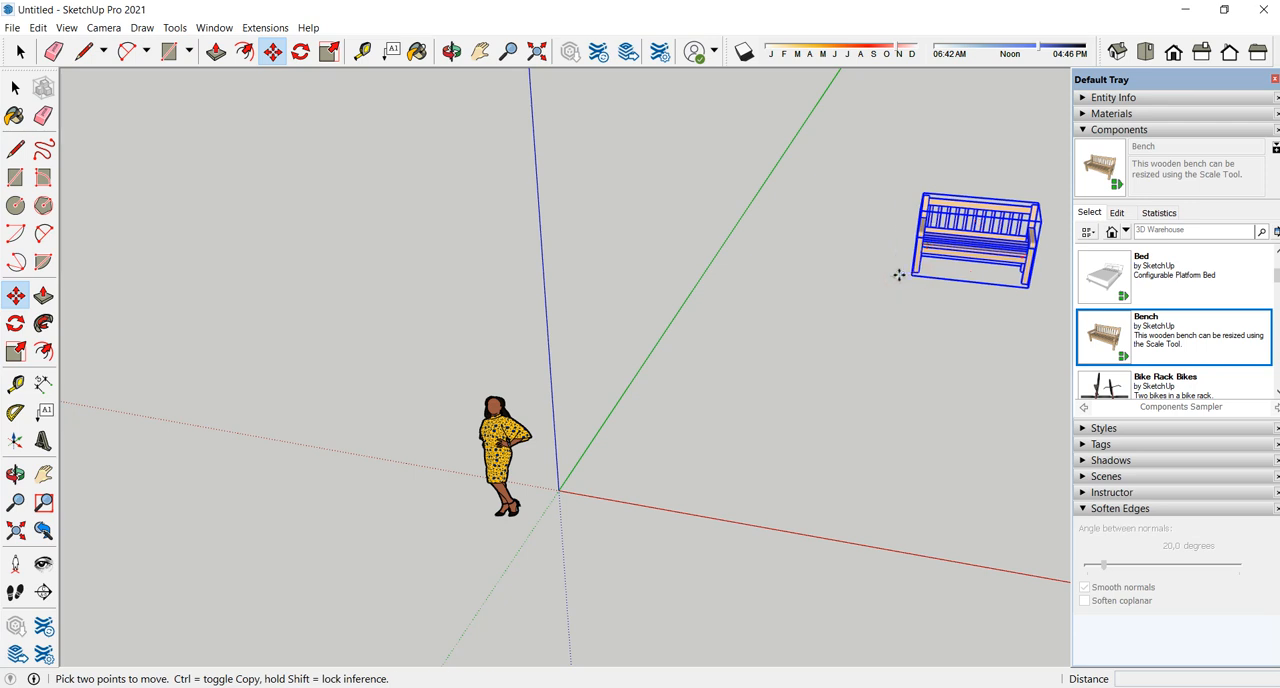
click(899, 273)
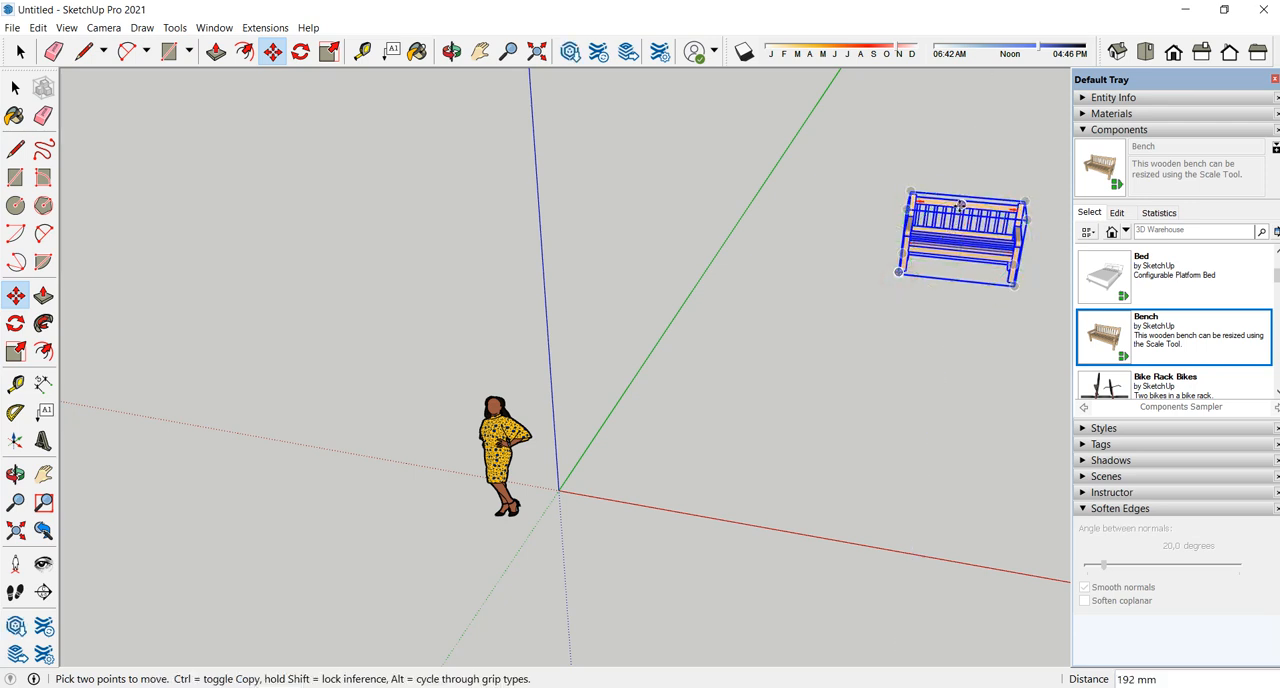
- Move the bench by its front lower corner so that the corner snaps to the origin
scroll(898, 275, up, 6)
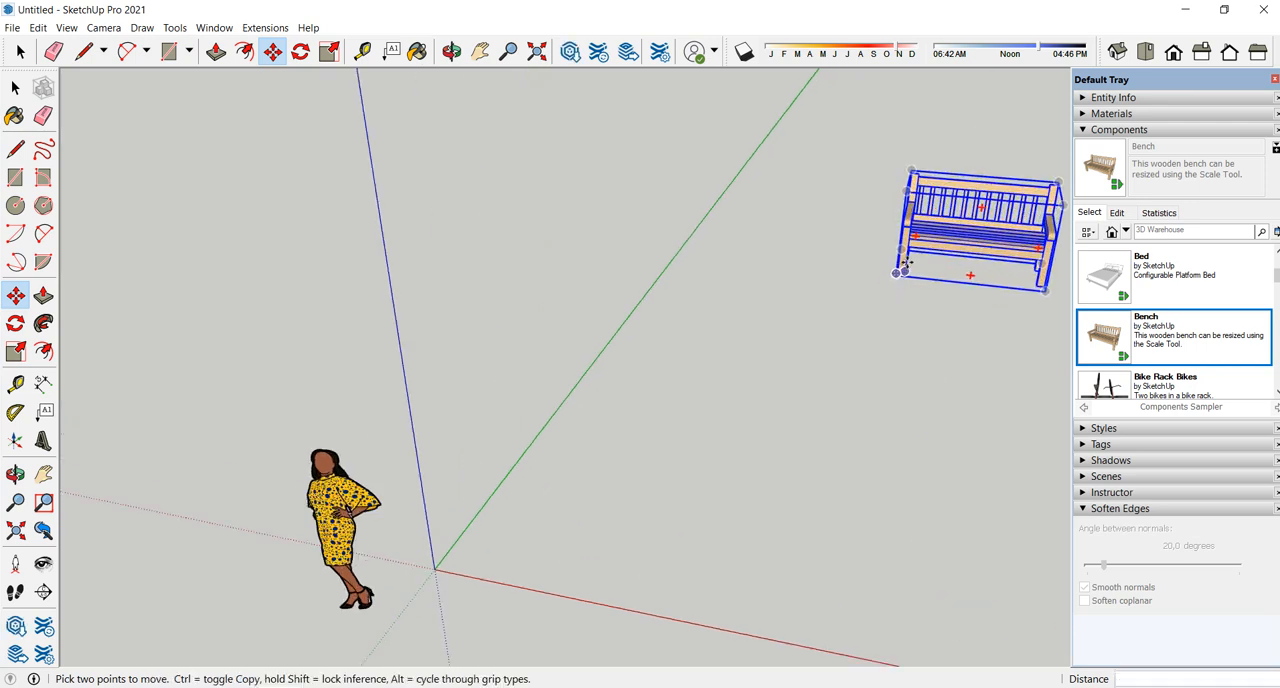
middle_drag(897, 268, 938, 254)
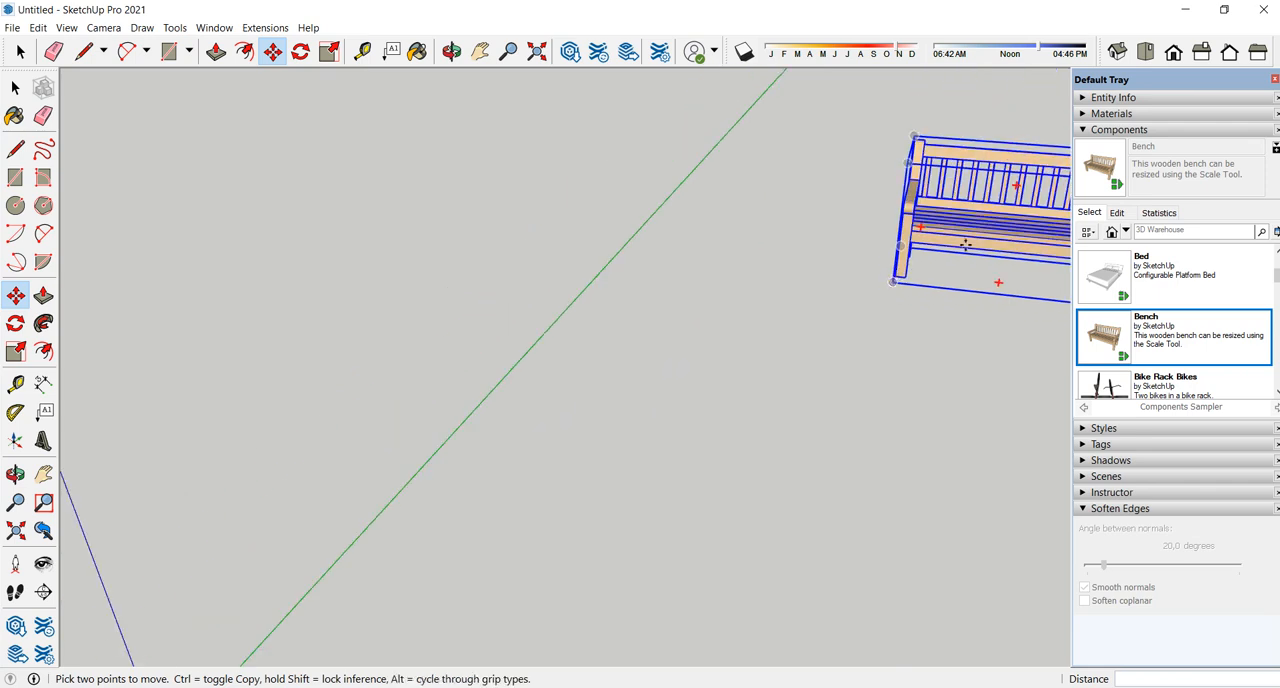
scroll(935, 250, down, 3)
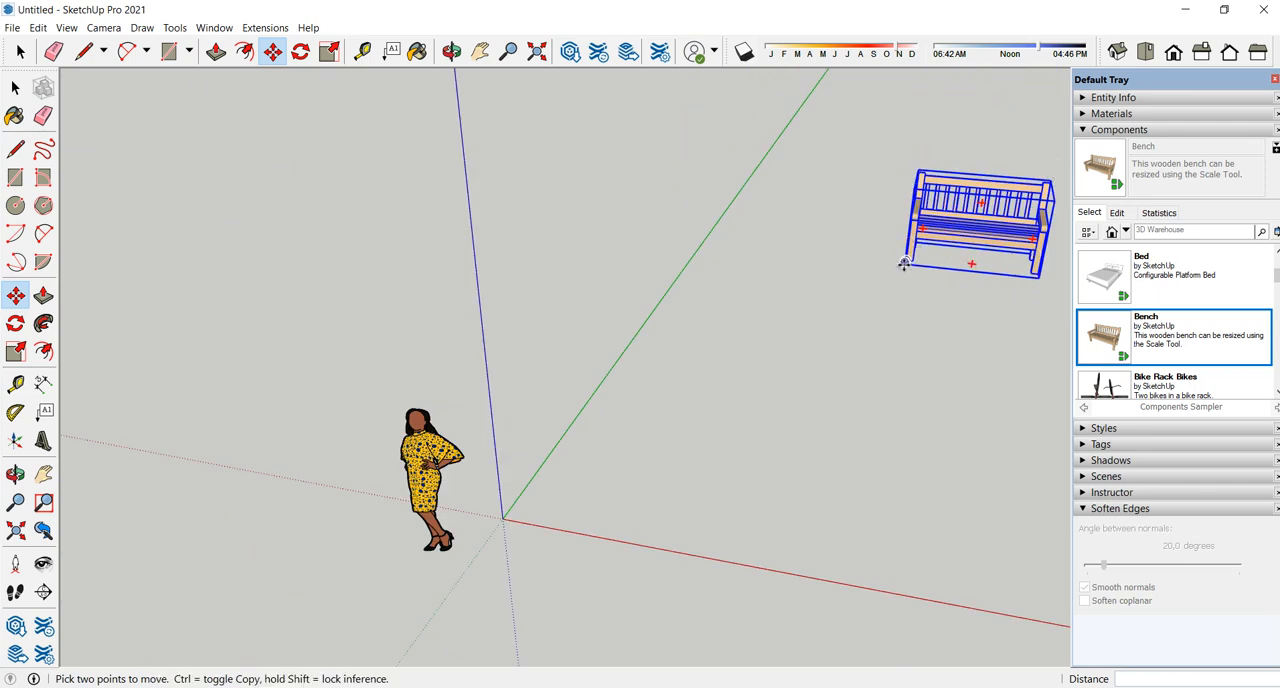
click(904, 263)
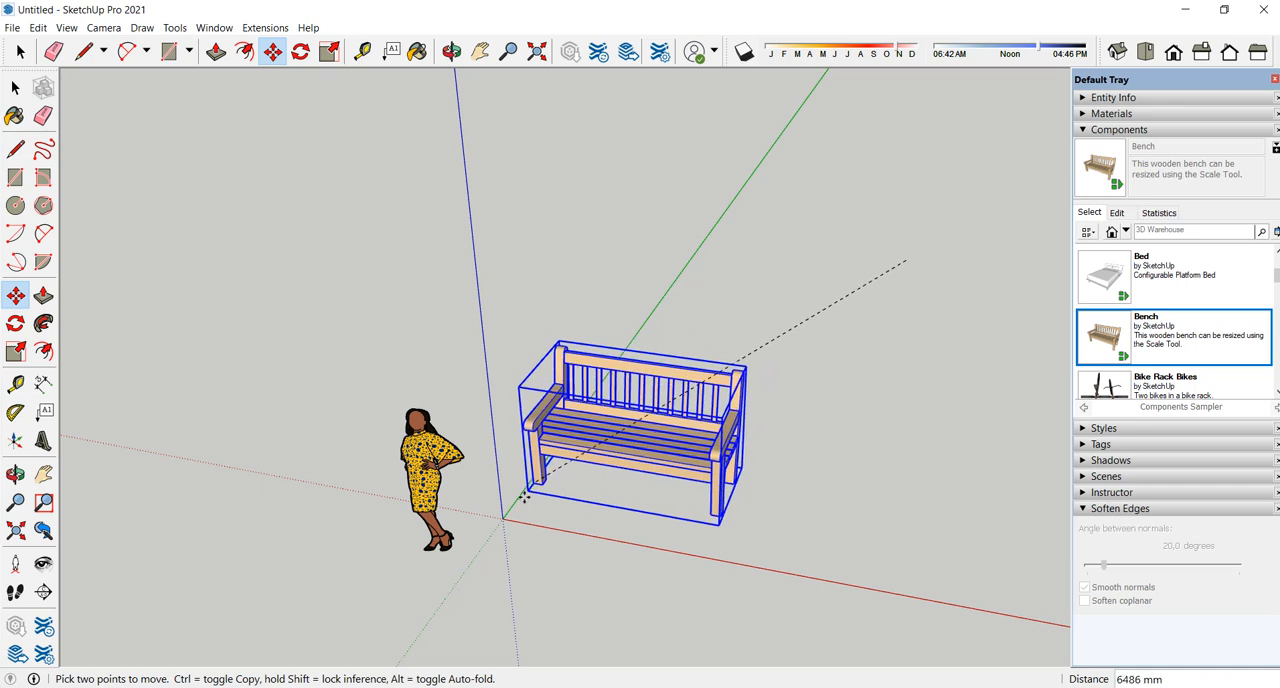
scroll(630, 431, down, 2)
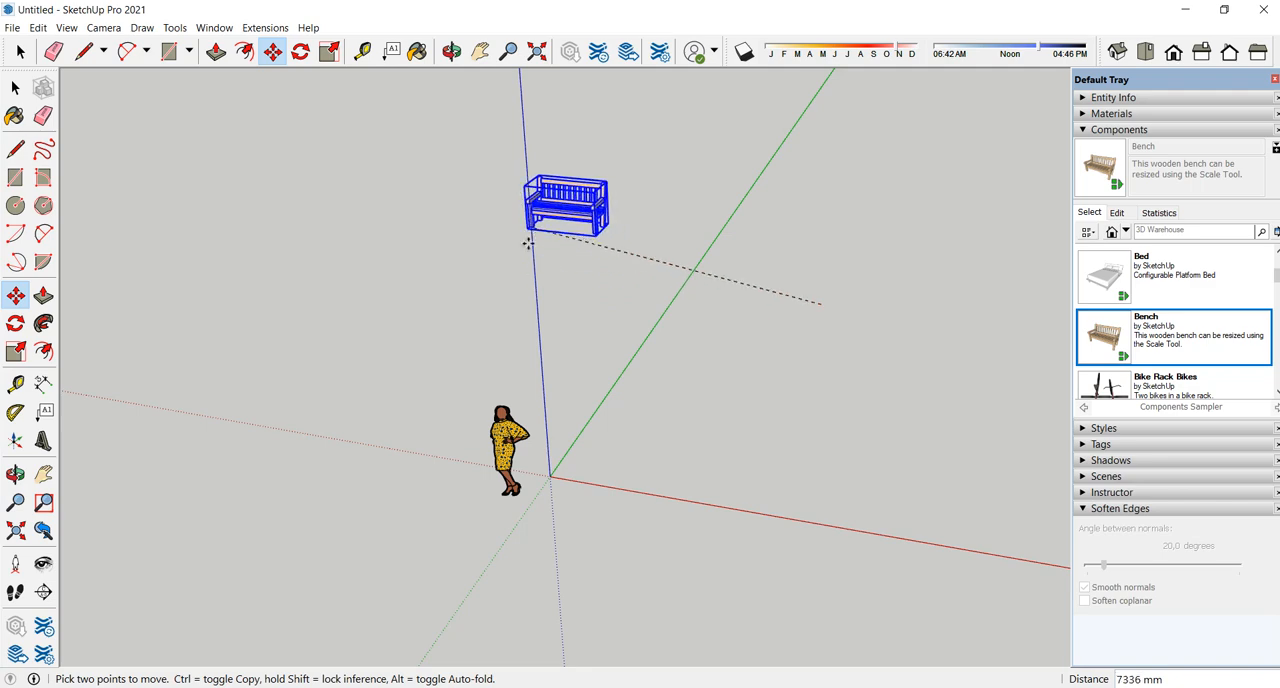
scroll(574, 402, up, 2)
middle_drag(571, 468, 551, 319)
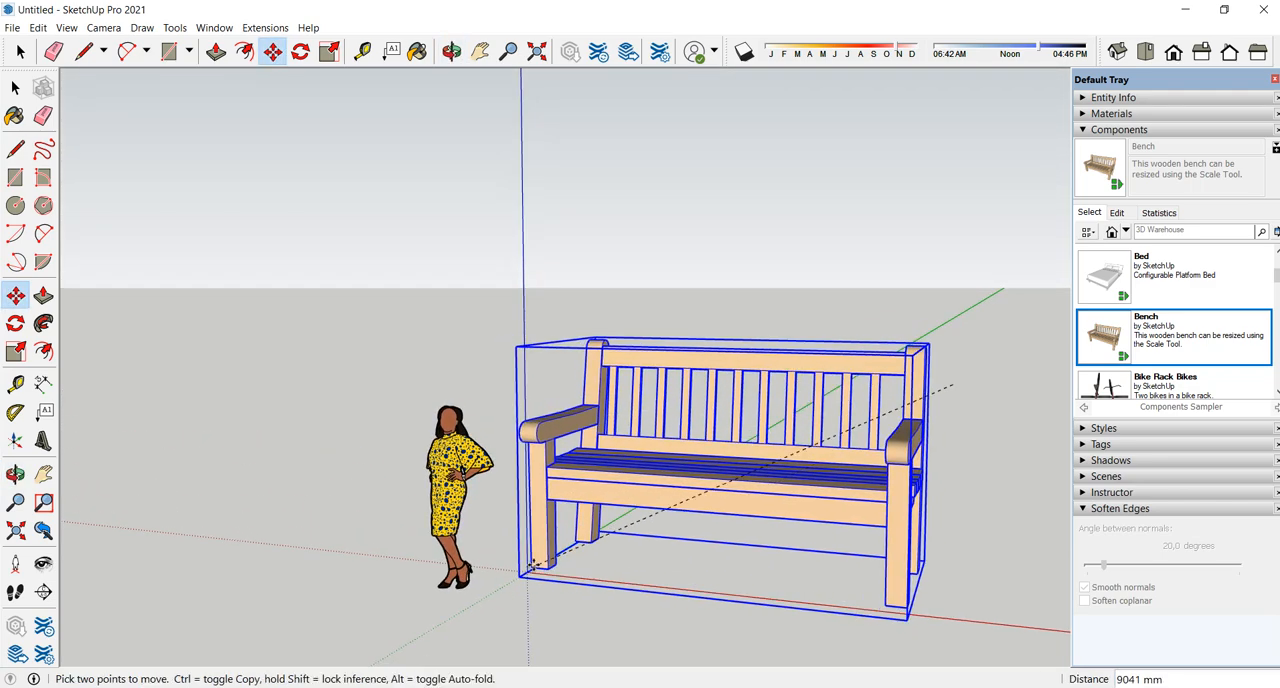
scroll(615, 492, down, 2)
middle_drag(658, 463, 650, 578)
scroll(602, 465, up, 2)
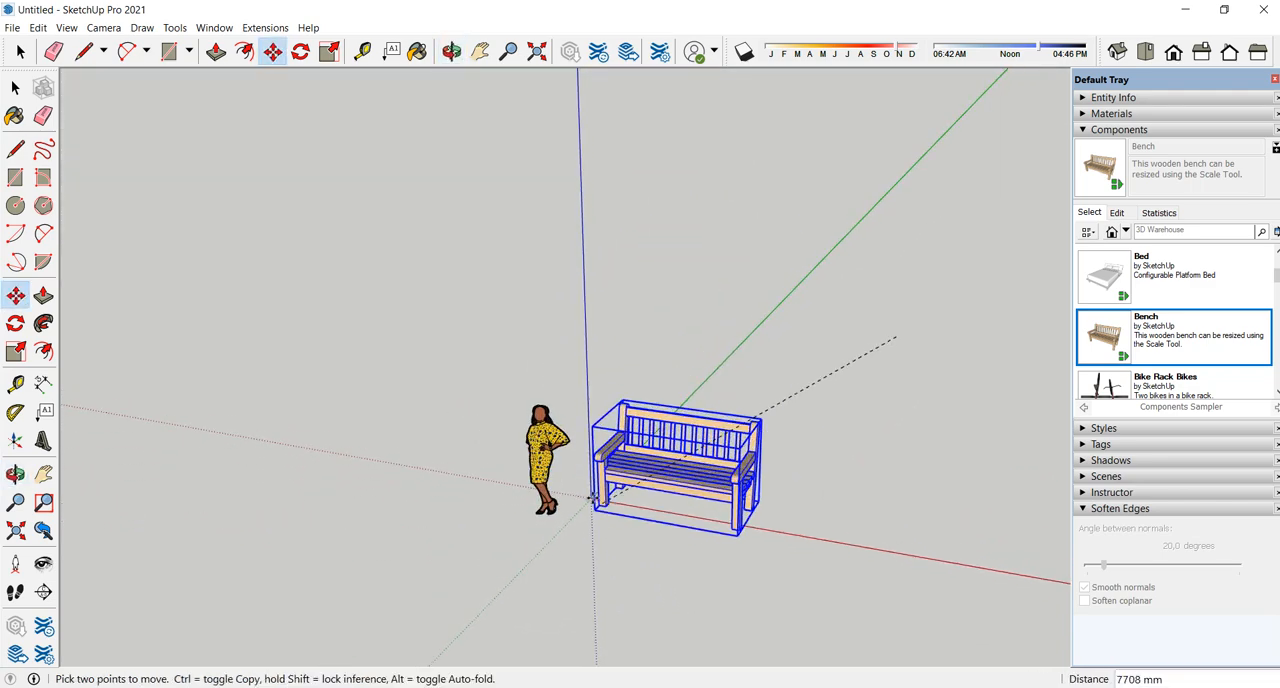
middle_drag(697, 390, 790, 366)
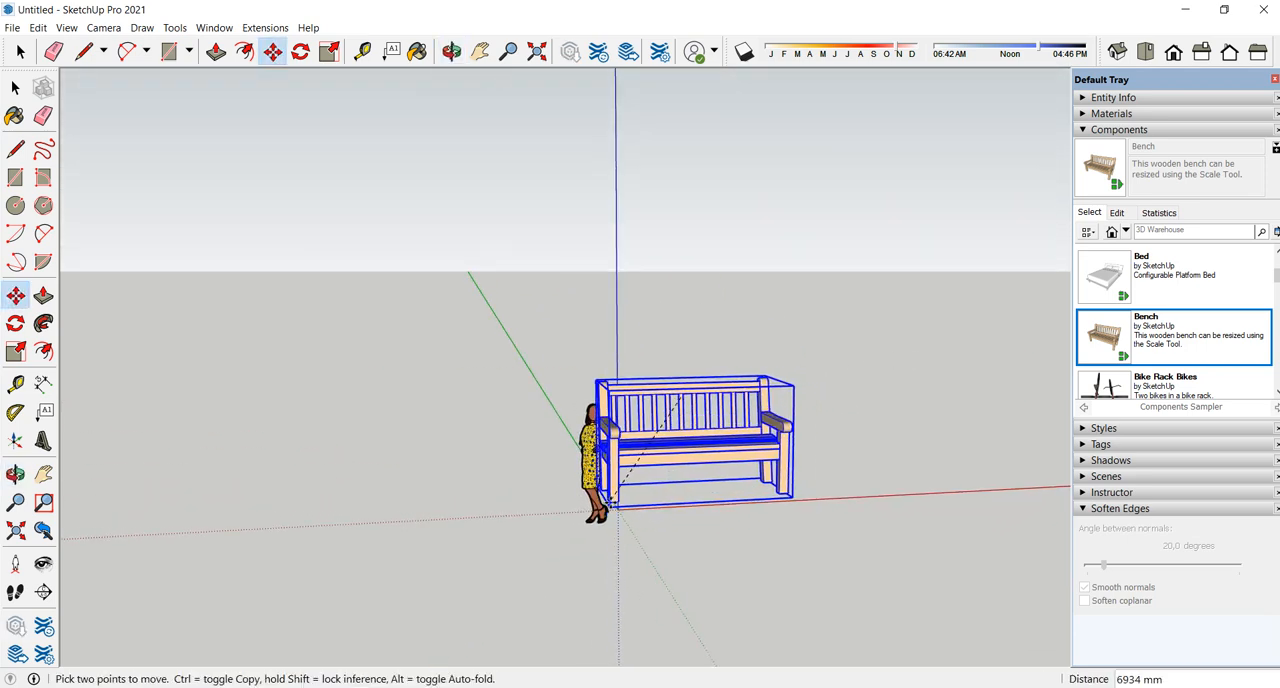
middle_drag(591, 516, 680, 294)
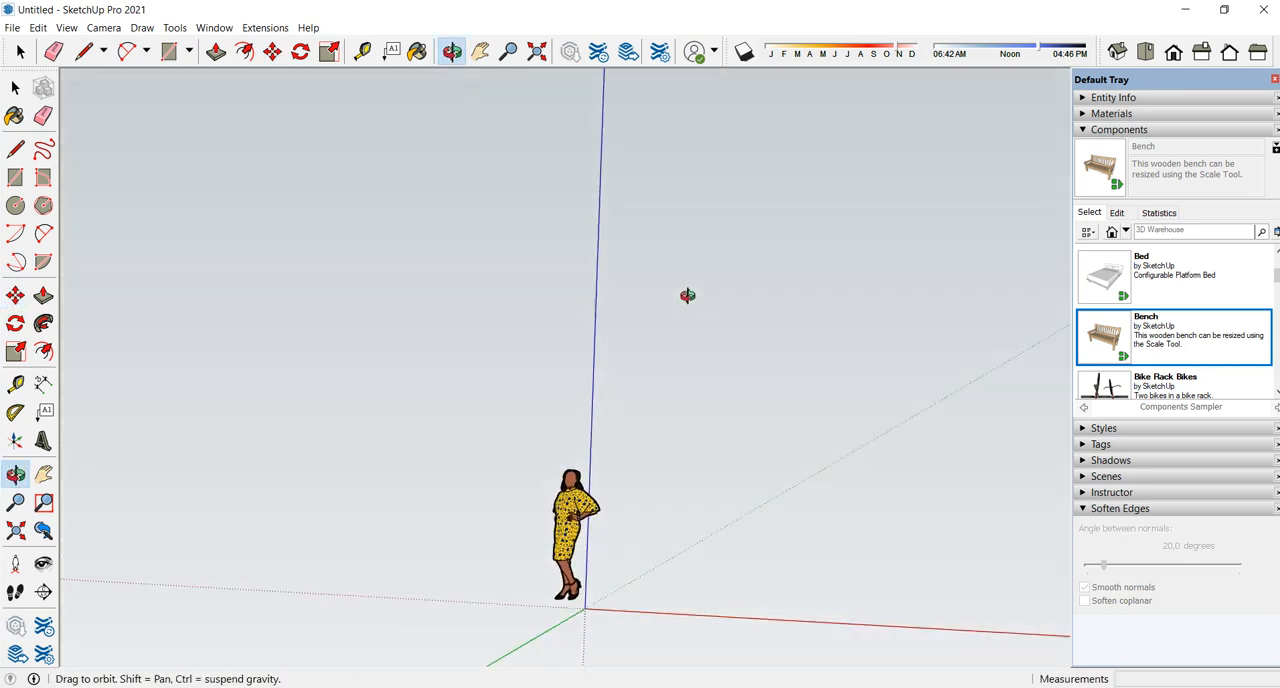
click(583, 610)
- Move the bench by its corner from the origin back along the green axis, behind the scale figure
middle_drag(763, 563, 666, 537)
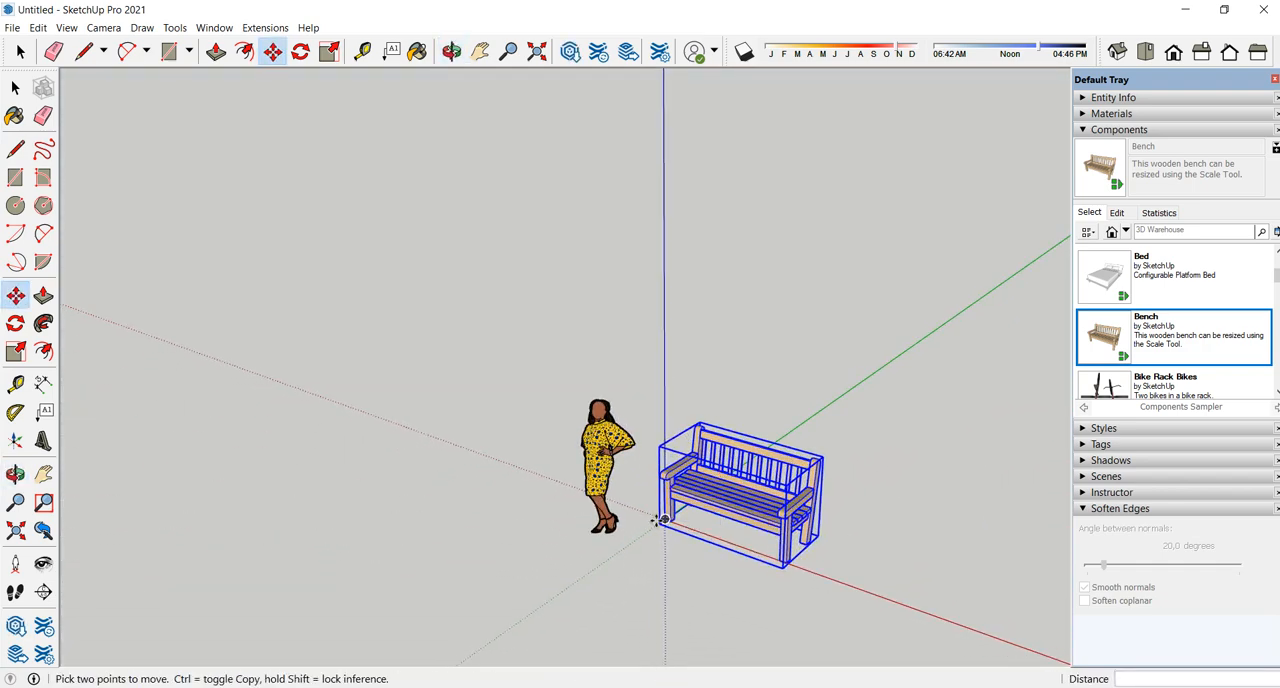
click(663, 521)
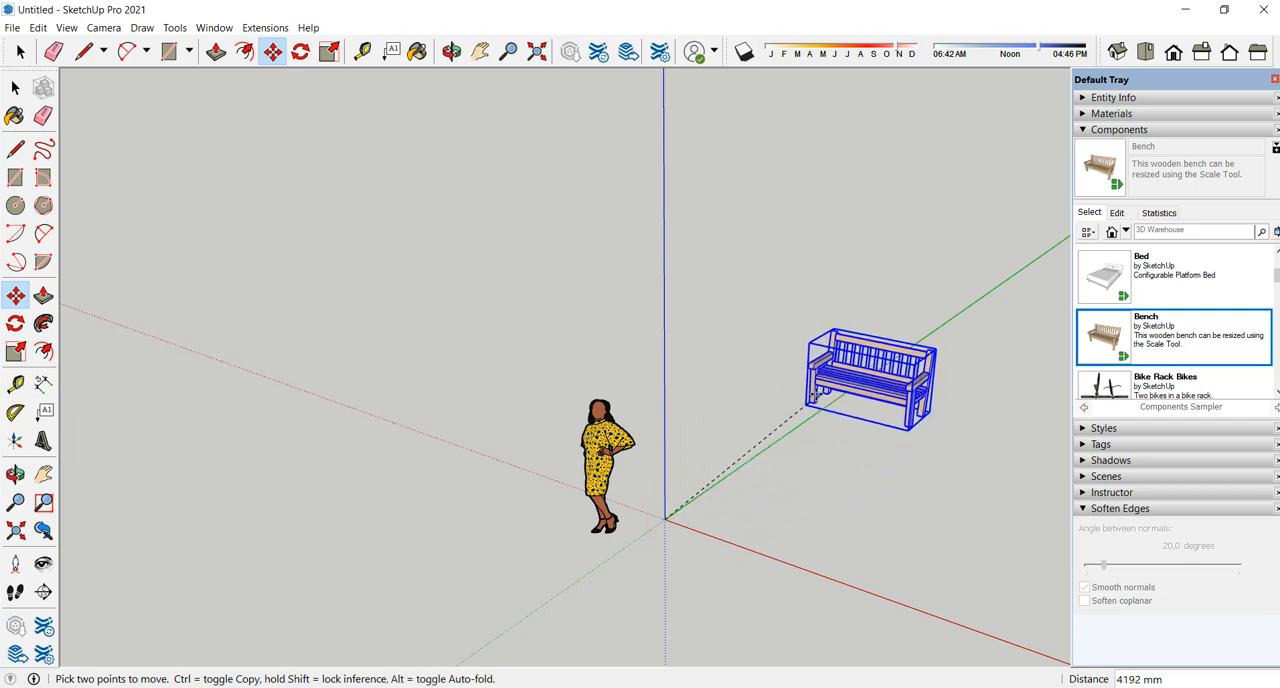
click(848, 399)
scroll(594, 416, down, 2)
middle_drag(660, 411, 877, 417)
scroll(868, 395, up, 2)
middle_drag(777, 440, 600, 378)
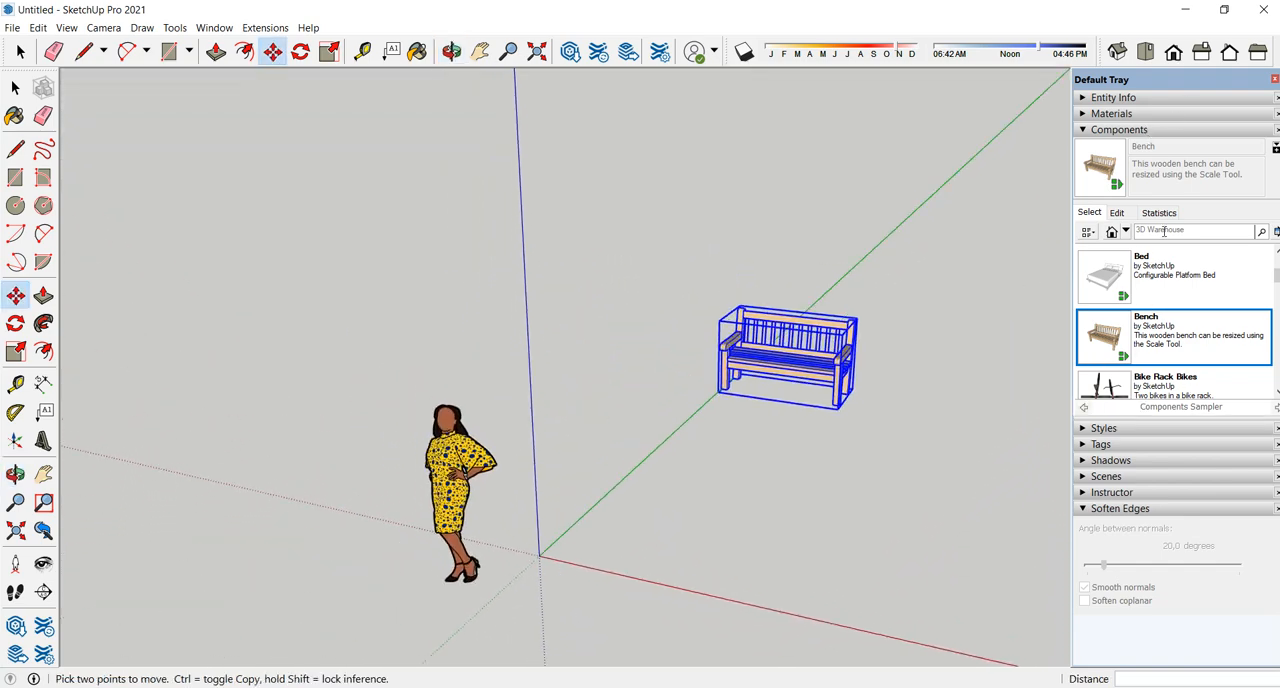
- Place the Car Sedan component from the Components Sampler with its corner at the origin
scroll(1144, 343, down, 3)
click(1113, 285)
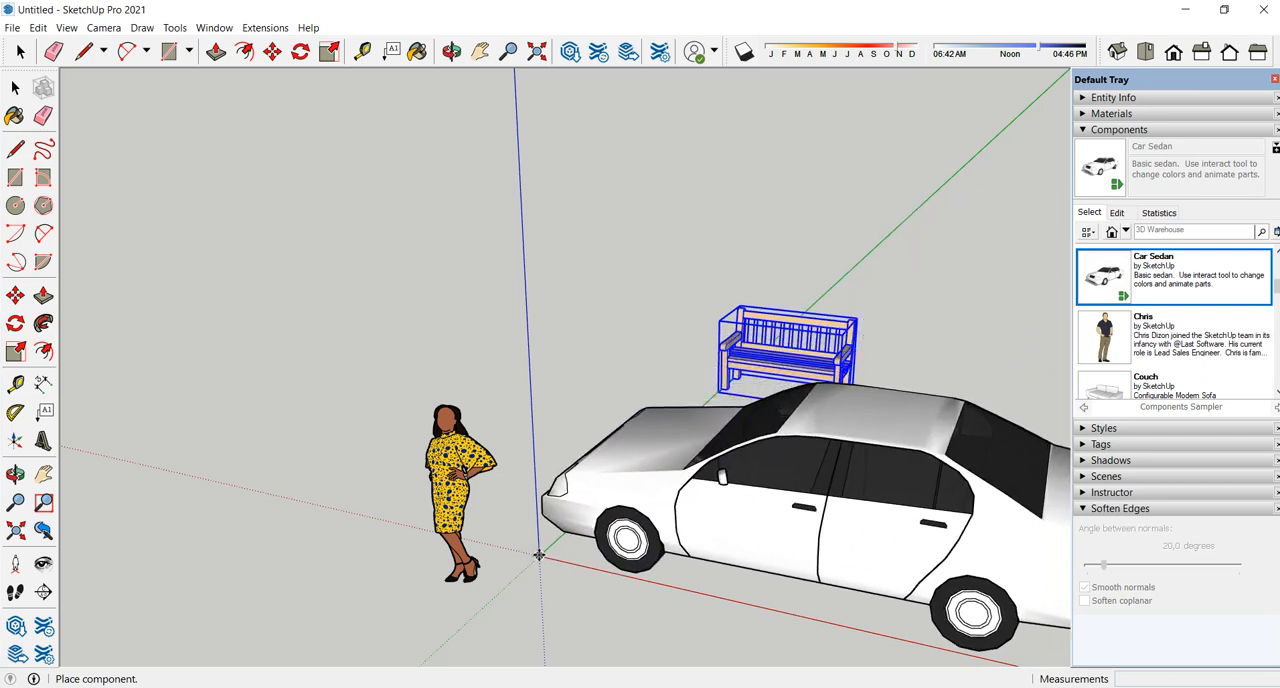
click(539, 555)
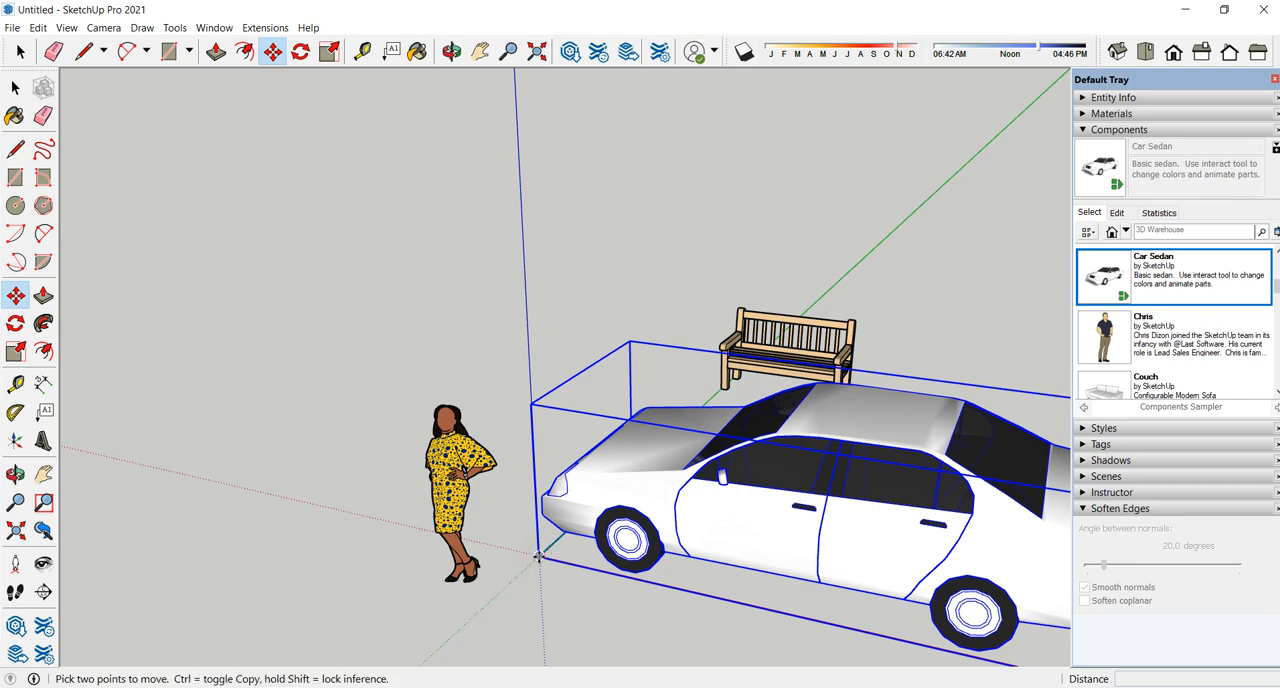
- Move the sedan by its corner from the origin out along the red axis, clear of the scale figure and bench
click(539, 555)
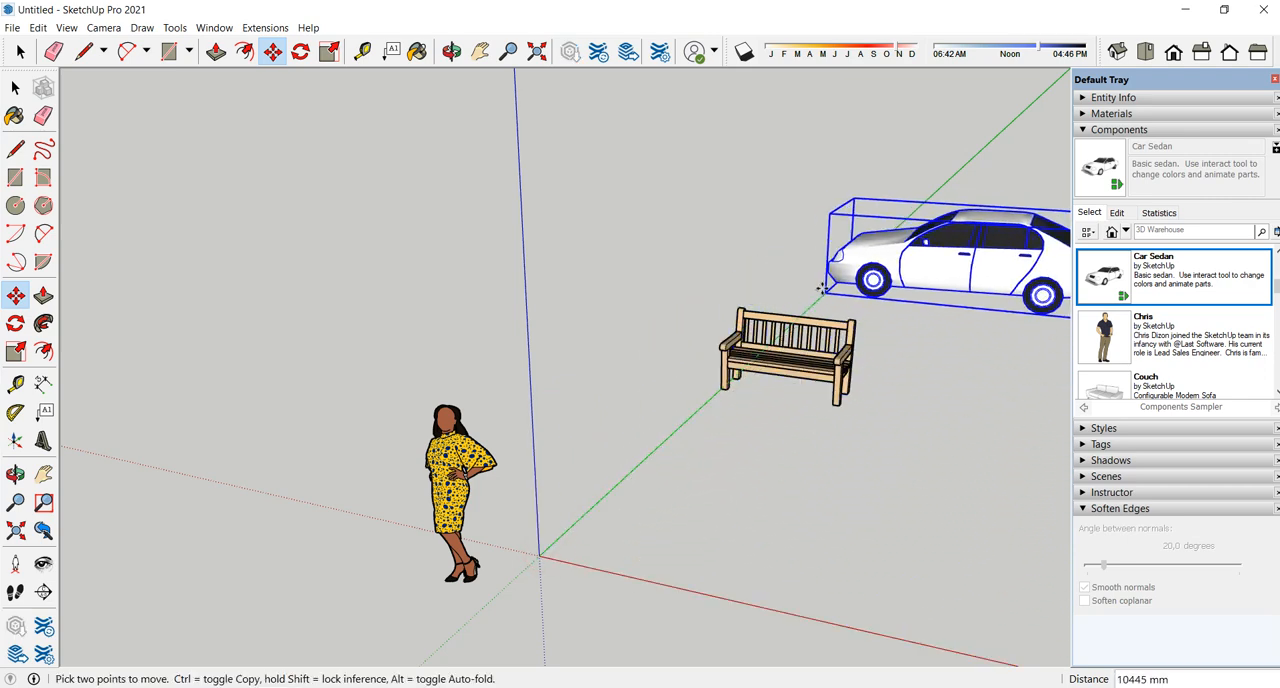
scroll(632, 424, down, 3)
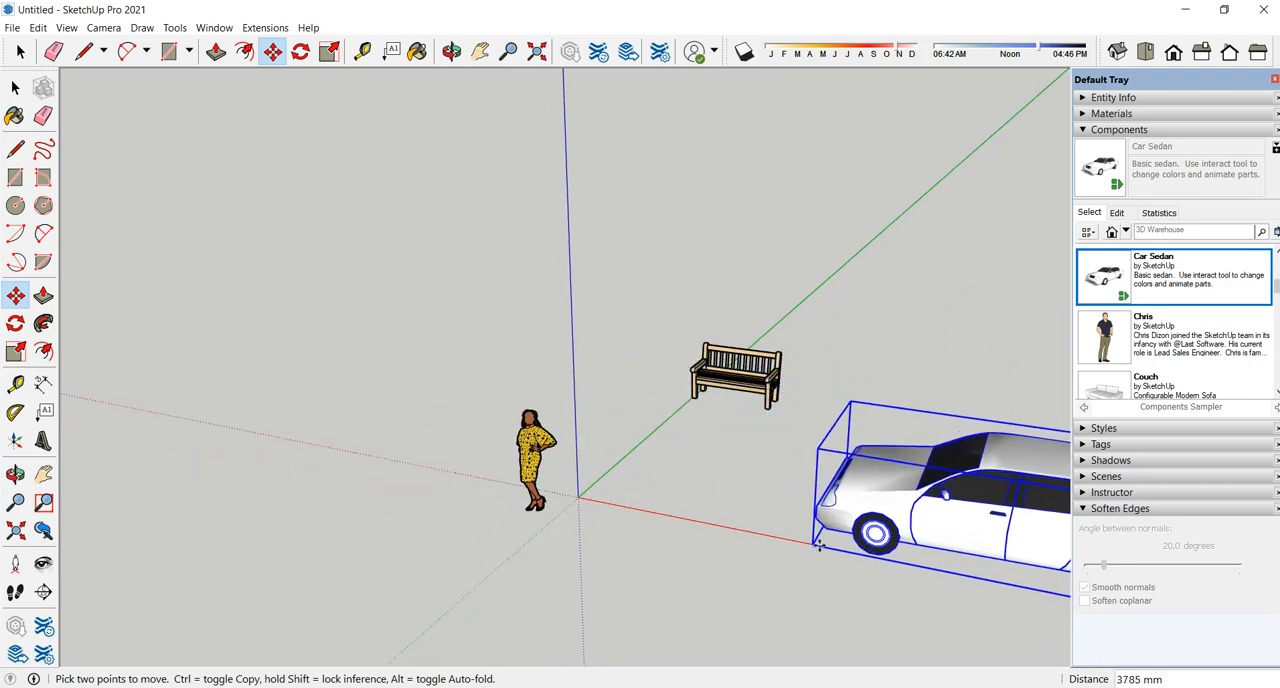
click(830, 547)
scroll(672, 395, down, 3)
middle_drag(643, 406, 1110, 325)
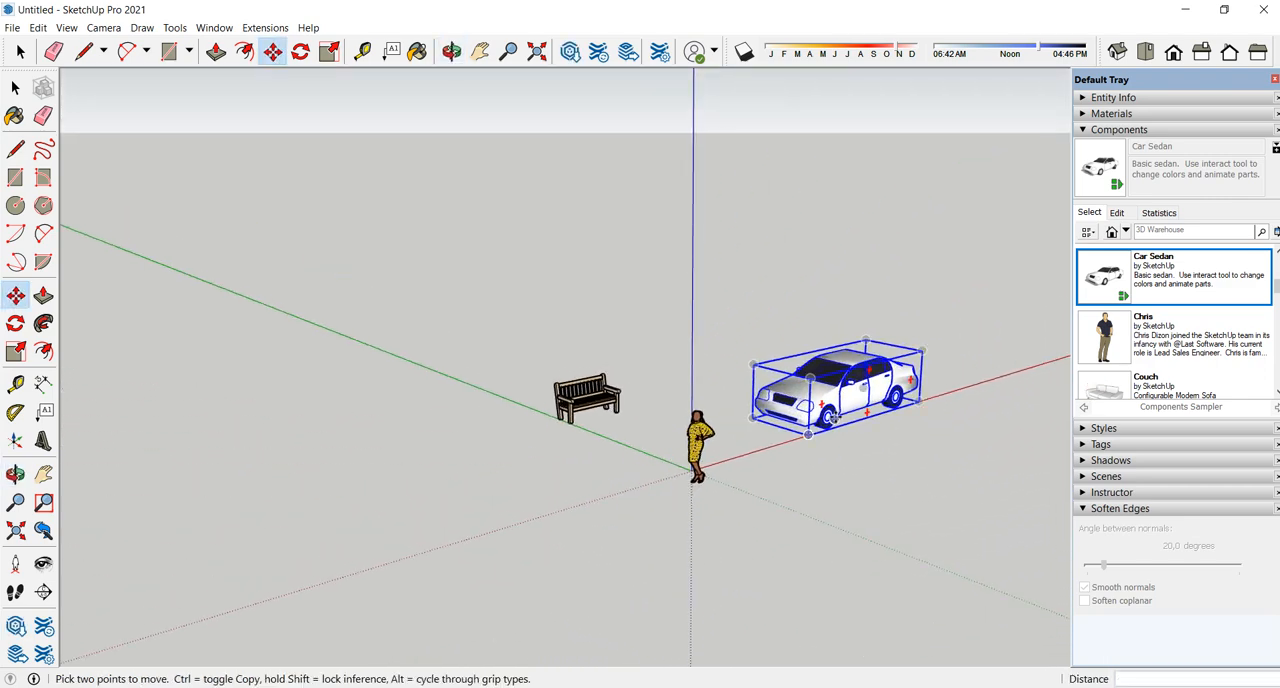
middle_drag(812, 430, 1022, 313)
- Collapse the Components section and expand the Styles section to show the Default Styles collection
click(1115, 131)
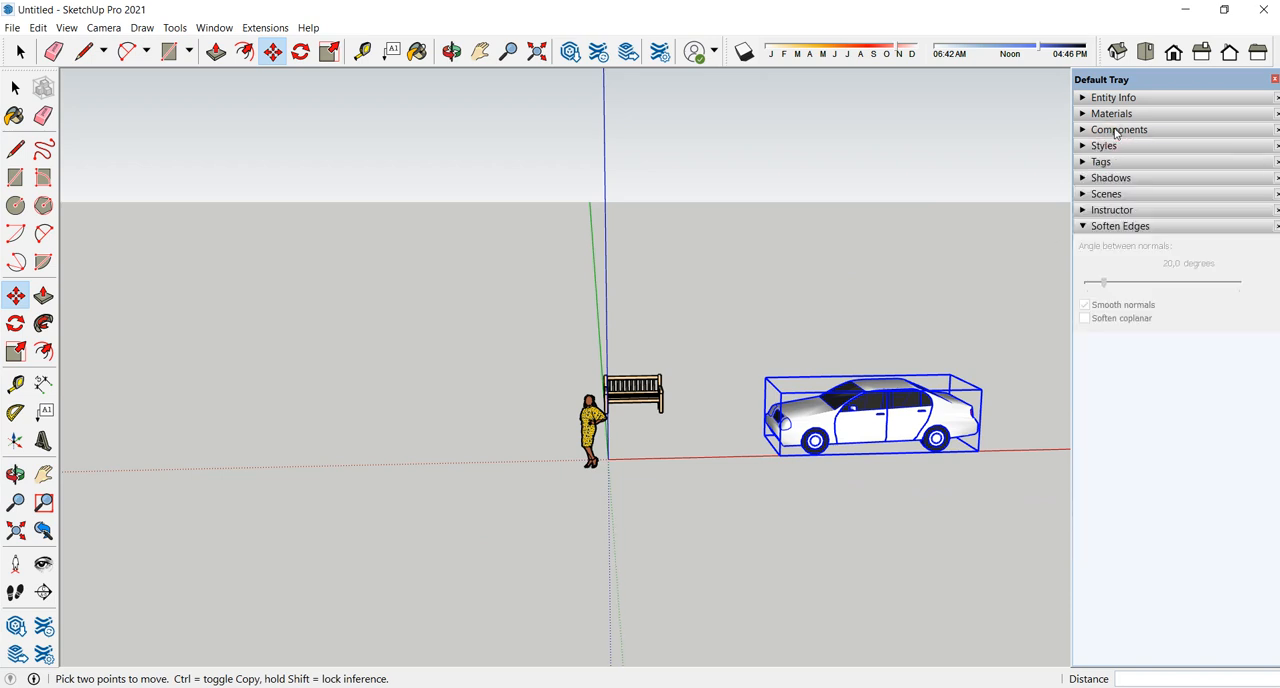
click(1104, 146)
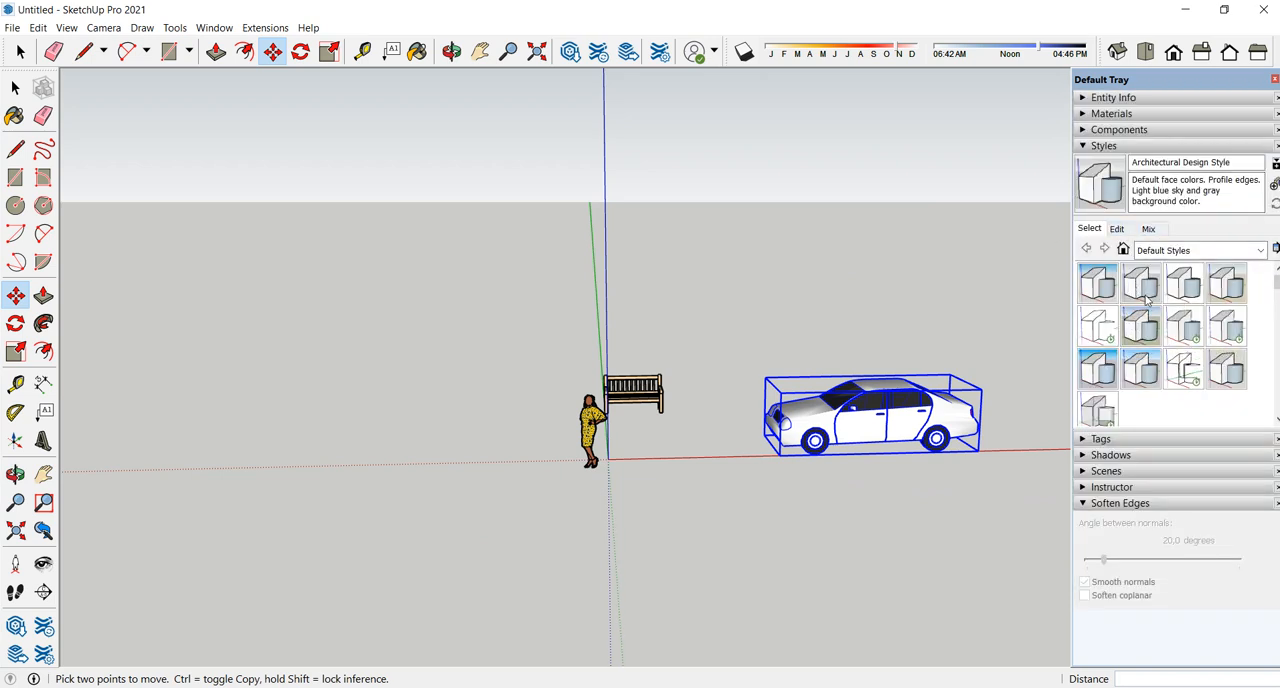
- Try the Default Style, Urban Planning Style and Simple Style on the model, and return to the Architectural Design Style
click(1226, 287)
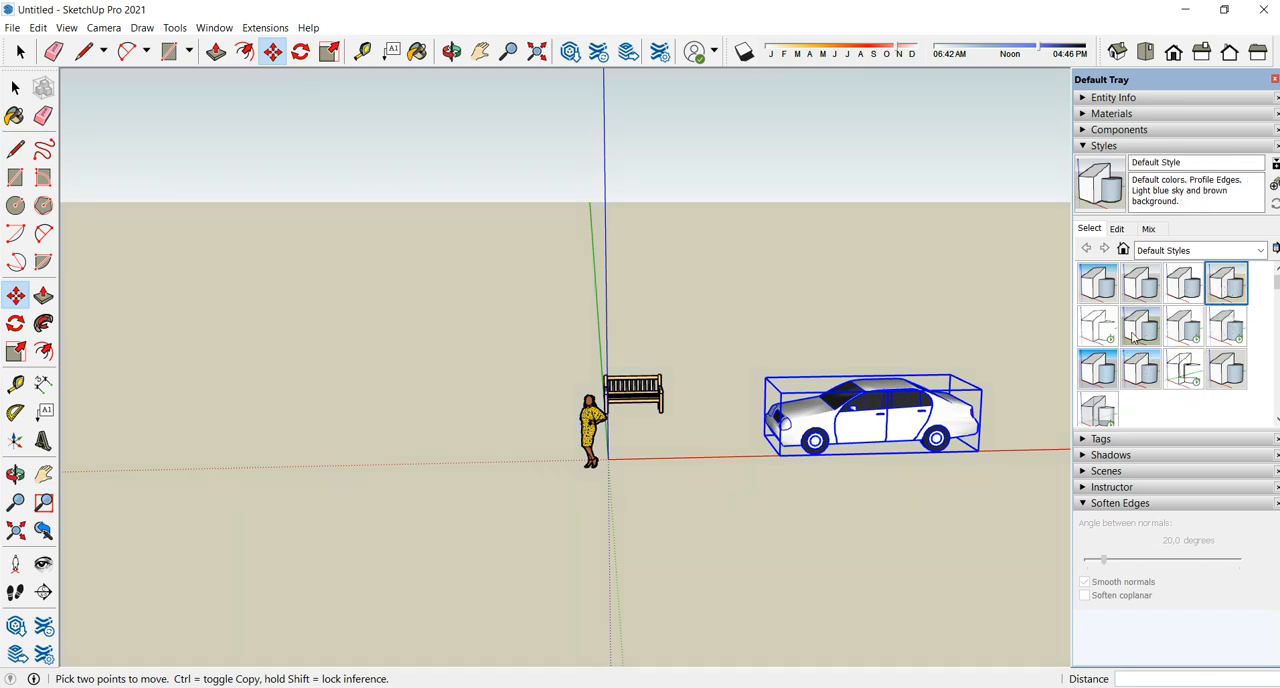
click(1142, 378)
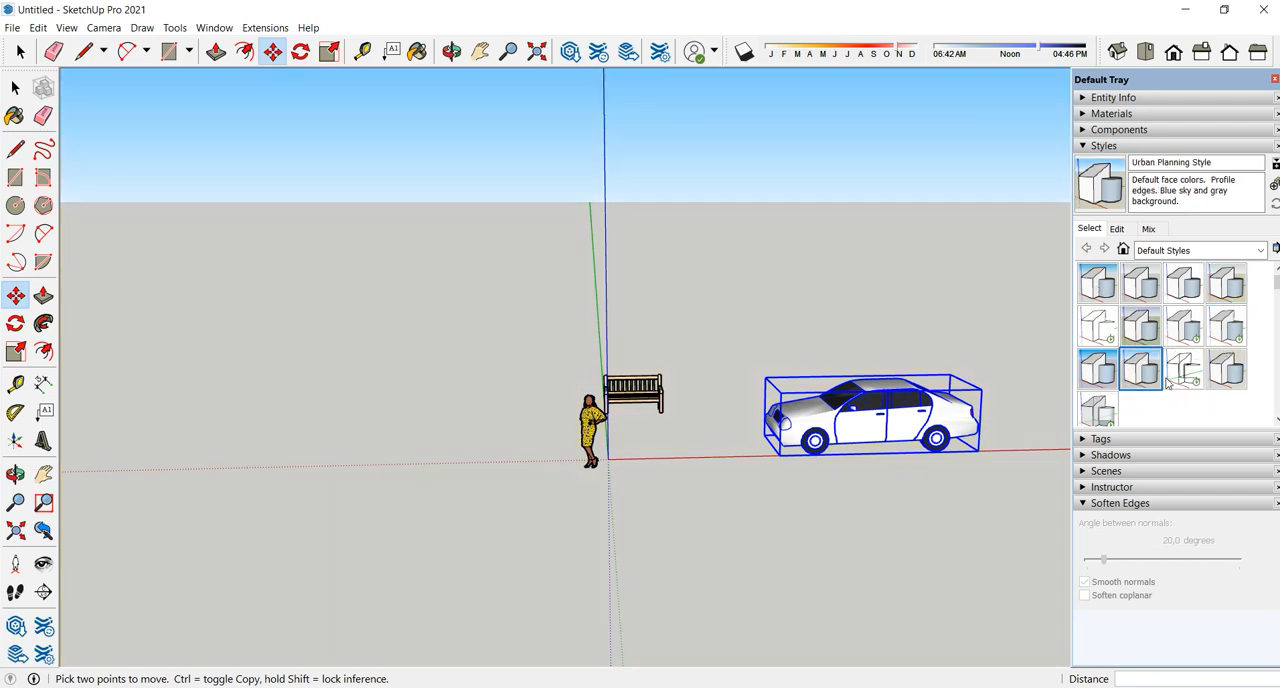
click(1096, 372)
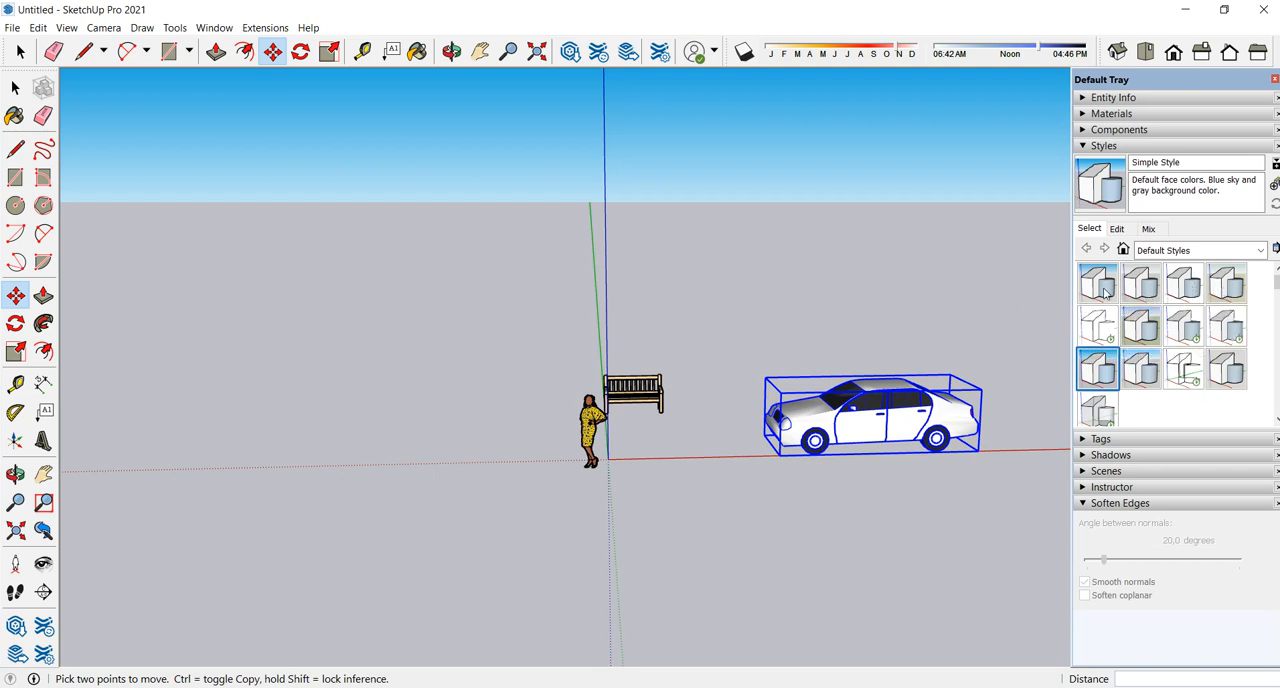
click(1148, 292)
middle_drag(737, 457, 430, 560)
- Collapse the Styles section, select the bench and add a tag named bench in the Tags section
click(1104, 146)
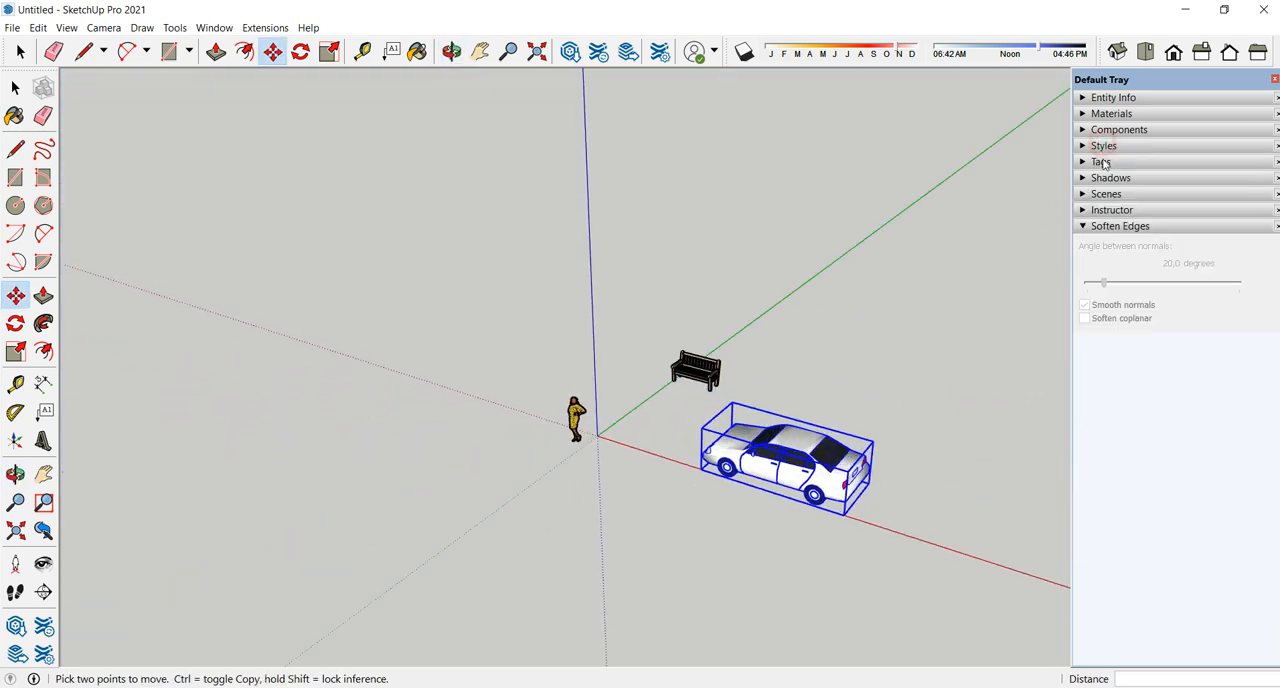
click(1100, 162)
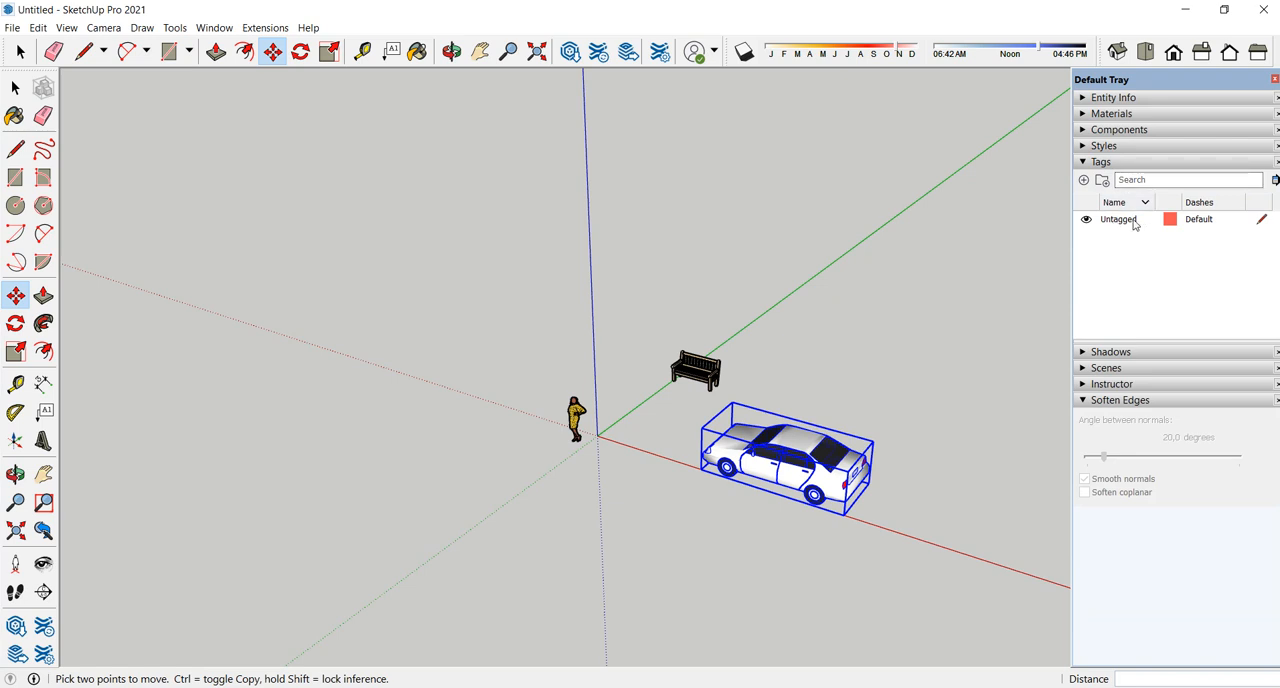
scroll(720, 400, up, 5)
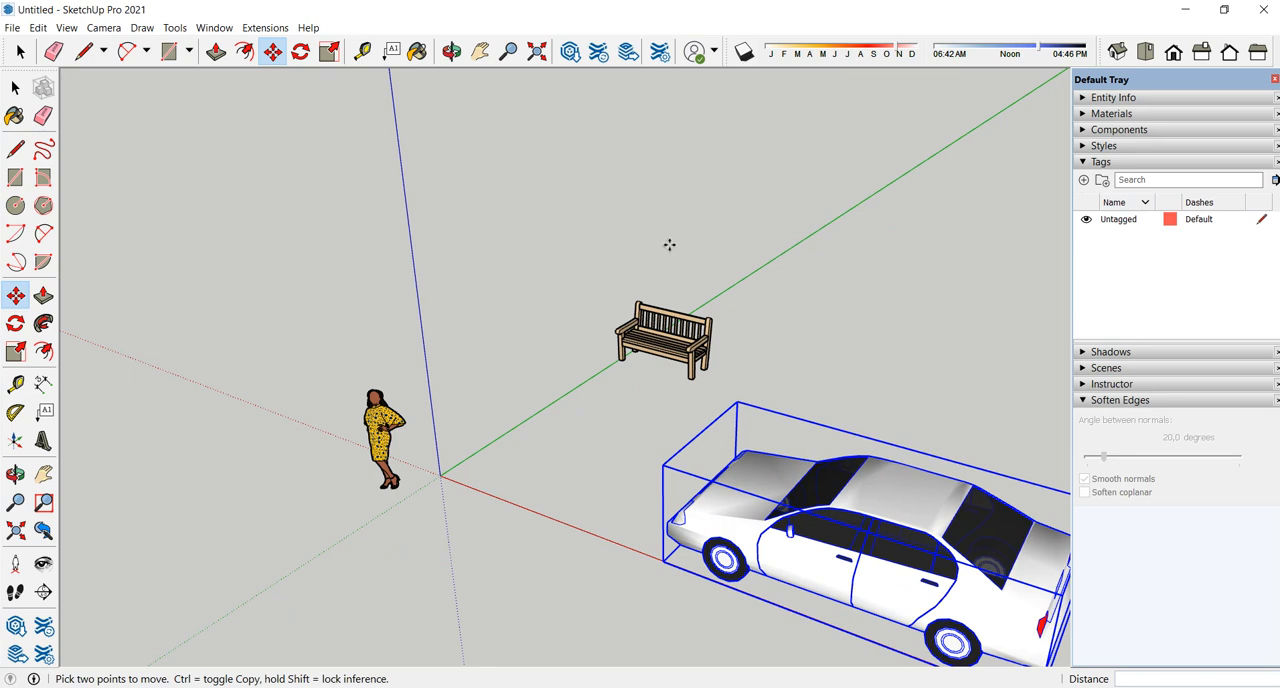
scroll(672, 247, up, 2)
scroll(655, 238, up, 2)
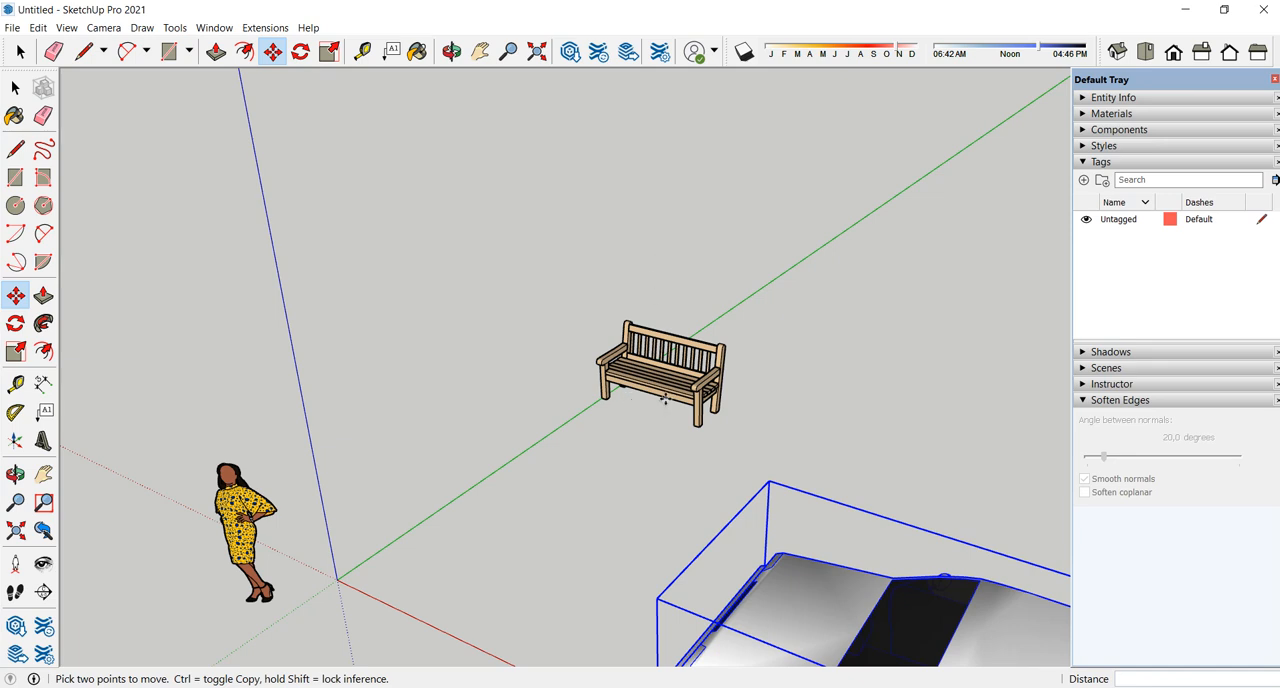
key(space)
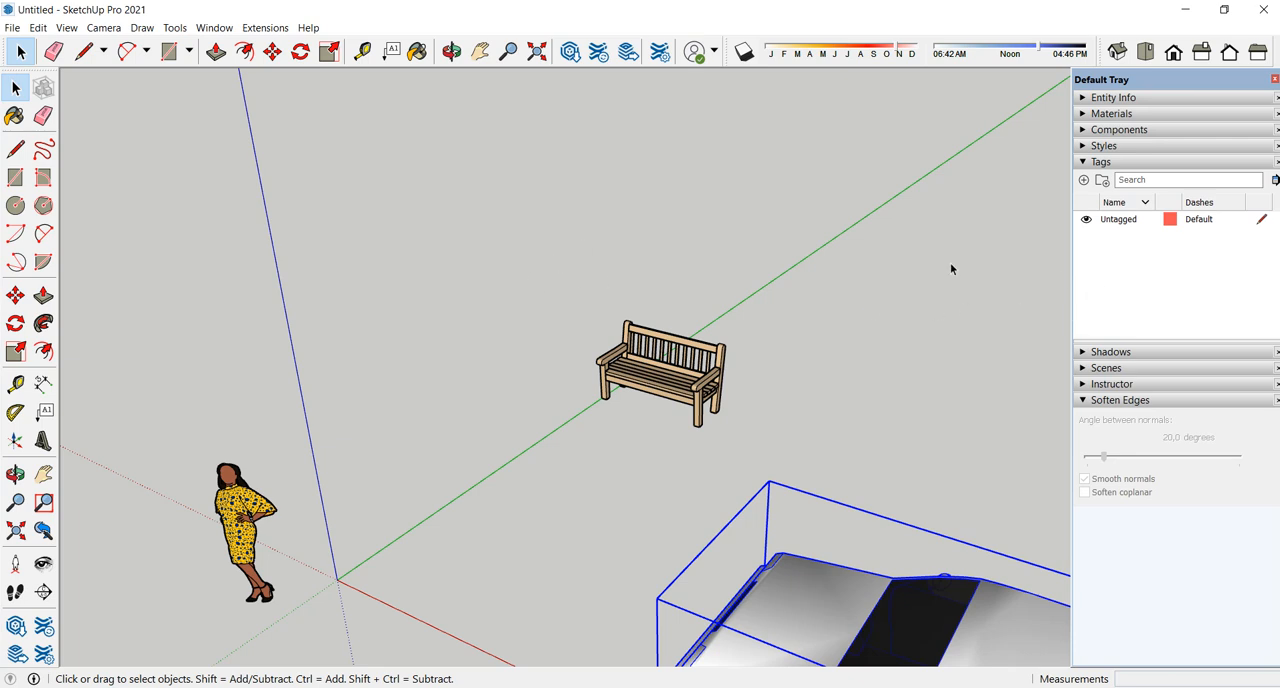
click(634, 372)
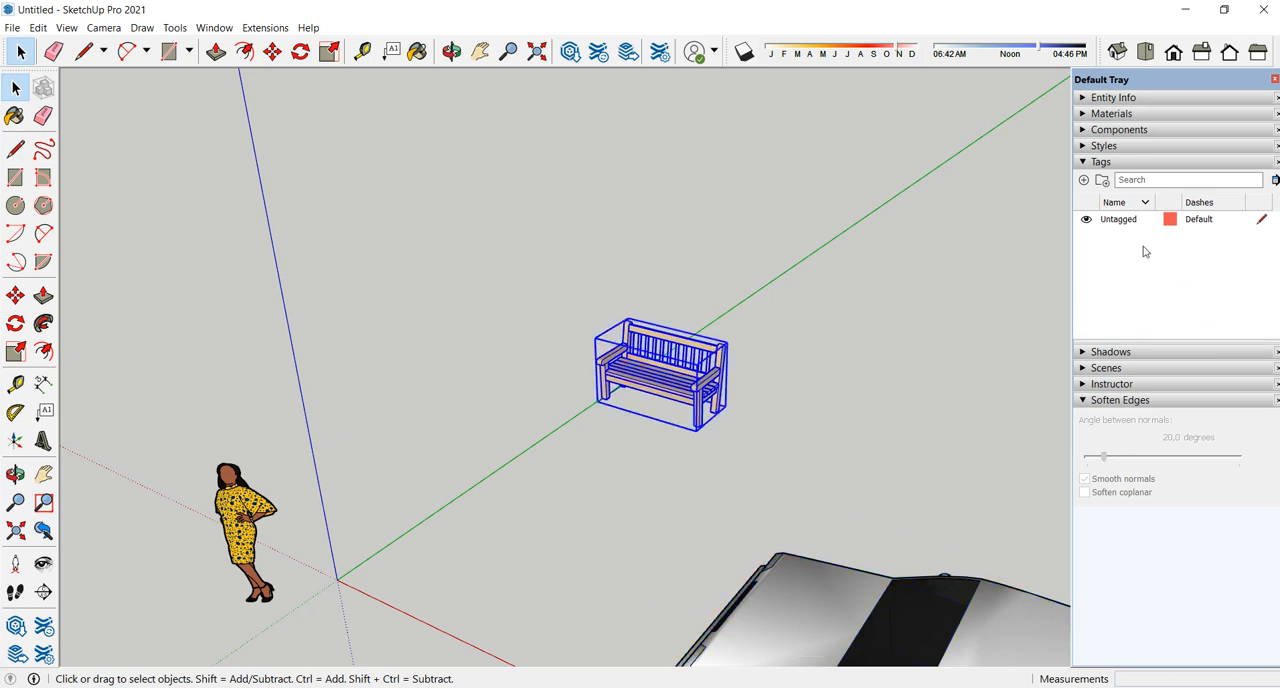
click(1084, 181)
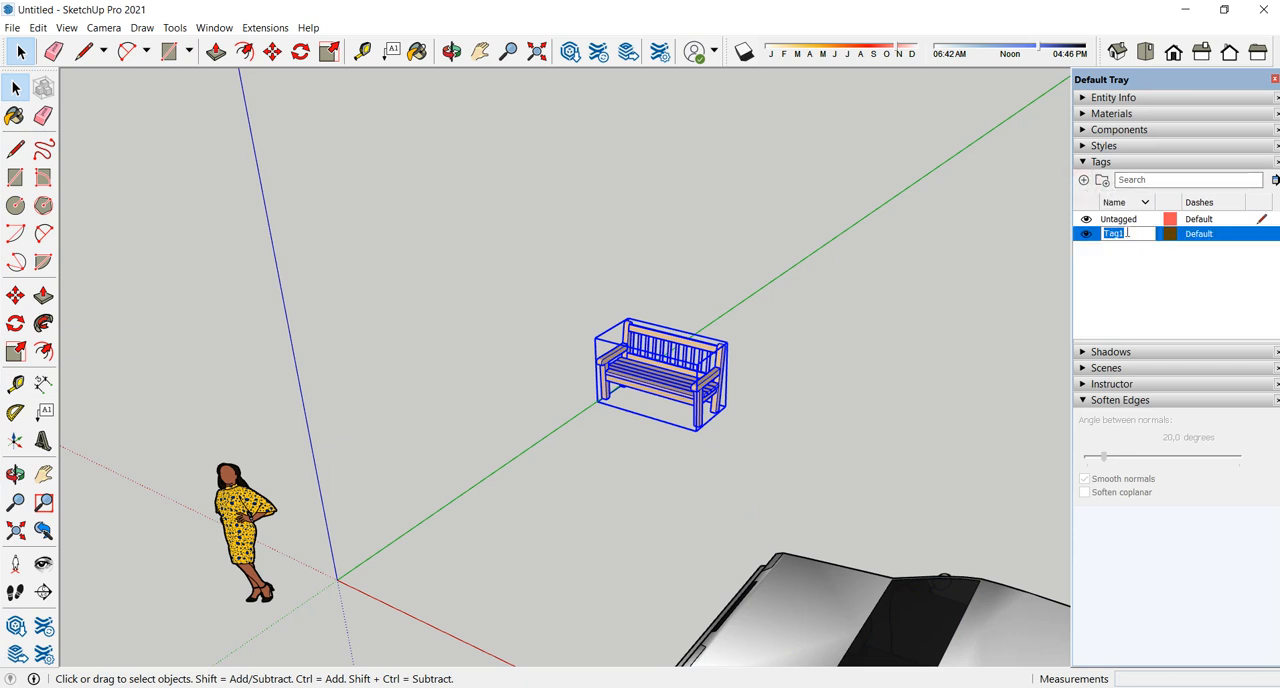
text(bench)
click(1137, 268)
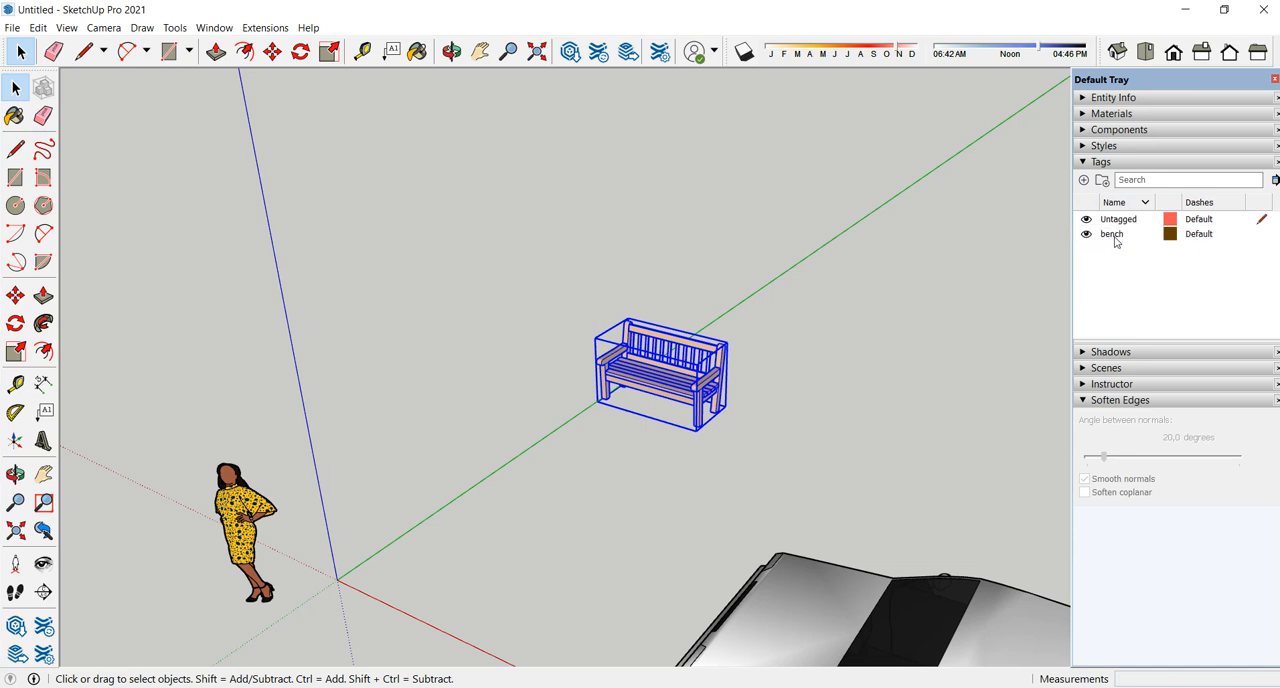
- Assign the bench tag to the bench component in Entity Info and clear the selection
click(1130, 98)
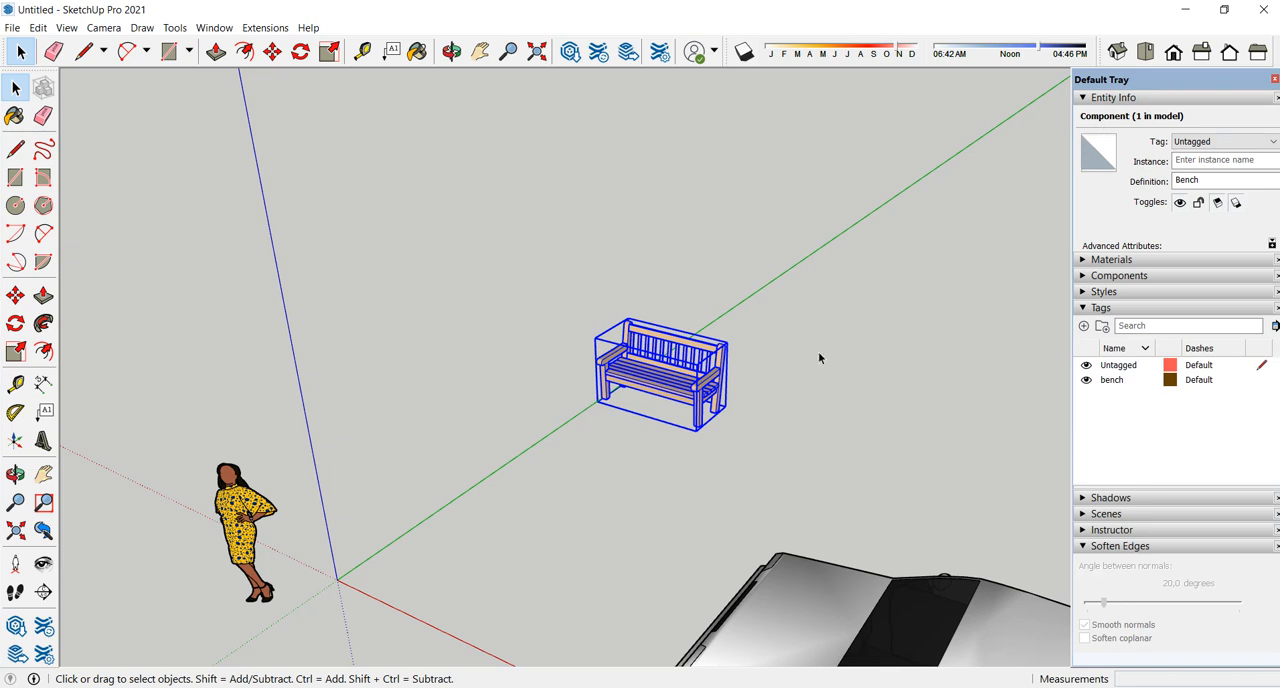
click(1220, 141)
click(1216, 170)
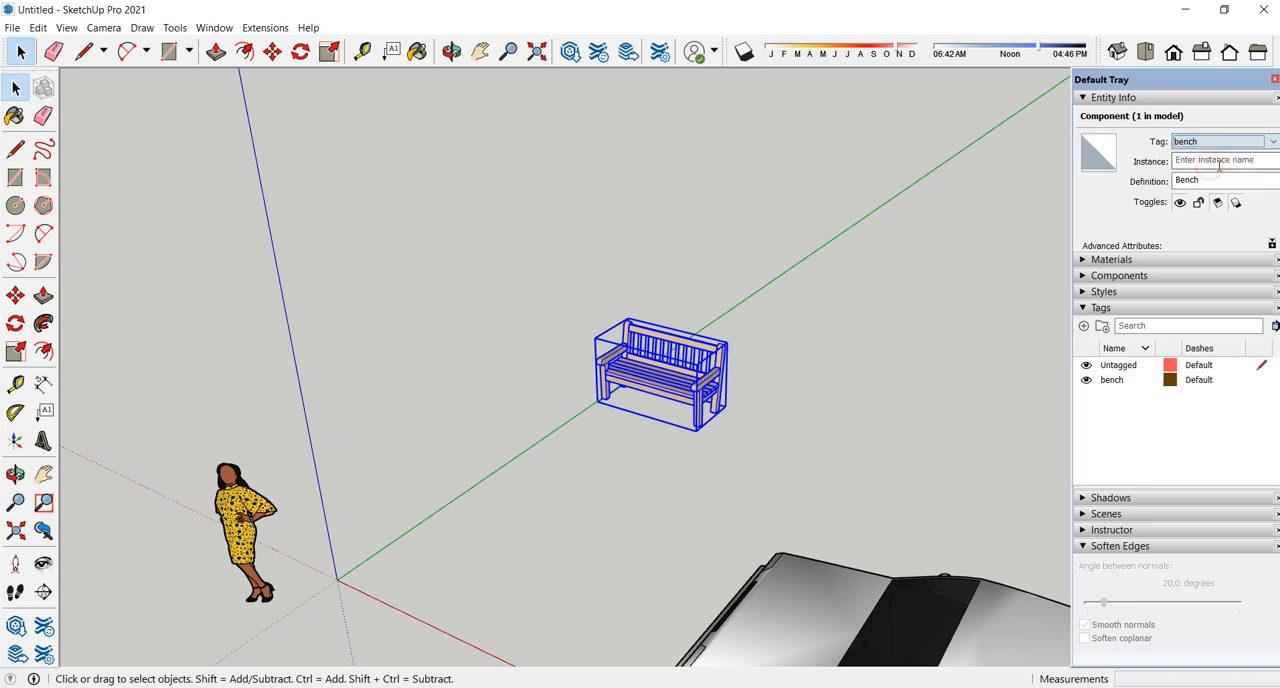
click(1116, 421)
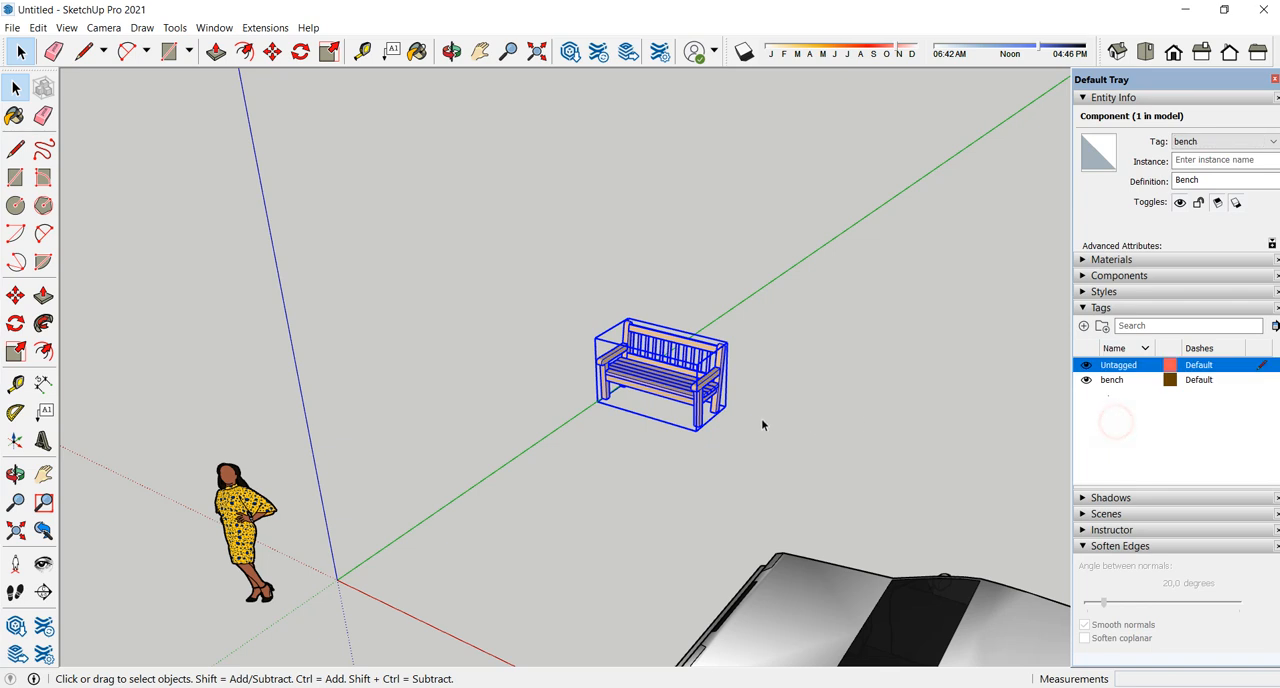
scroll(697, 437, up, 2)
scroll(697, 437, down, 1)
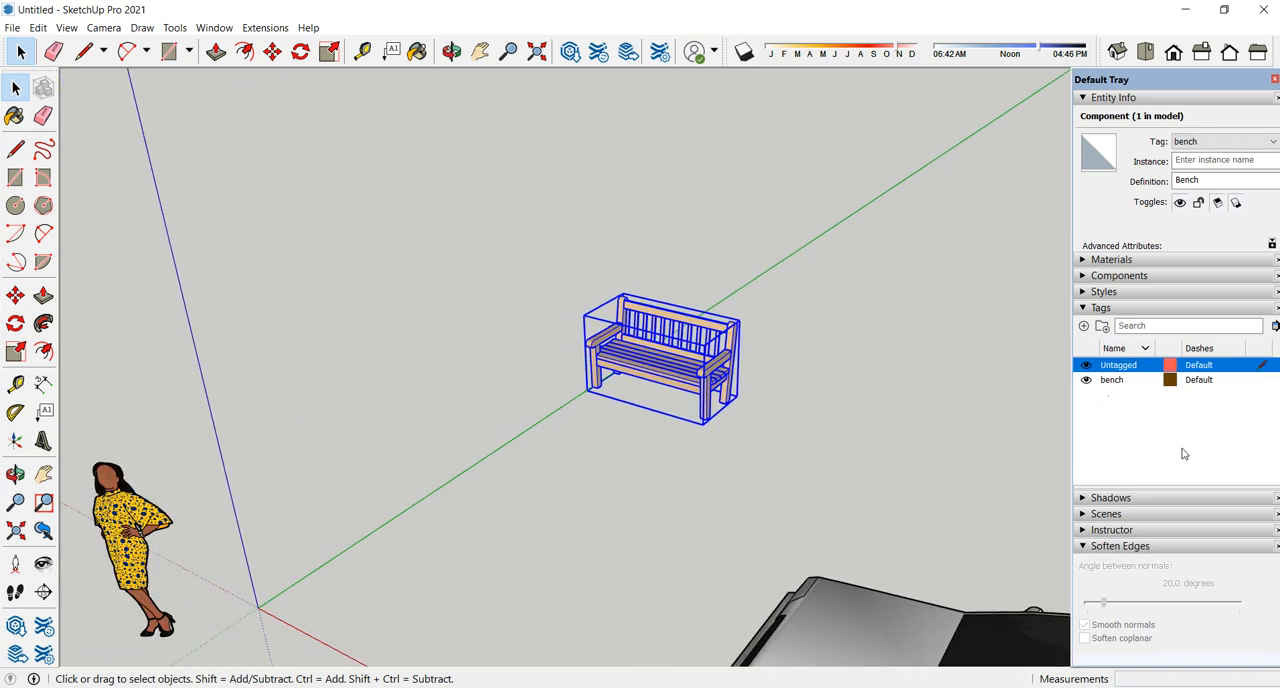
click(1149, 438)
scroll(828, 375, down, 1)
click(826, 360)
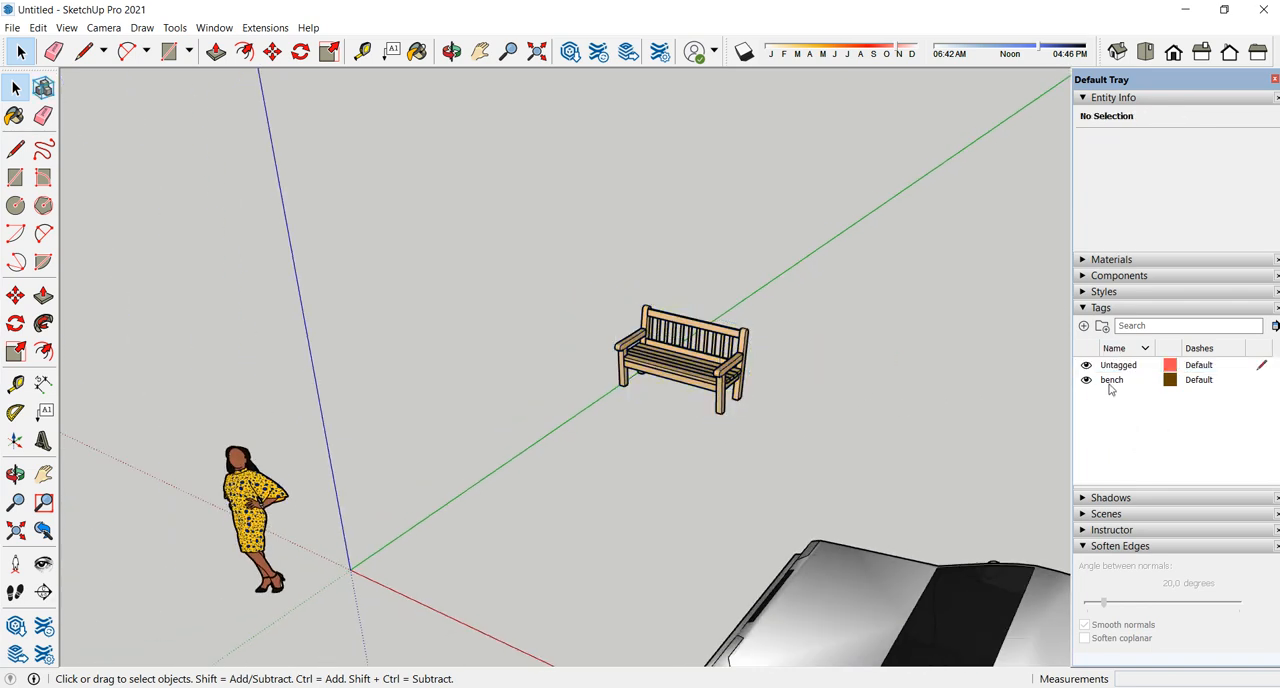
- Add a second tag named mobil and assign it to the Car Sedan component in Entity Info
middle_drag(837, 311, 880, 420)
click(1086, 326)
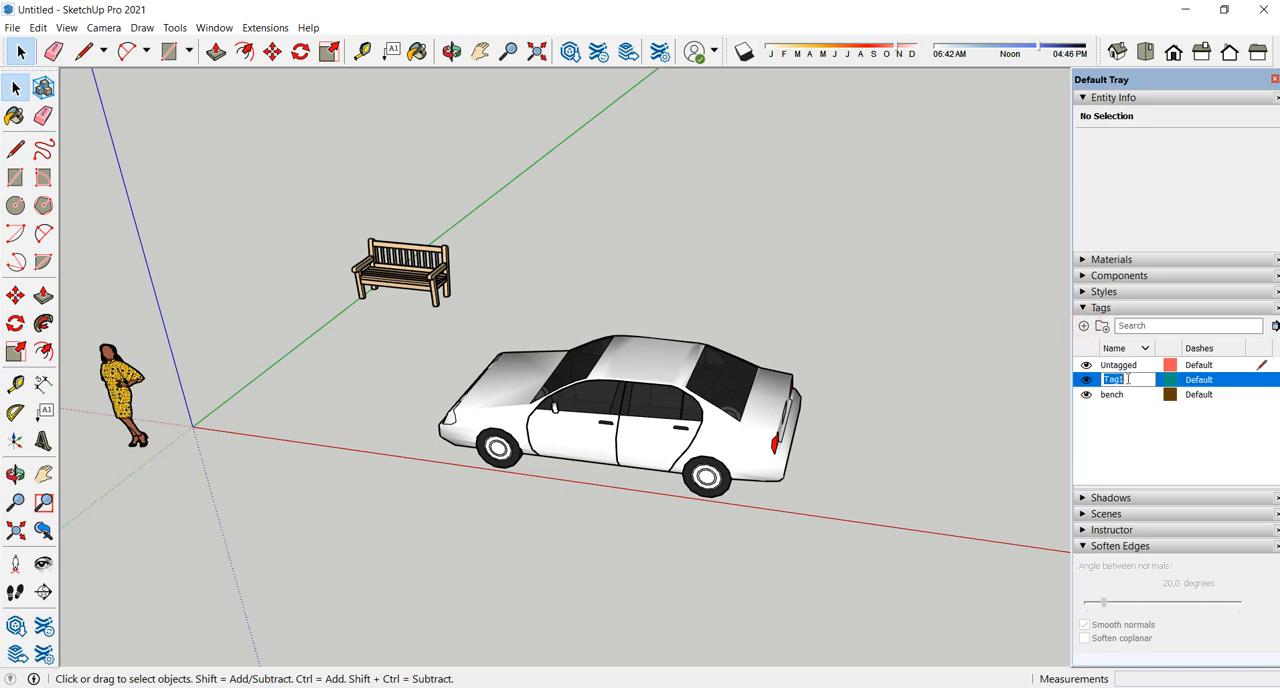
text(mobil)
click(1138, 416)
click(612, 392)
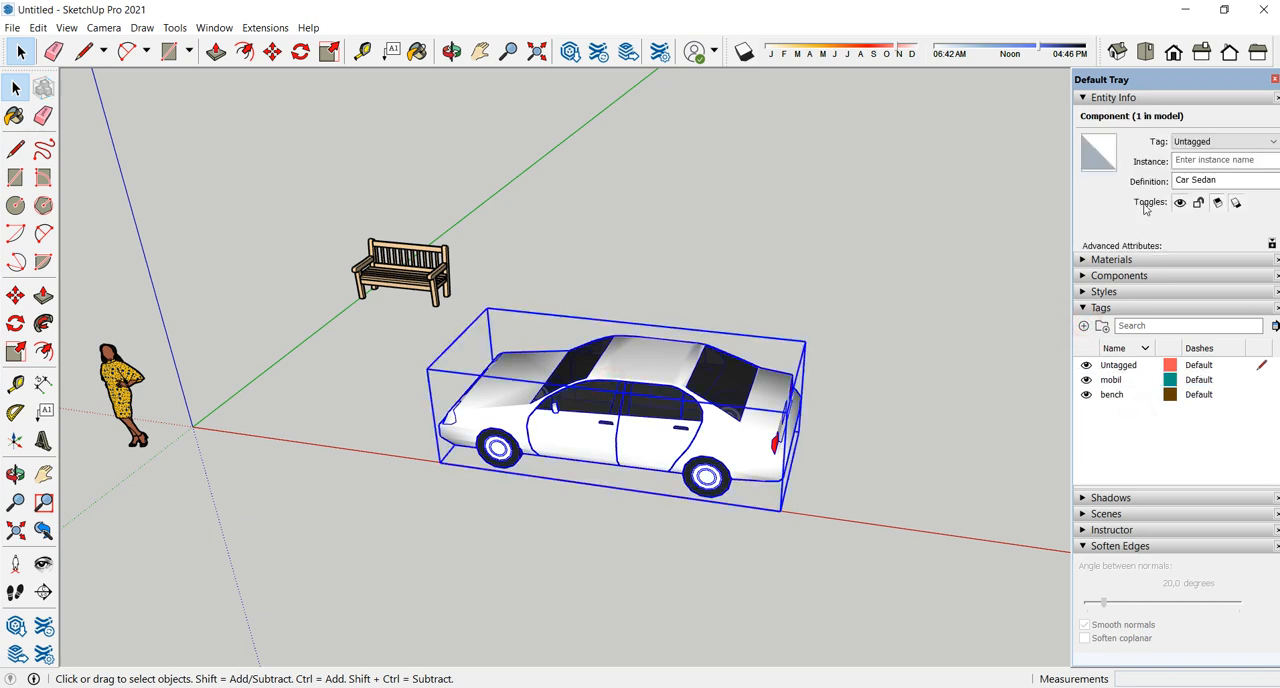
click(1276, 146)
click(1215, 167)
- Hide and show the mobil and bench tags to test the visibility of the sedan and the bench
click(1087, 381)
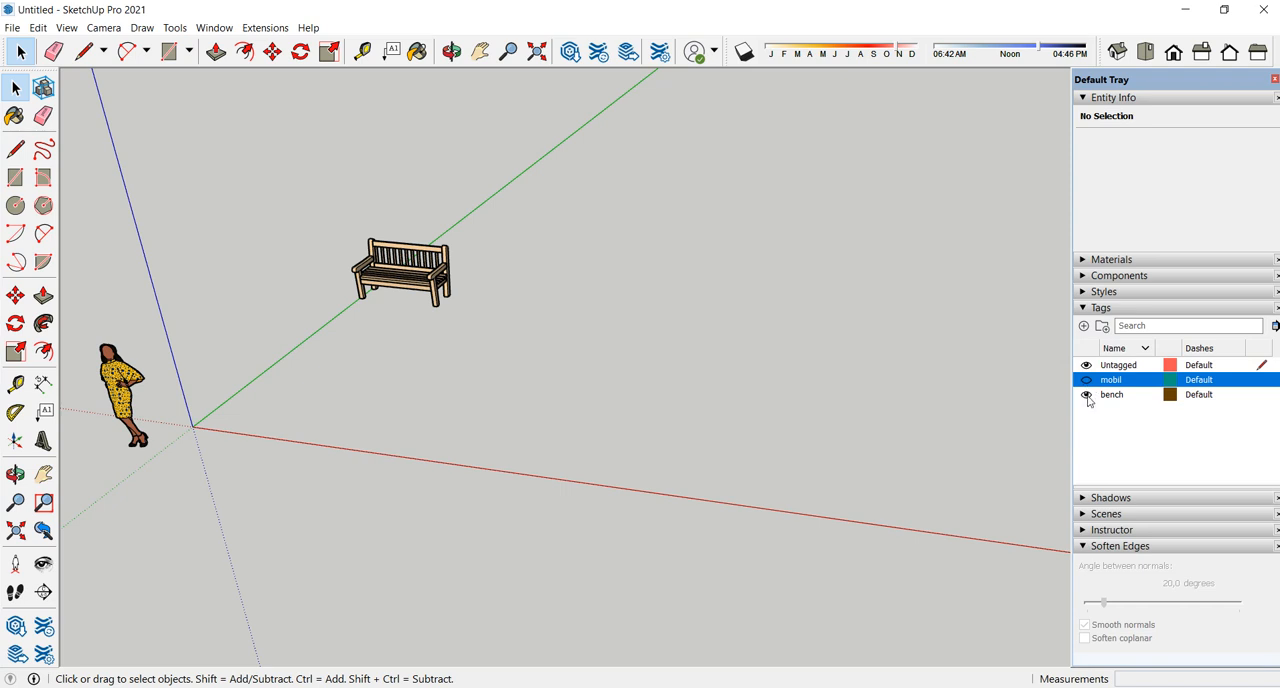
click(1087, 395)
click(1087, 380)
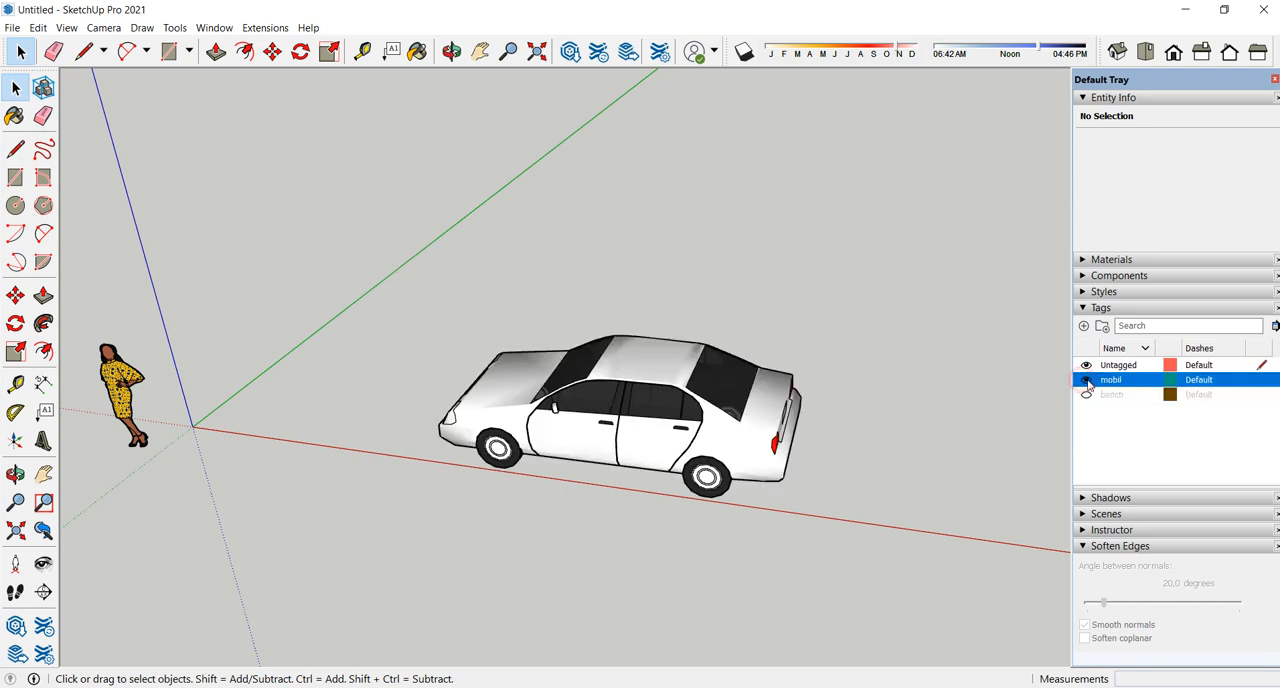
scroll(360, 313, down, 2)
shift+middle_drag(365, 315, 265, 293)
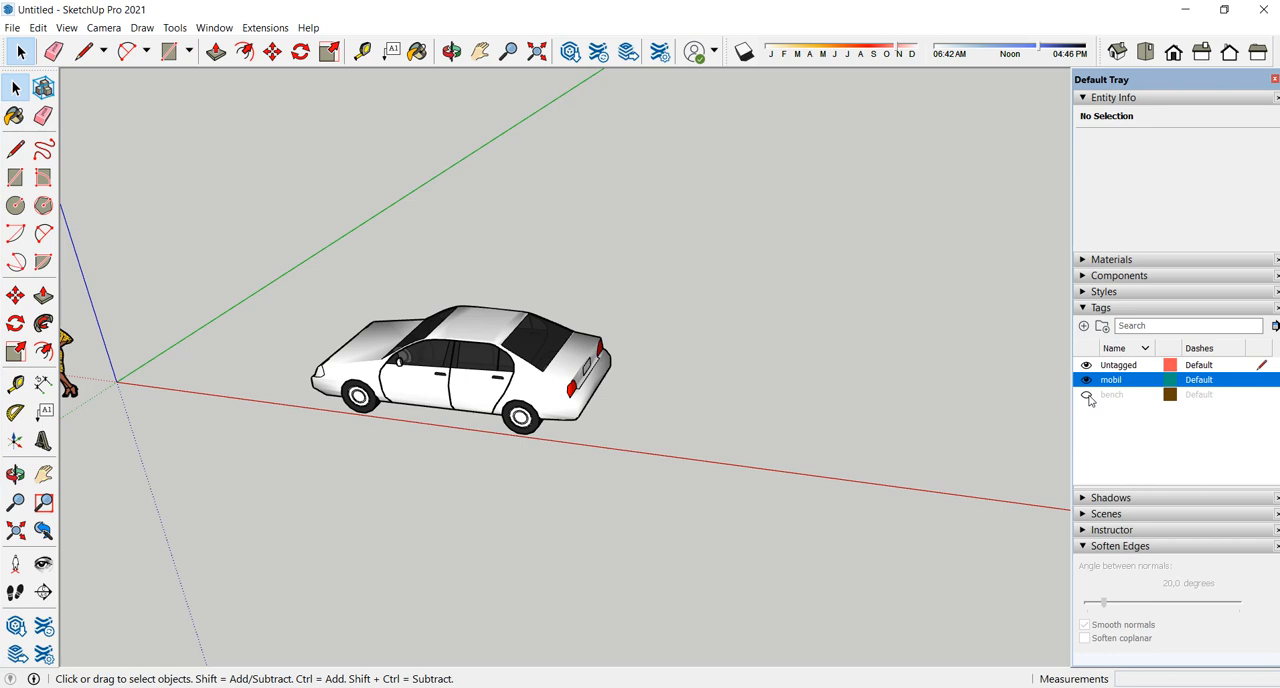
click(1087, 395)
scroll(300, 325, down, 2)
middle_drag(512, 359, 737, 314)
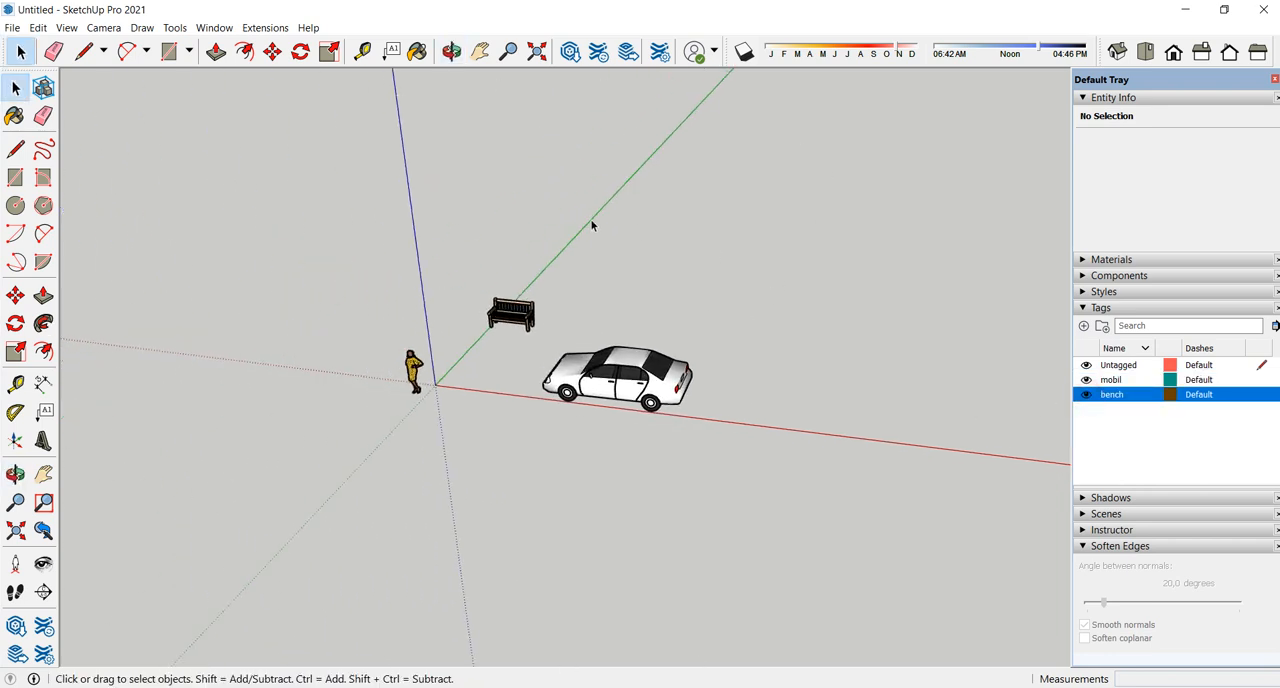
- Set the Shadows time to 13:41, the date to 12/21 and the light to 74, with the other tray sections collapsed
click(1104, 307)
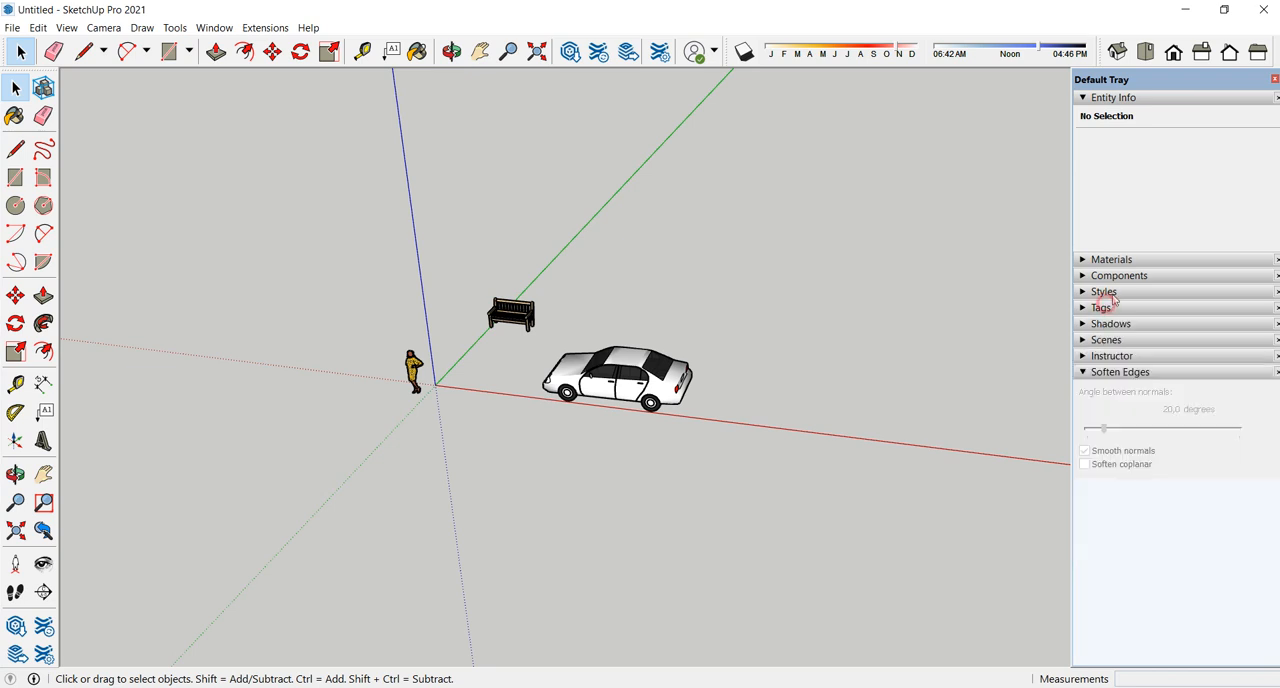
click(1110, 97)
click(1111, 178)
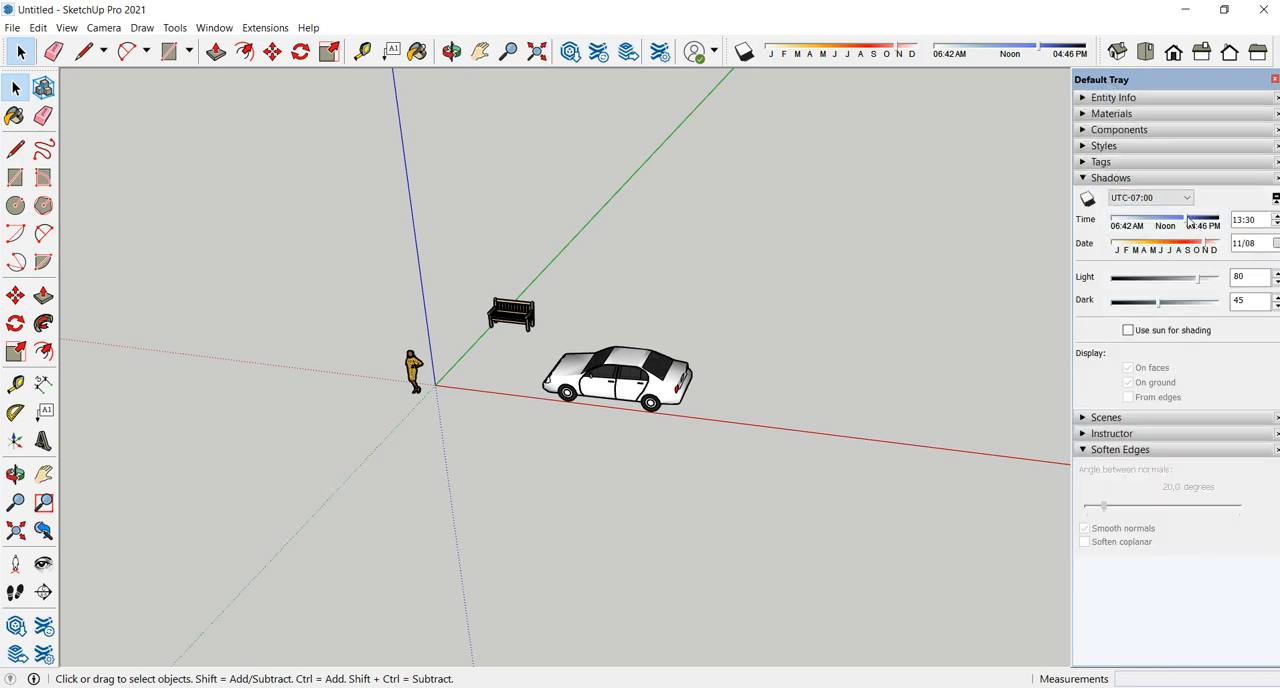
drag(1188, 221, 1194, 292)
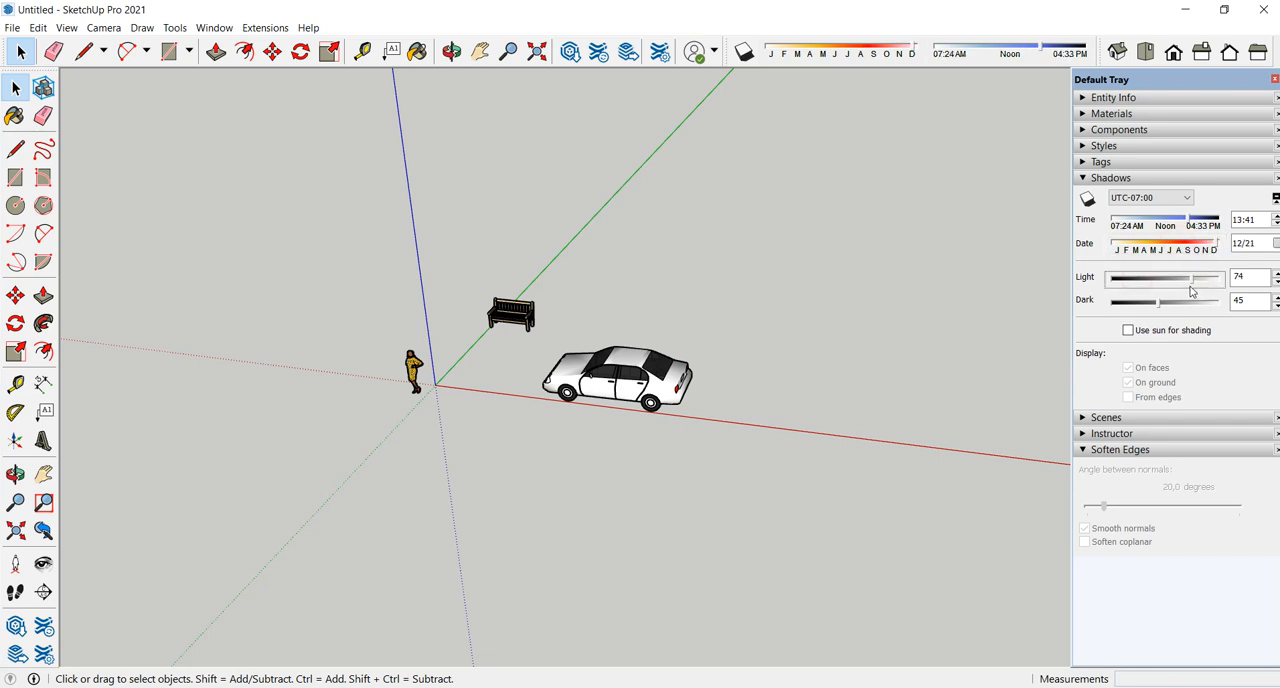
scroll(690, 321, up, 5)
middle_drag(700, 330, 1035, 368)
click(1112, 178)
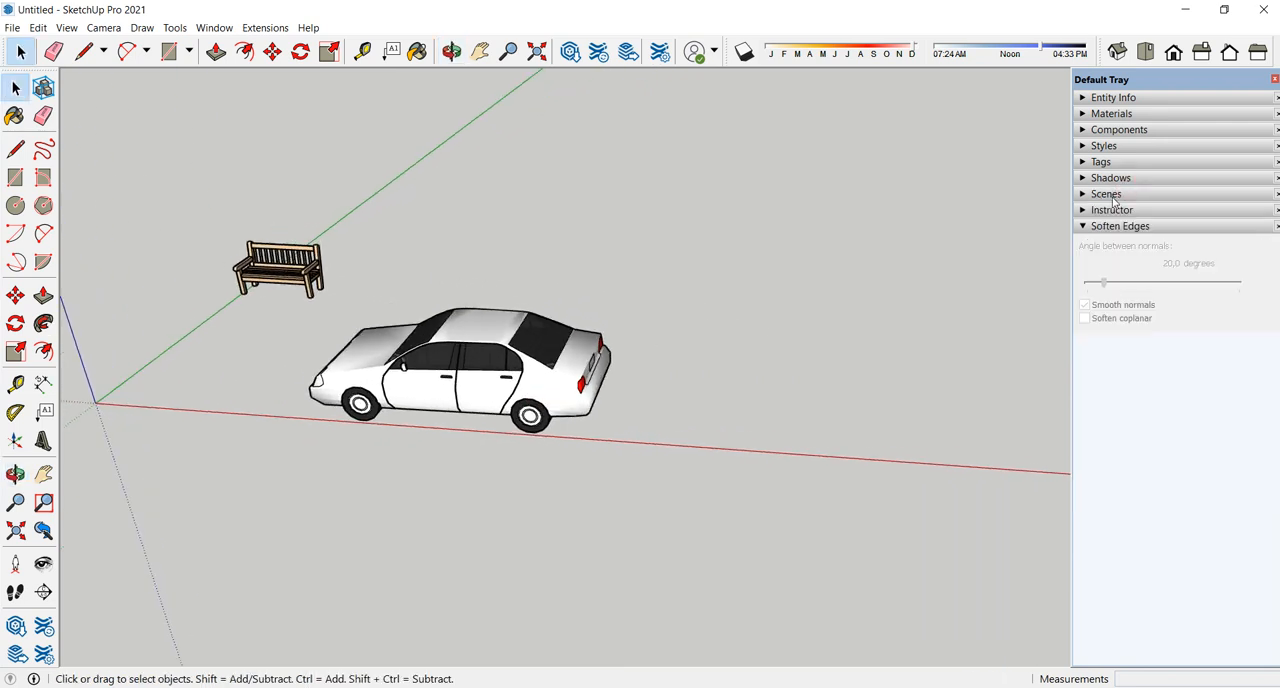
- Examine the Scenes options and the Instructor's Select Tool help, and collapse both sections along with Soften Edges
click(1106, 194)
click(1115, 194)
click(1118, 196)
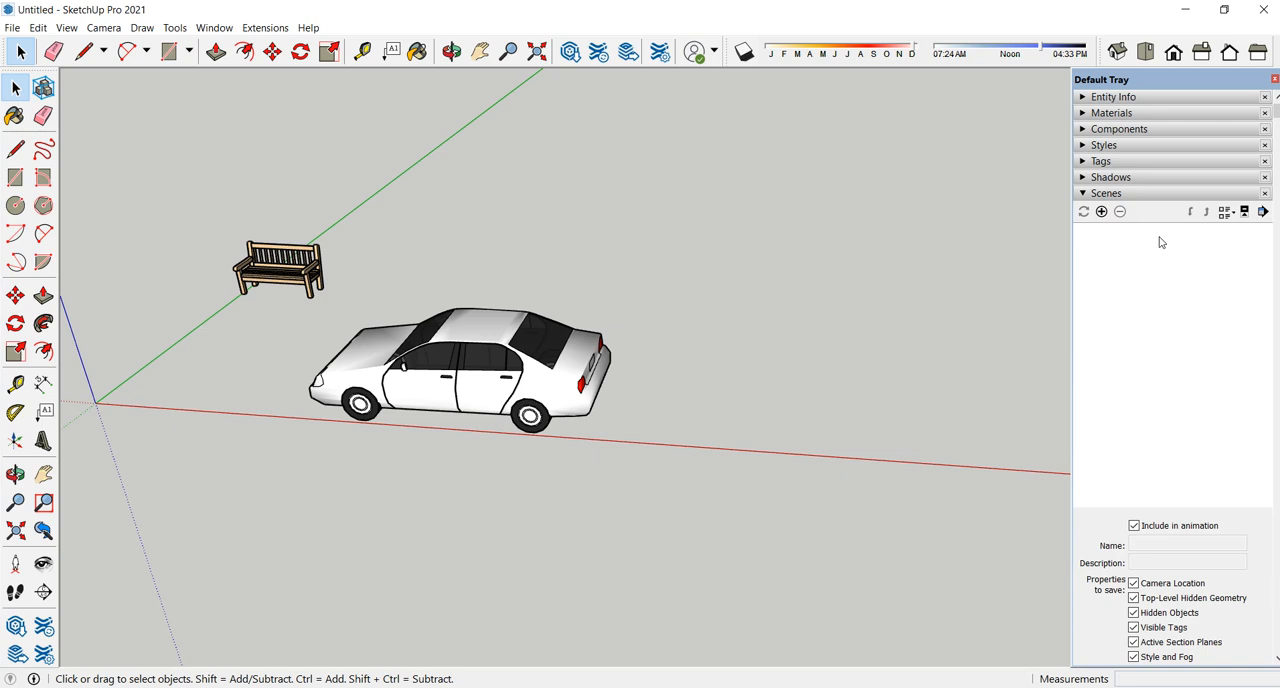
click(1120, 196)
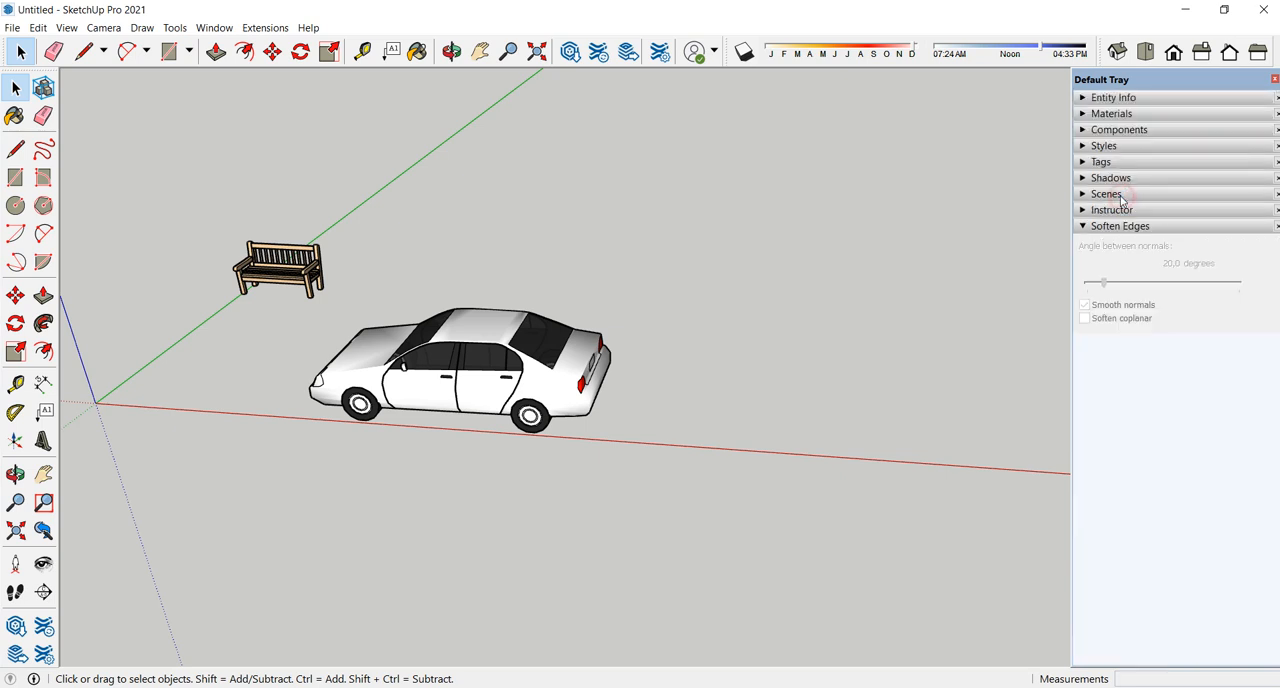
click(1112, 210)
click(1112, 210)
click(1112, 210)
scroll(1180, 402, down, 2)
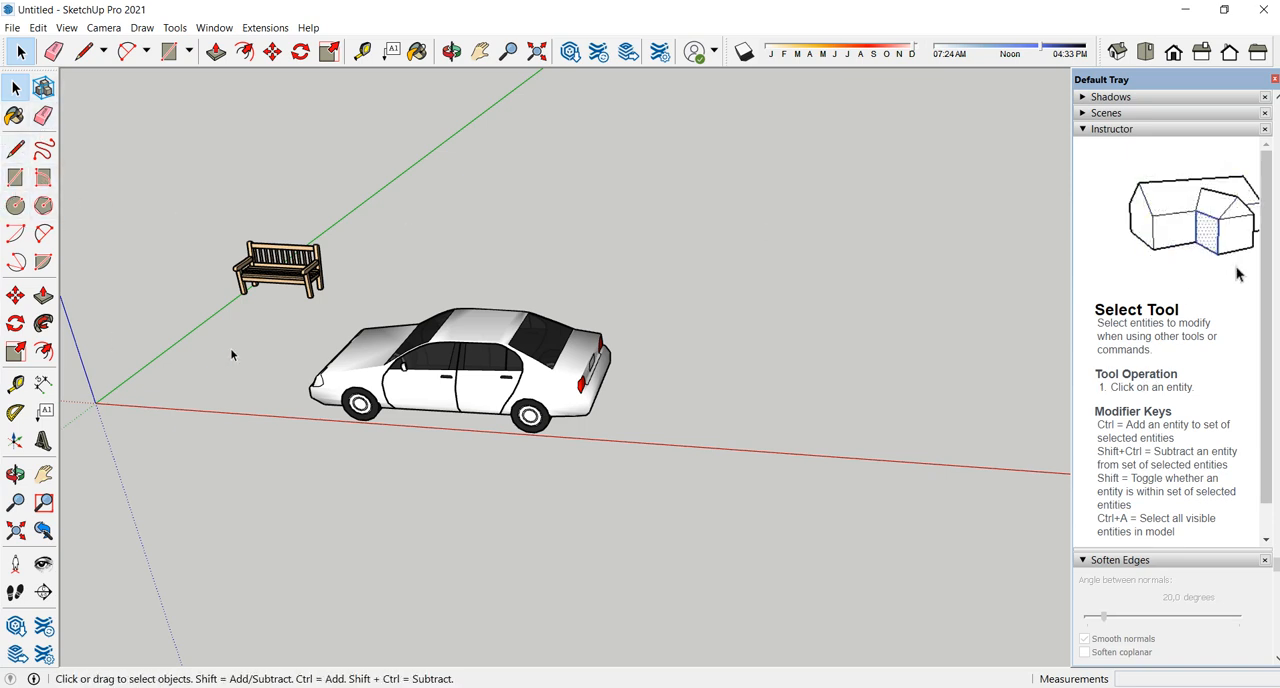
click(1108, 129)
click(1117, 226)
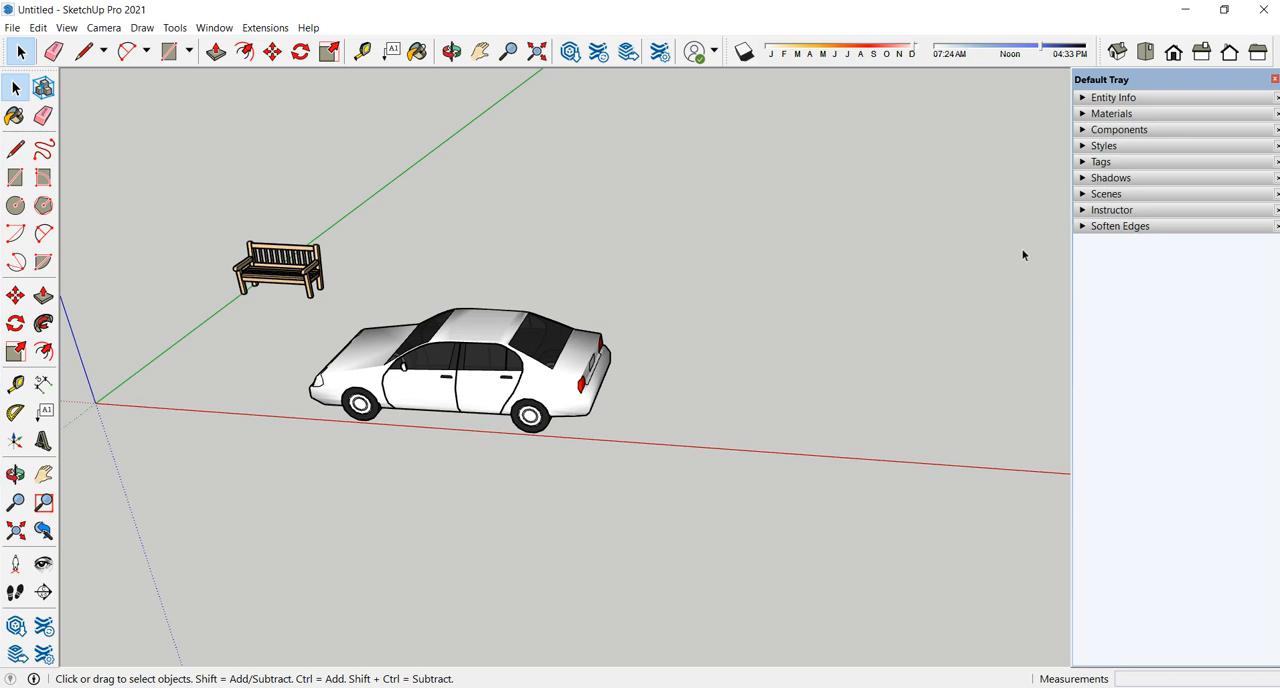
- Delete the sedan and the bench from the model, keeping only the scale figure
scroll(470, 463, down, 3)
middle_drag(520, 471, 600, 372)
click(600, 375)
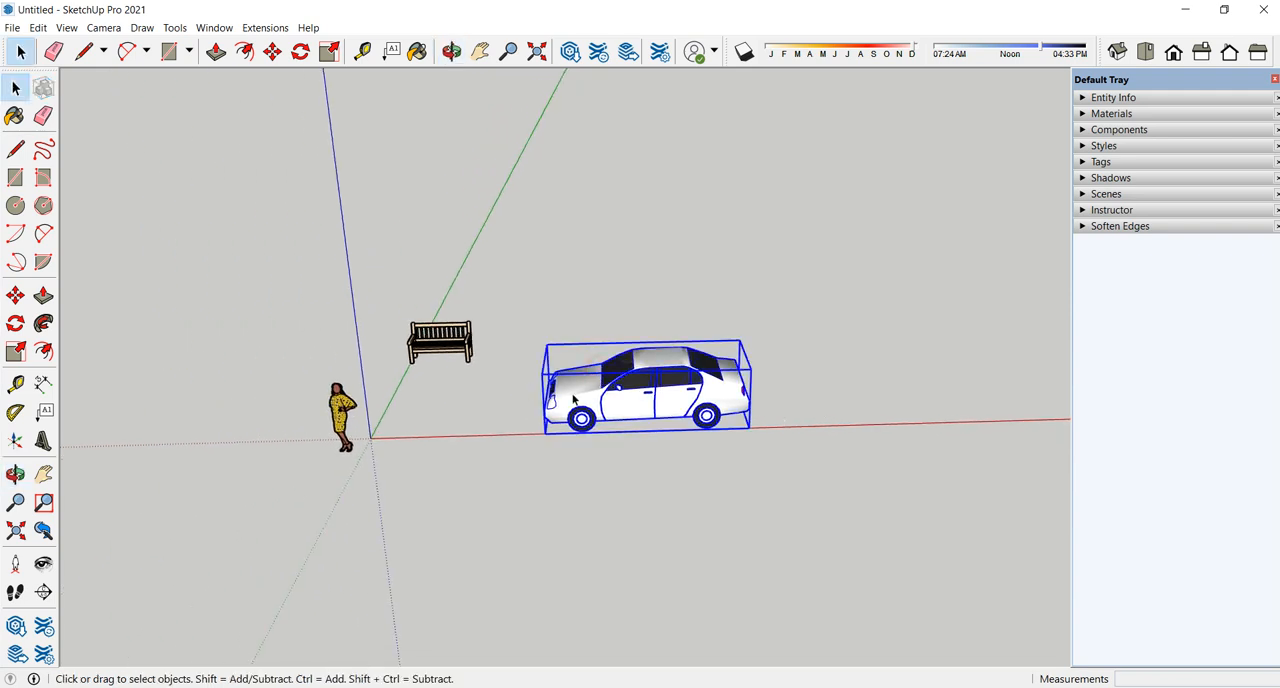
key(Delete)
click(453, 347)
key(Delete)
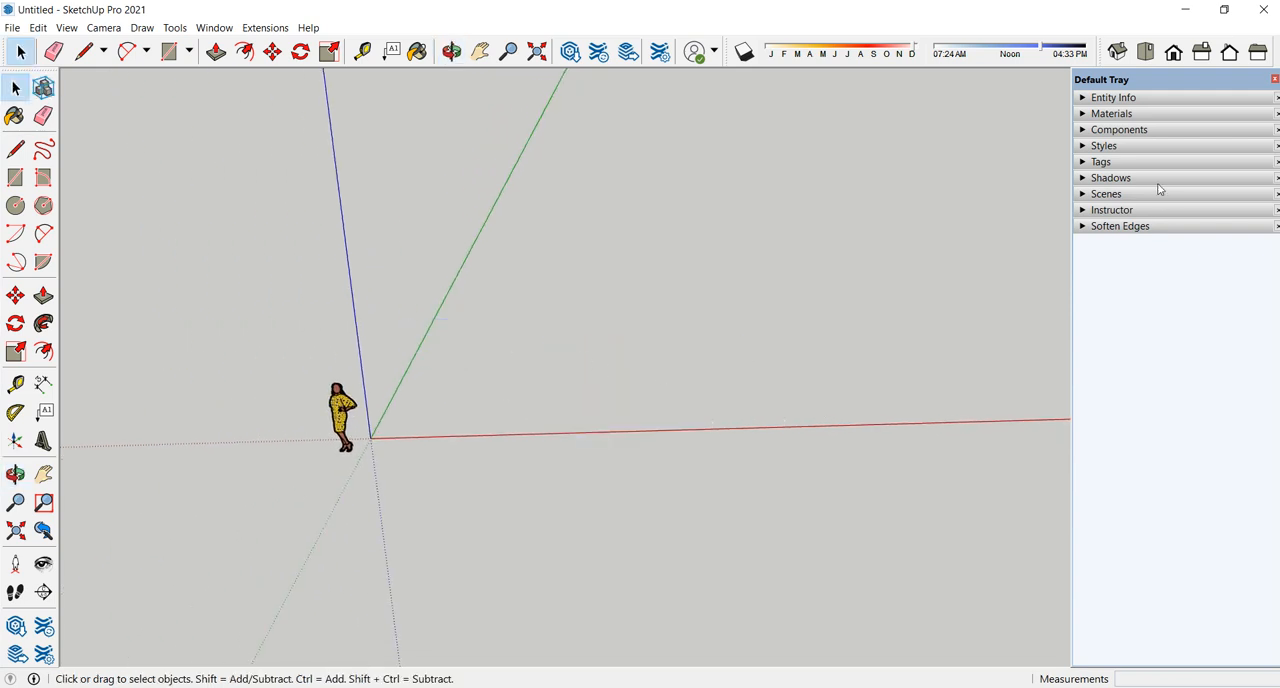
- Expand the Components section and search 3D Warehouse for "kamar tidur"
click(1125, 146)
click(1126, 146)
click(1121, 130)
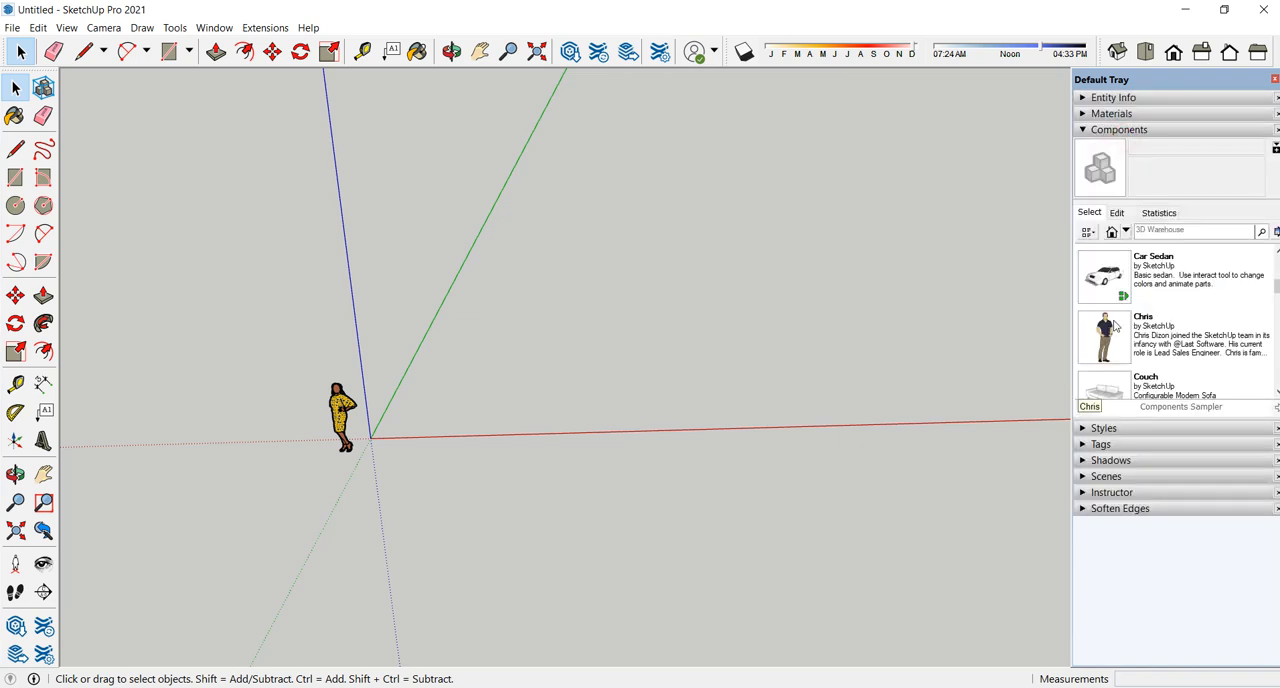
middle_drag(703, 407, 670, 300)
click(1176, 231)
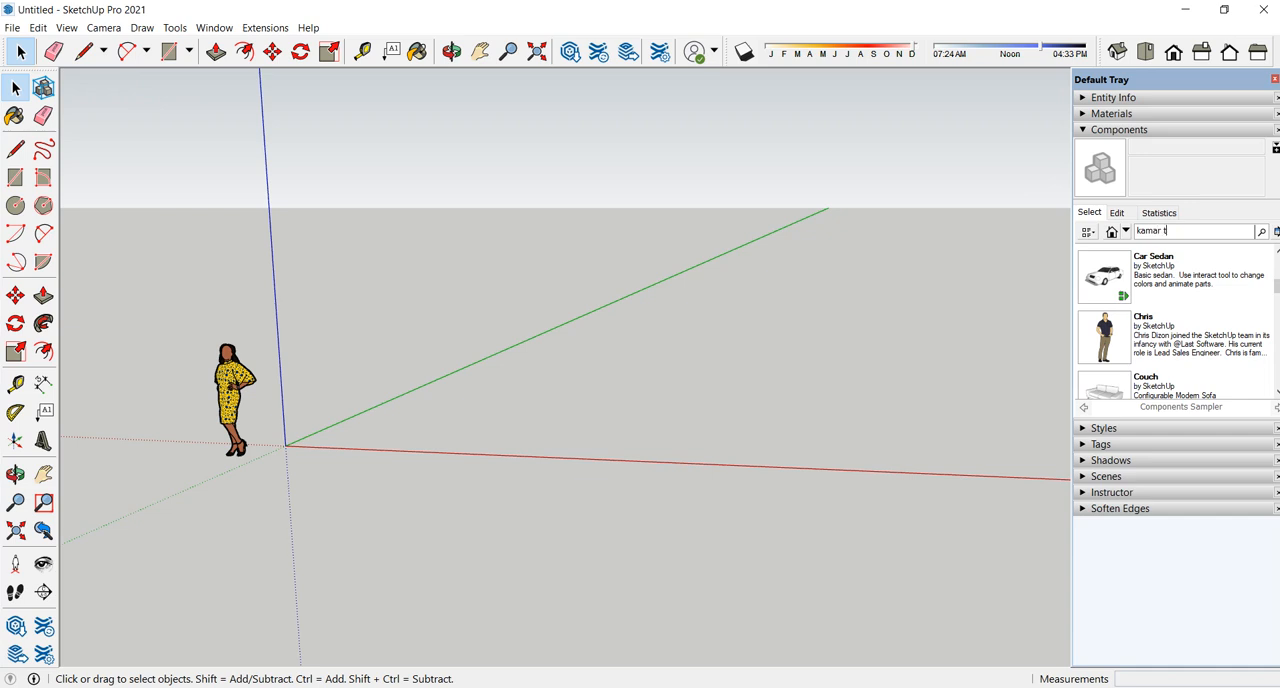
key(Return)
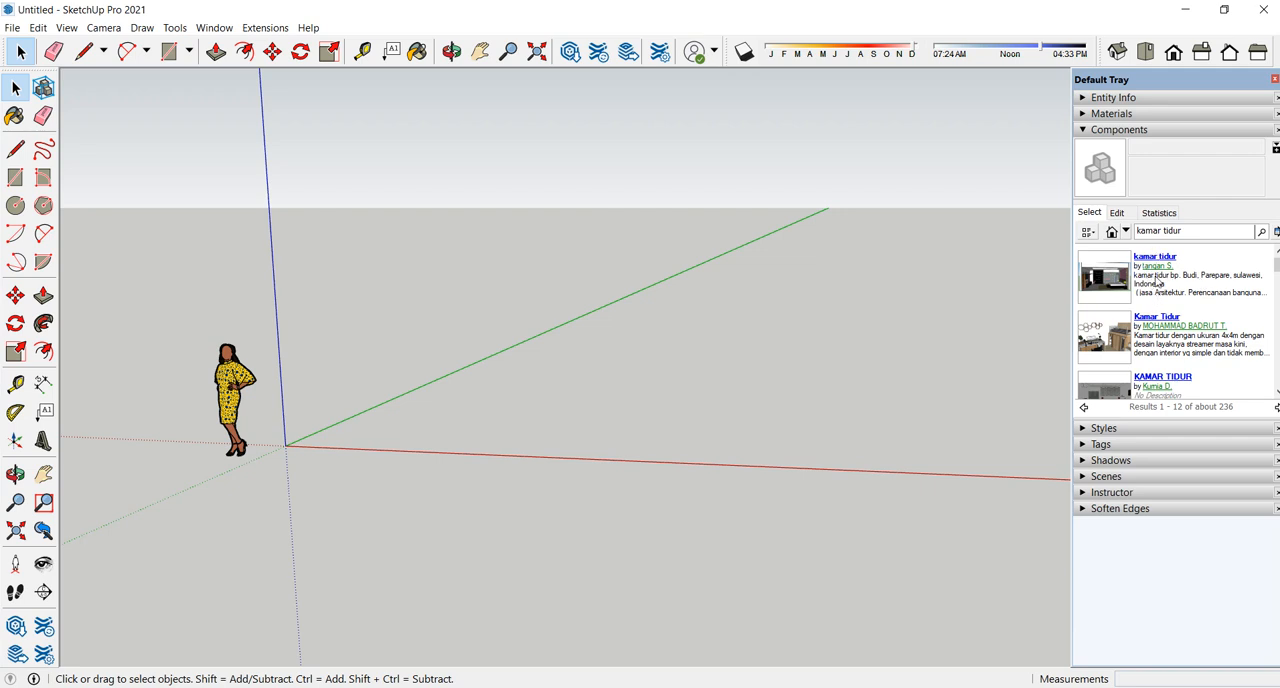
- Download the "kamar tidur" model with floor, table, bed and TV directly into the SketchUp model and place it at the origin
scroll(1143, 313, down, 3)
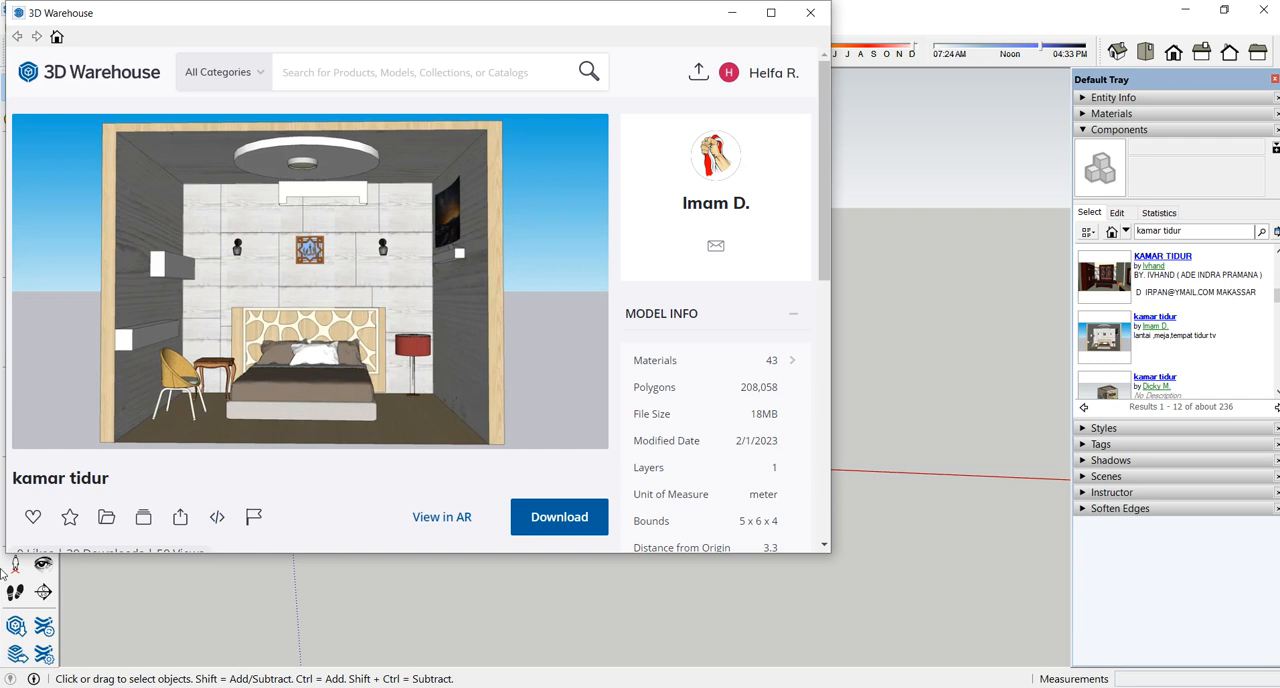
click(557, 530)
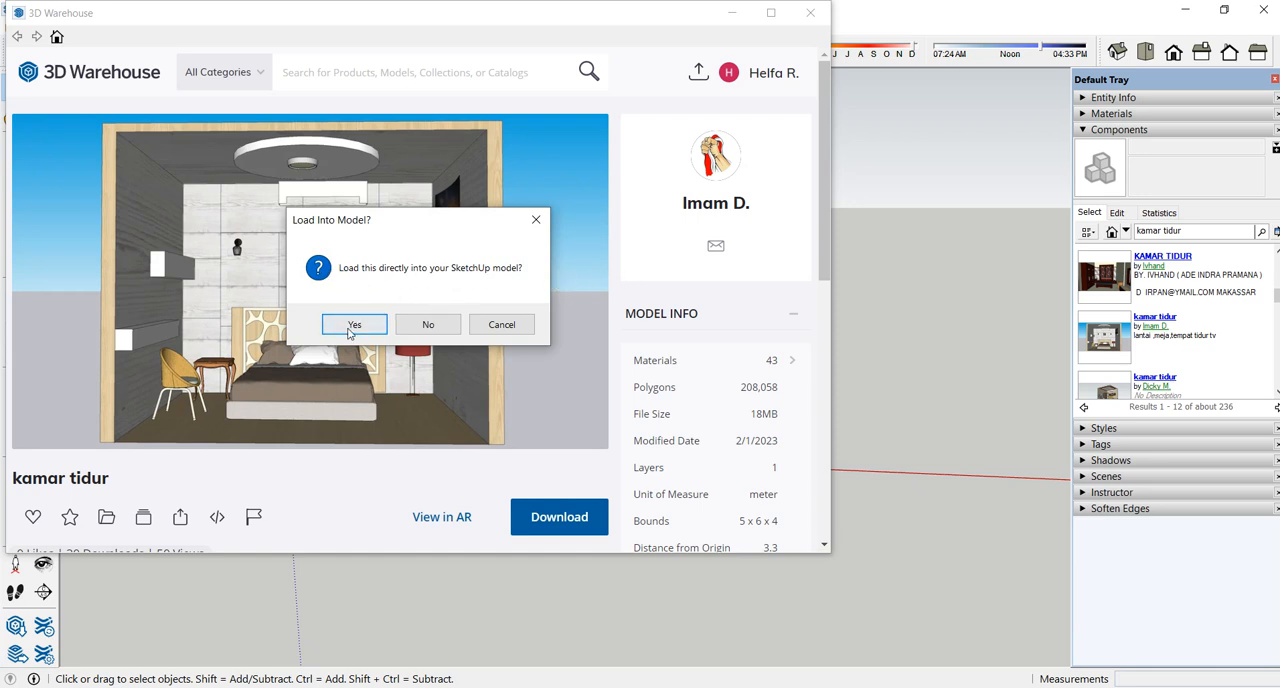
click(350, 328)
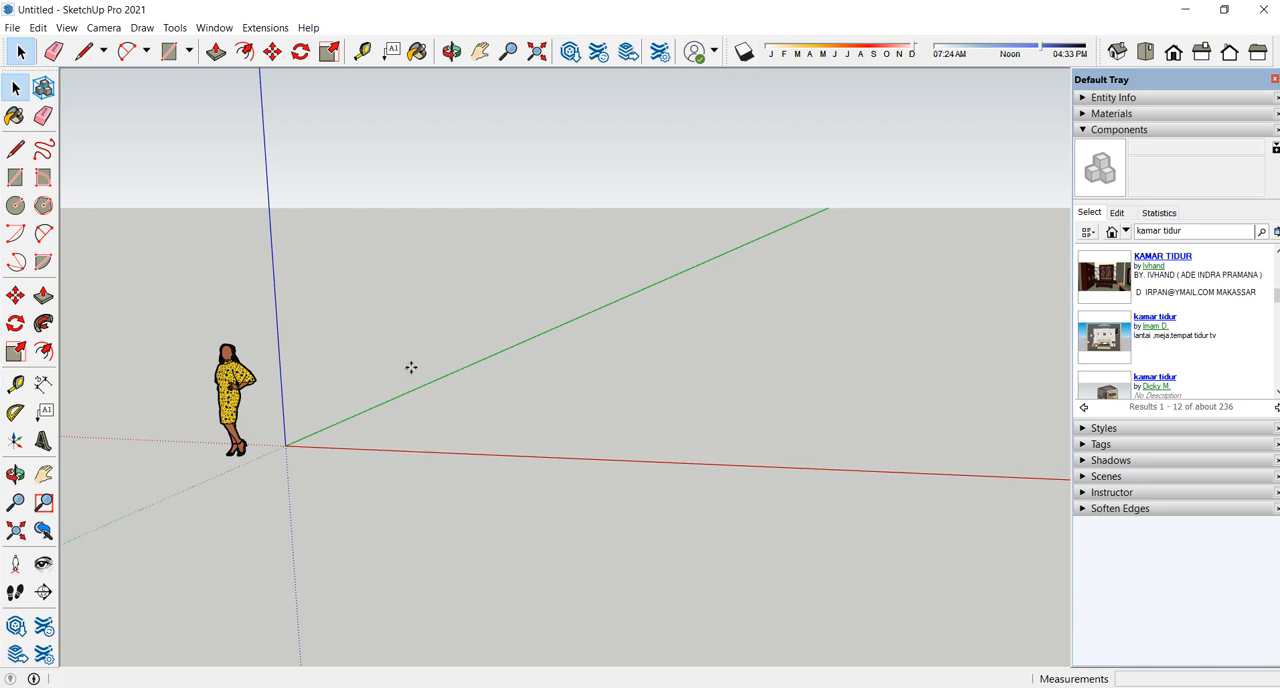
scroll(464, 375, down, 1)
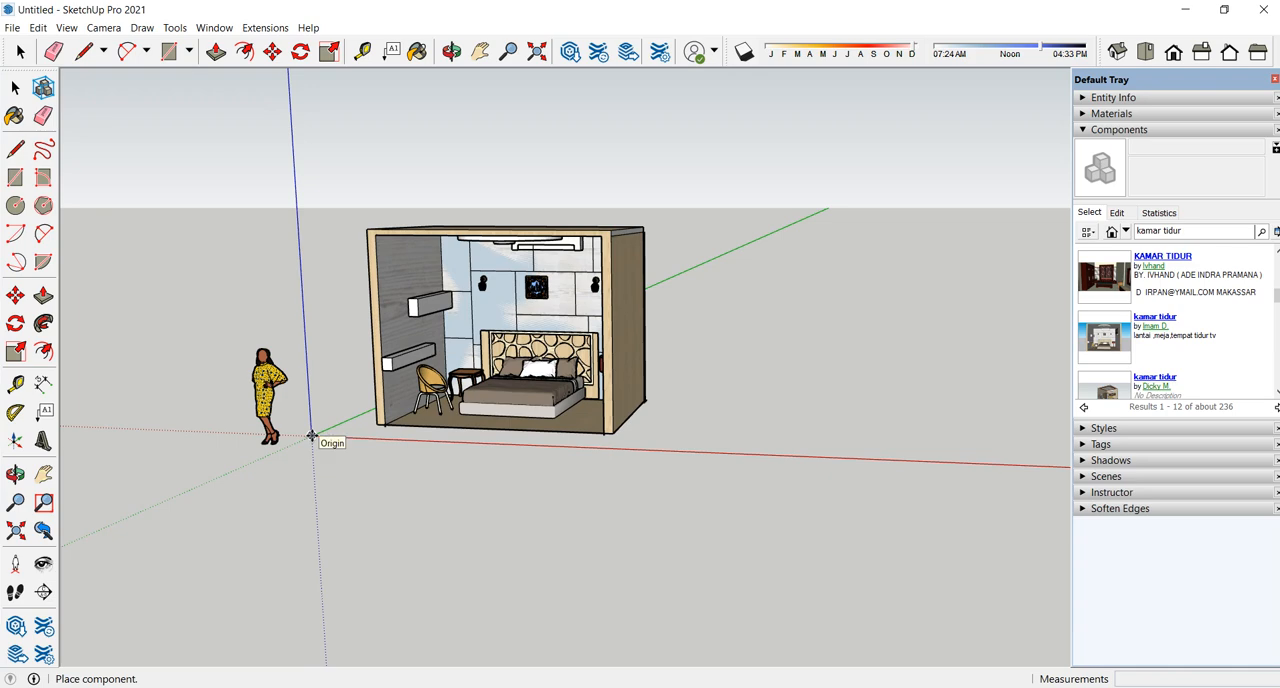
click(312, 436)
middle_drag(420, 440, 580, 485)
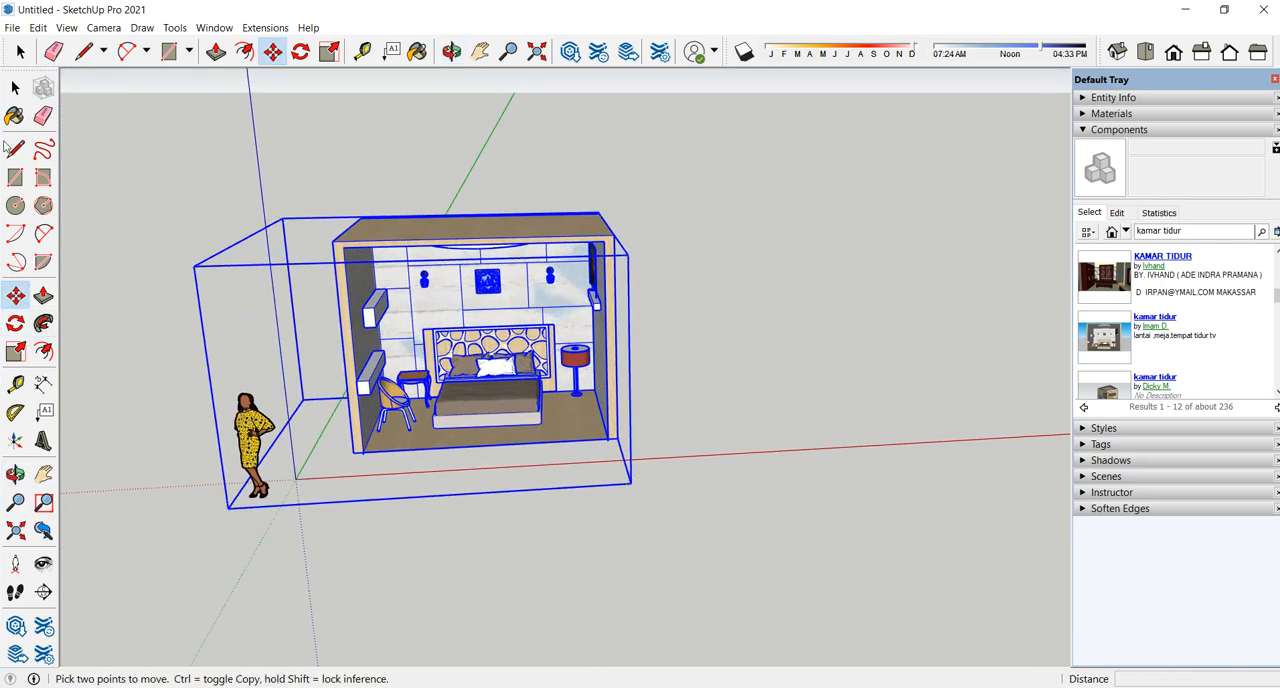
- Try to delete the scale figure beside the bedroom
click(15, 87)
click(157, 414)
click(252, 440)
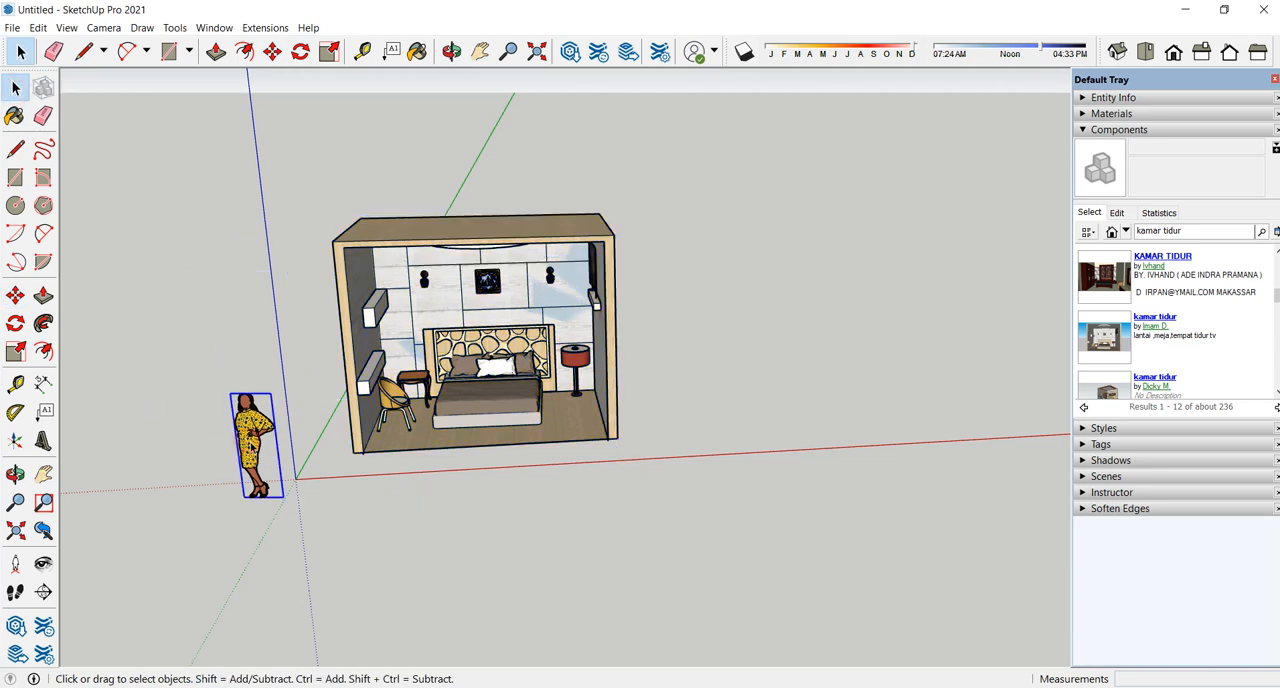
key(Delete)
mouse_move(410, 407)
middle_down()
mouse_move(409, 330)
mouse_move(549, 340)
mouse_move(309, 394)
mouse_move(567, 407)
mouse_move(472, 388)
middle_up()
click(443, 687)
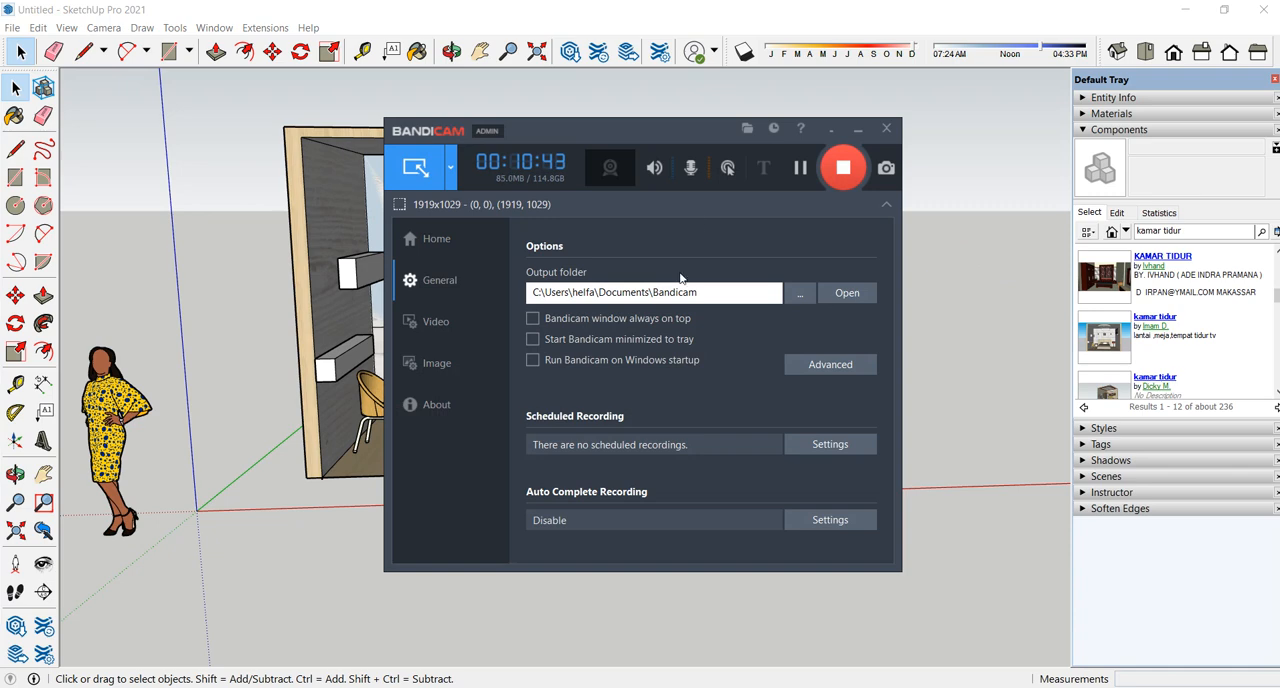
click(857, 129)
- Examine the bedroom interior and its furniture up close and from a distance
scroll(548, 420, down, 1)
scroll(550, 415, up, 3)
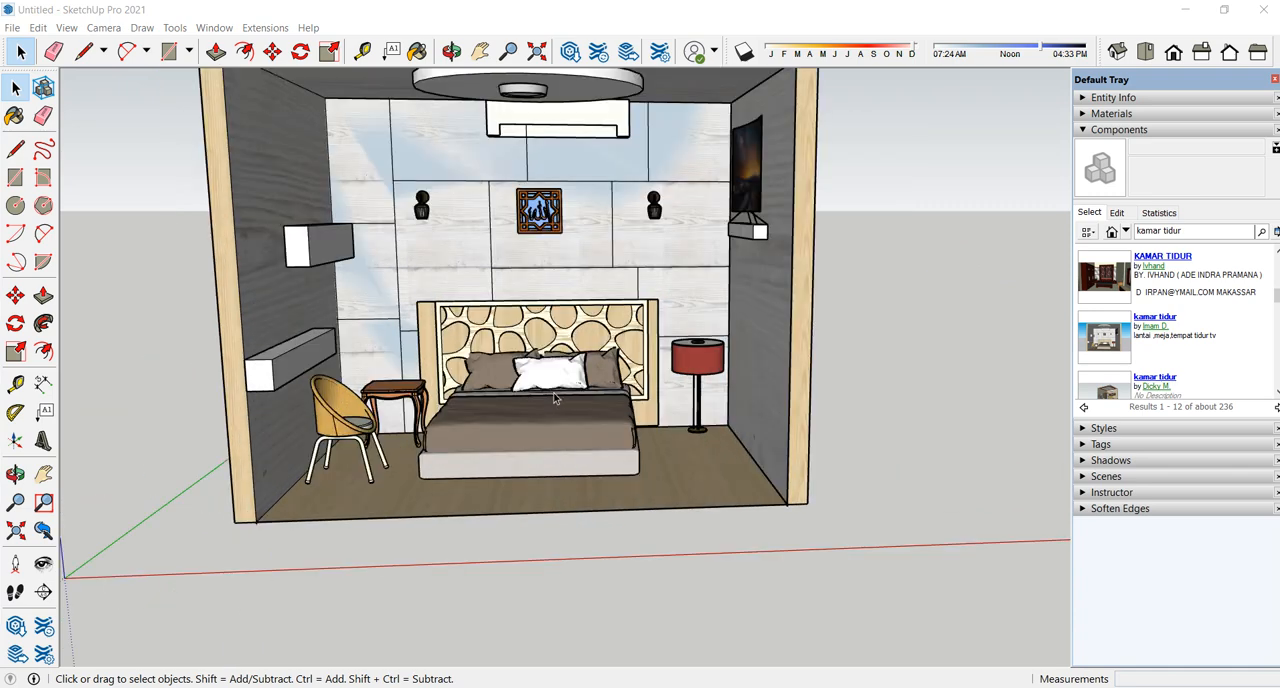
scroll(555, 402, down, 1)
scroll(558, 417, down, 3)
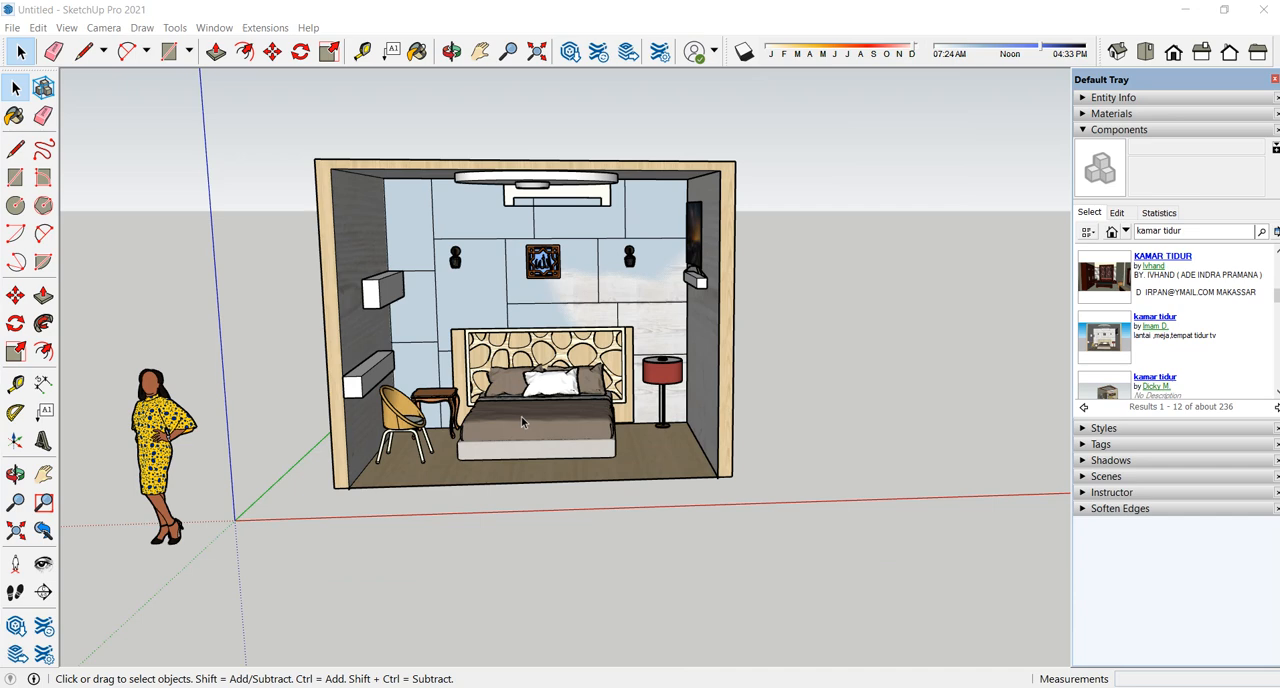
scroll(543, 408, up, 3)
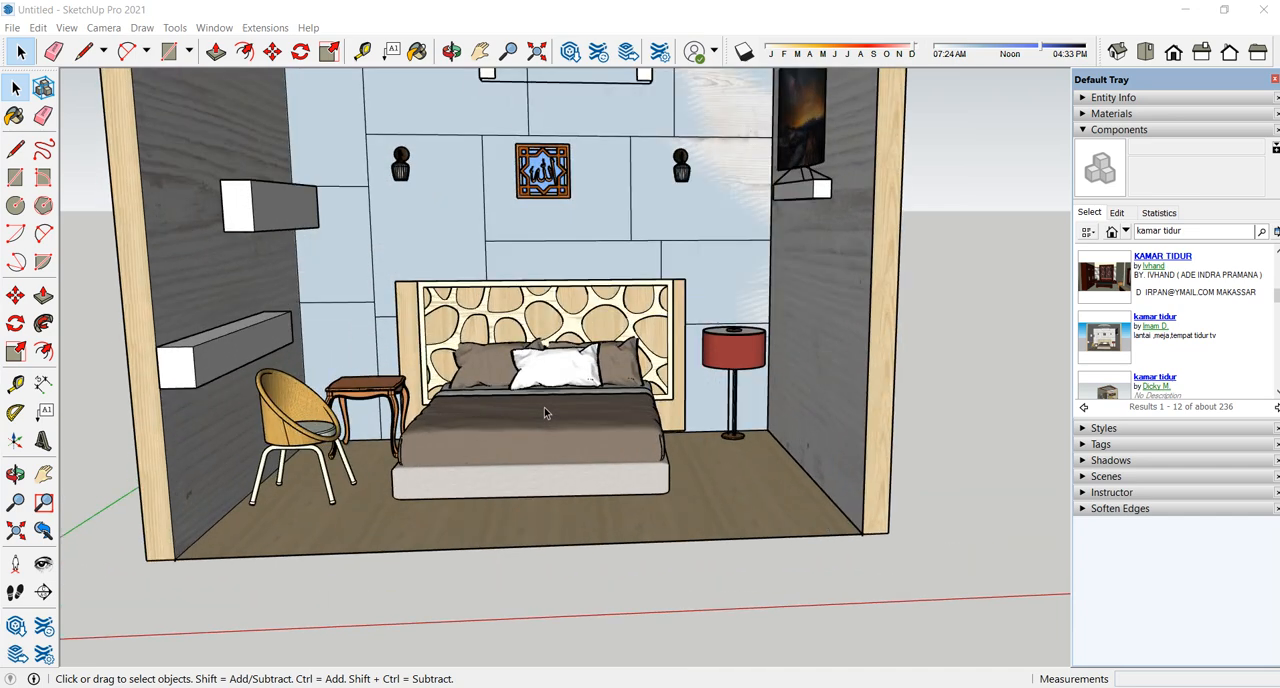
scroll(544, 407, down, 2)
scroll(544, 407, down, 2)
mouse_move(545, 409)
middle_down()
mouse_move(552, 423)
mouse_move(395, 404)
mouse_move(723, 437)
mouse_move(482, 447)
mouse_move(593, 440)
middle_up()
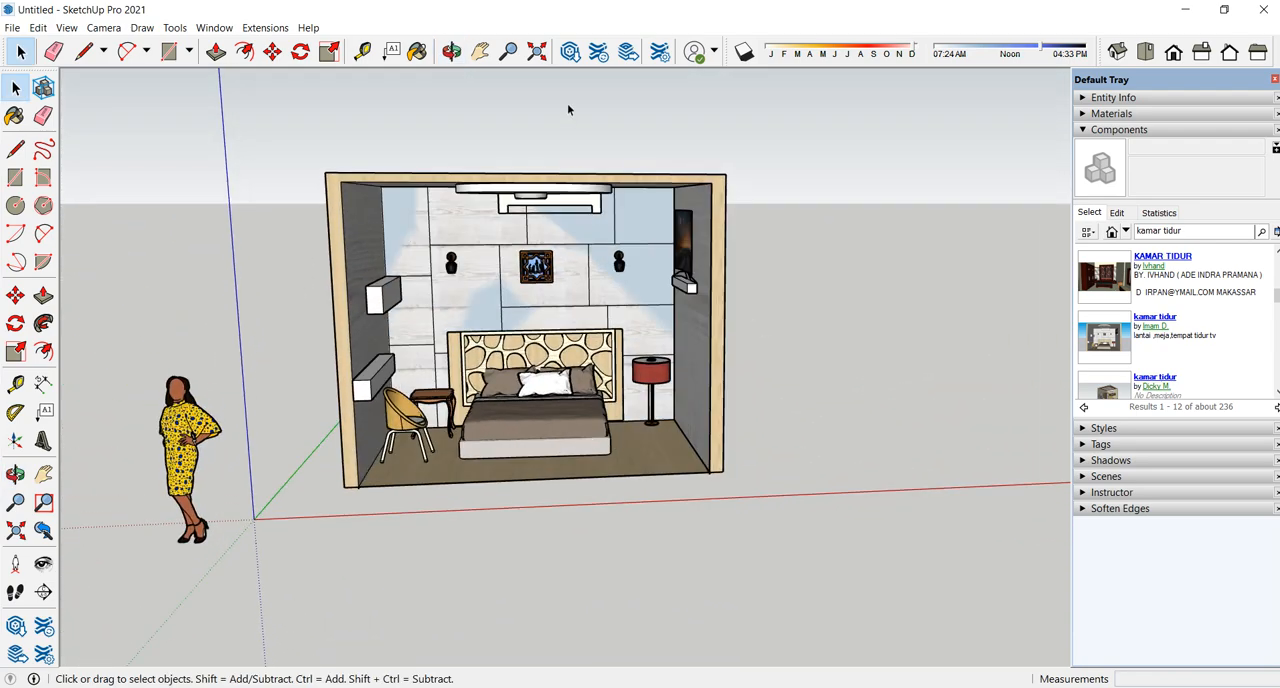
mouse_move(490, 373)
shift+middle_down()
mouse_move(850, 378)
mouse_move(415, 375)
mouse_move(676, 375)
mouse_move(497, 375)
mouse_move(640, 374)
mouse_move(572, 388)
mouse_move(795, 380)
mouse_move(498, 387)
shift+middle_up()
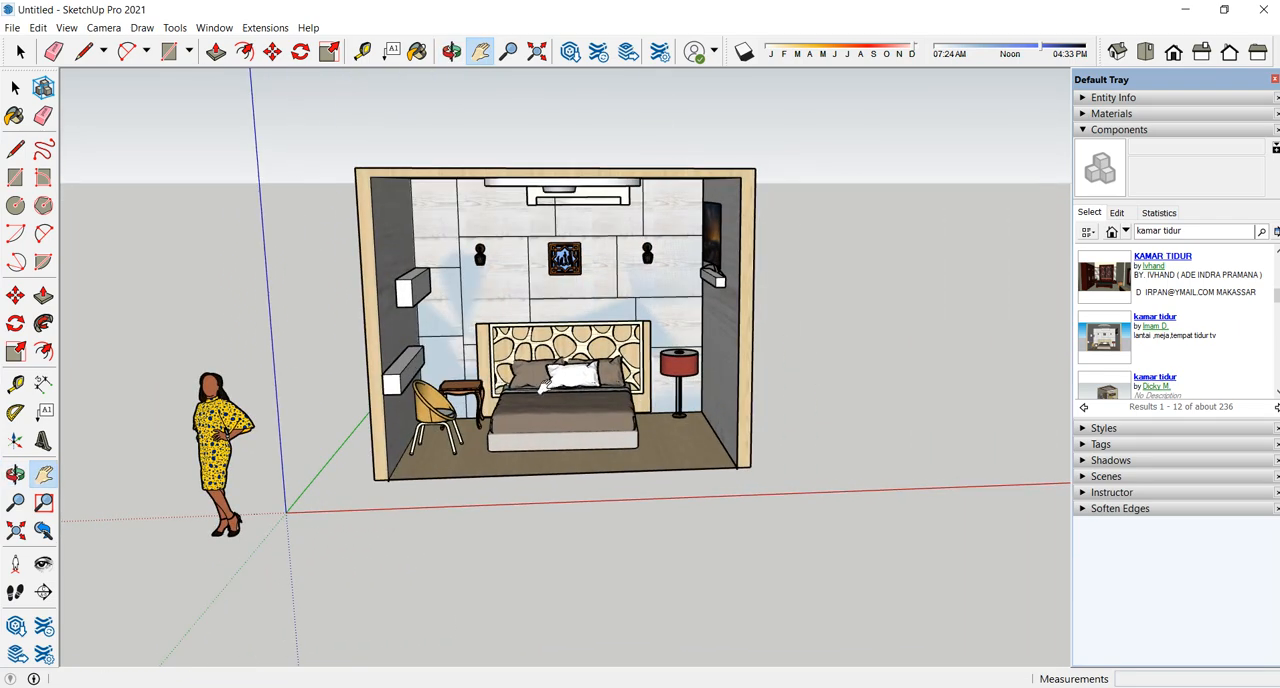
middle_drag(566, 418, 562, 385)
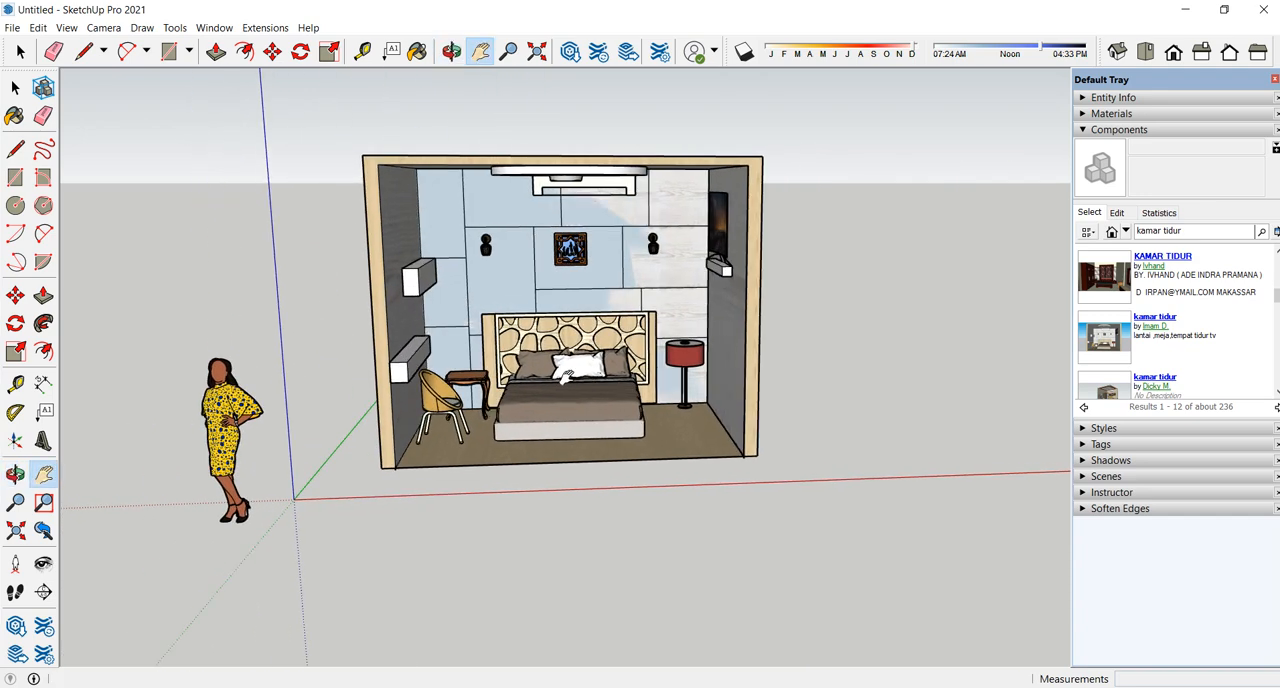
key(space)
mouse_move(560, 412)
middle_down()
mouse_move(615, 400)
mouse_move(559, 397)
middle_up()
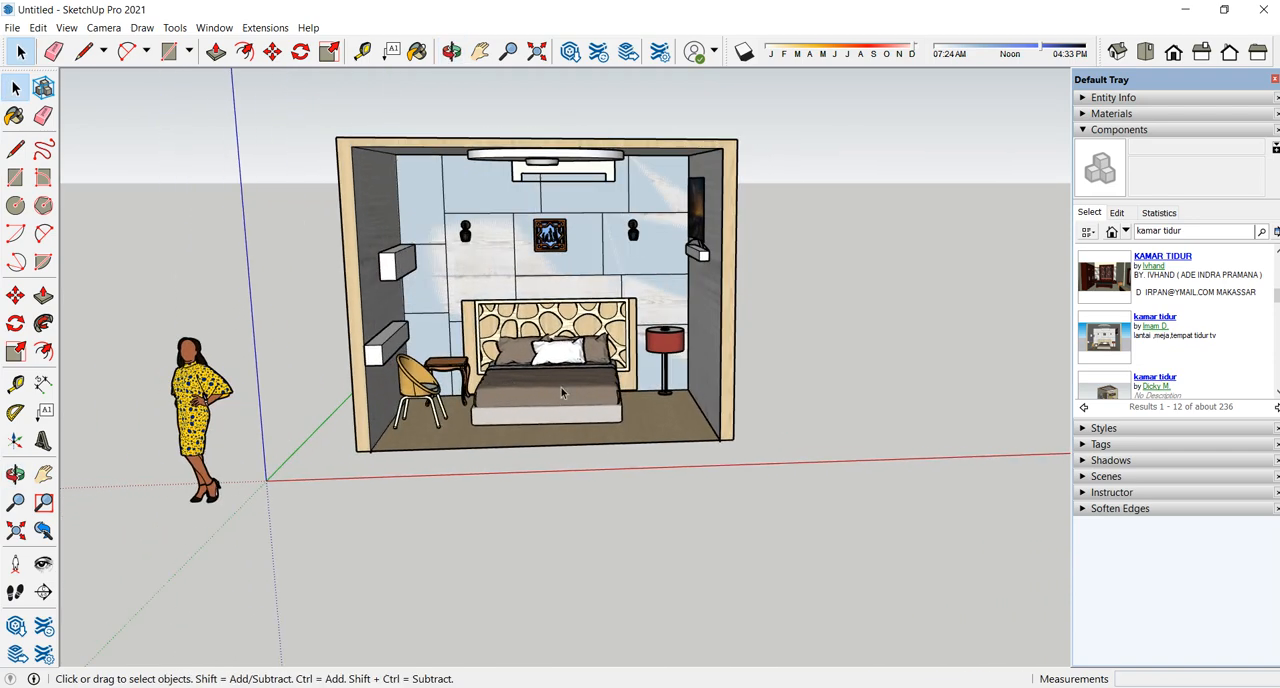
scroll(664, 400, down, 3)
middle_drag(662, 401, 471, 314)
scroll(596, 368, up, 4)
scroll(465, 381, down, 2)
shift+middle_drag(465, 381, 580, 368)
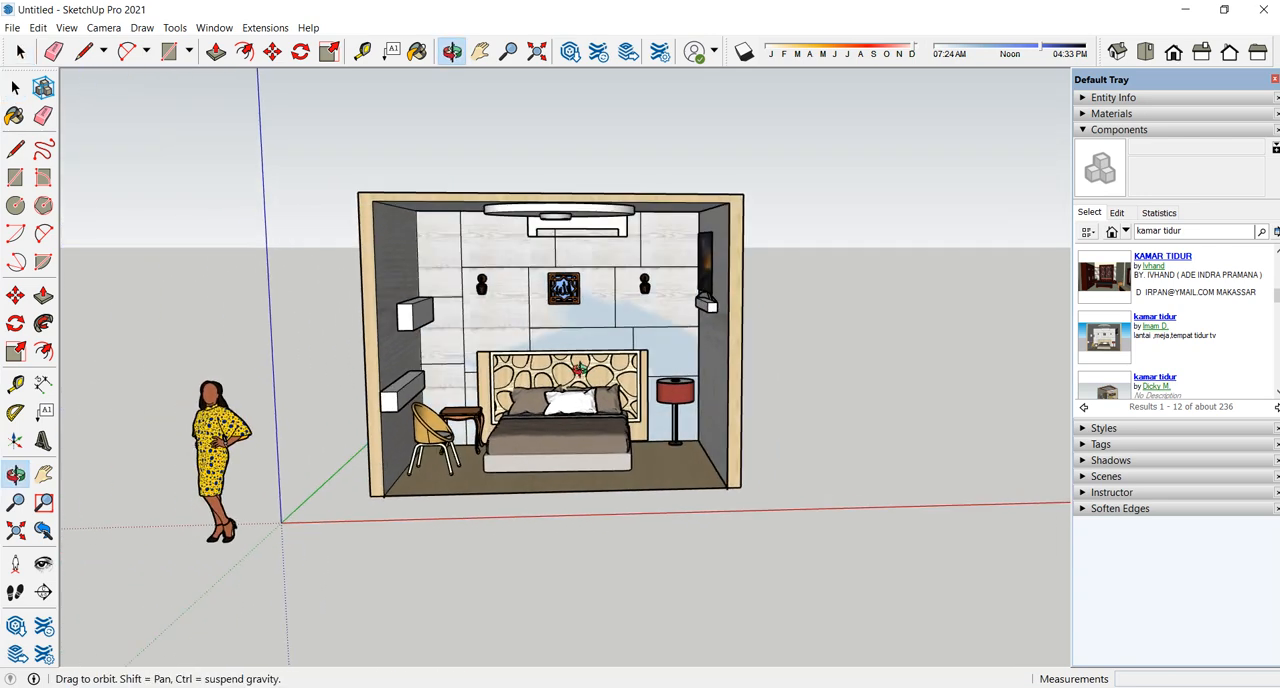
- Collapse the Components section, expand Scenes and add a scene showing the whole bedroom from the front
click(1119, 130)
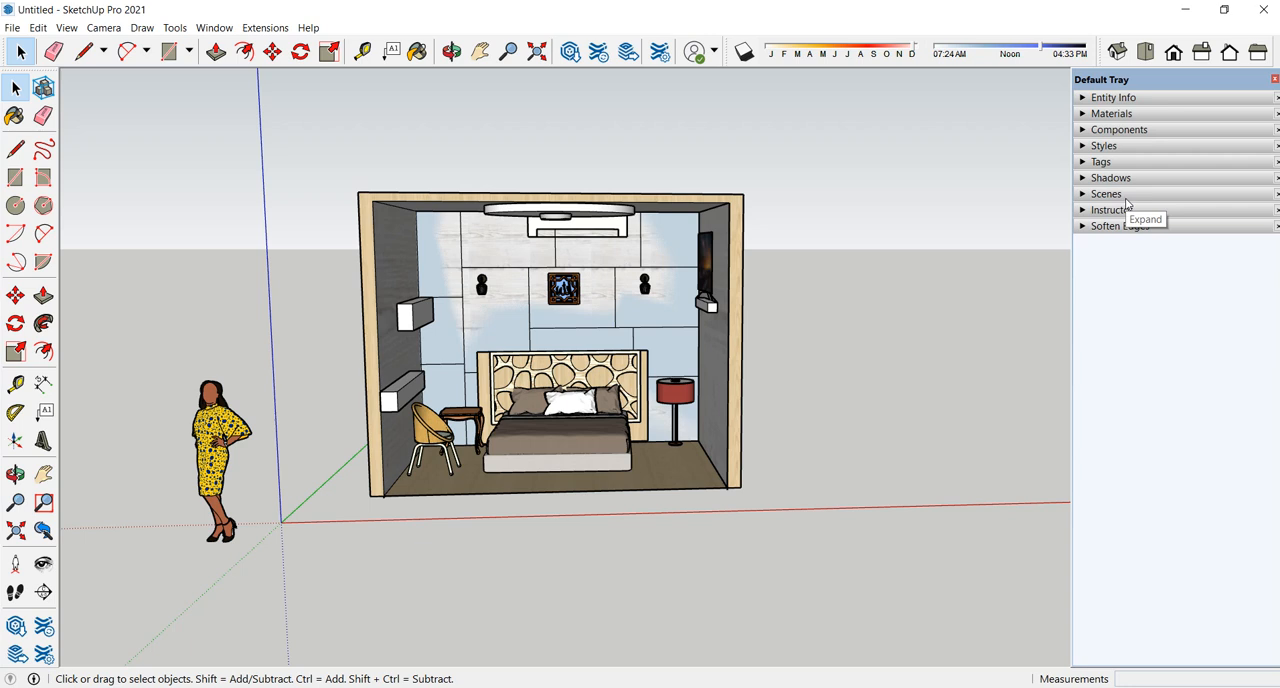
click(1125, 194)
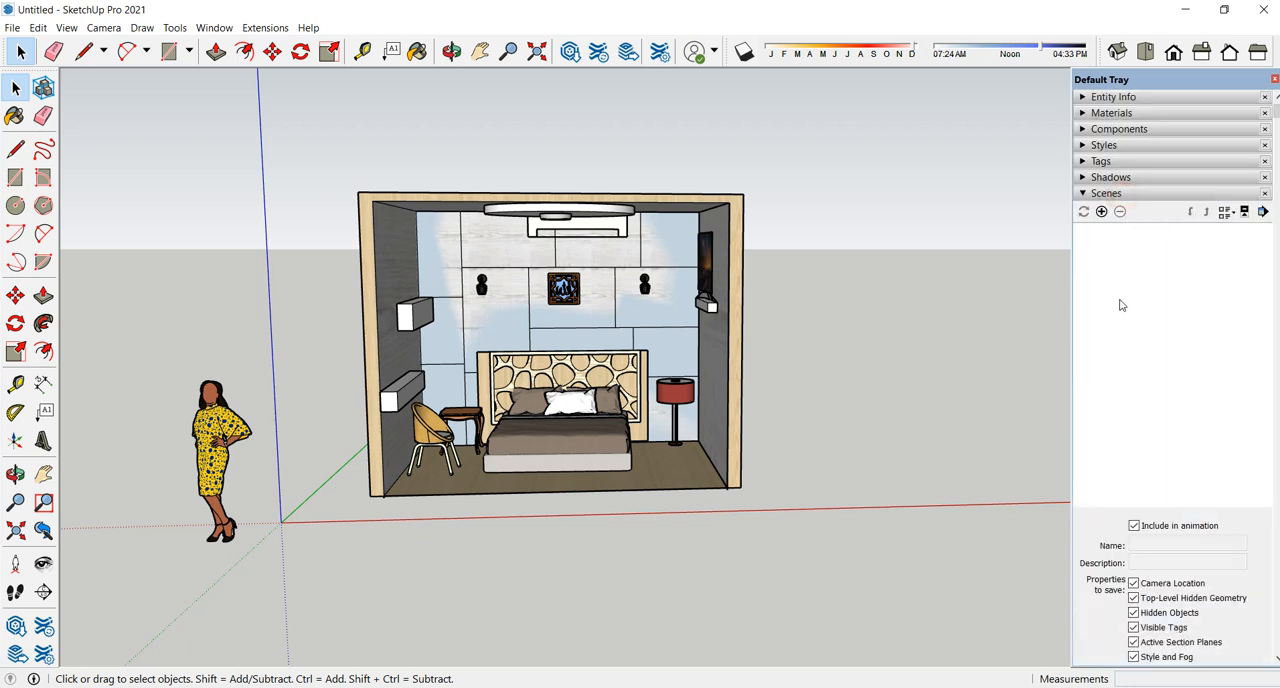
scroll(525, 454, up, 6)
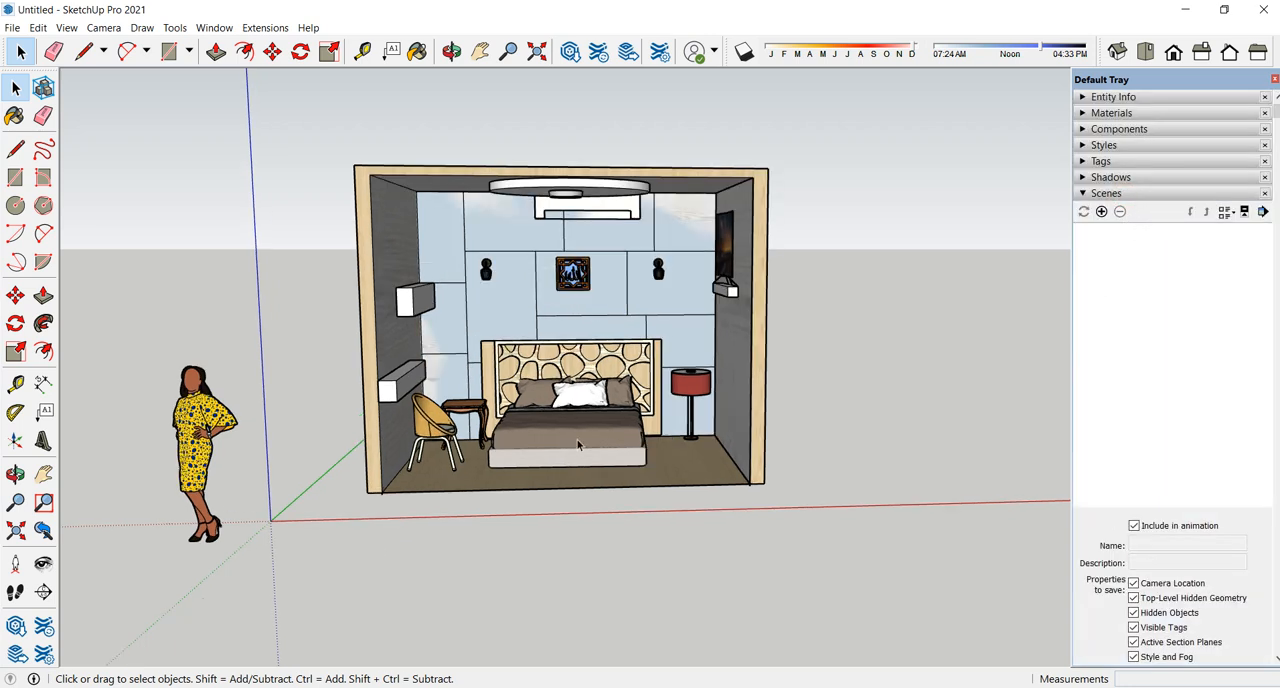
scroll(574, 388, down, 2)
mouse_move(569, 400)
shift+middle_down()
mouse_move(531, 490)
mouse_move(568, 430)
mouse_move(578, 463)
shift+middle_up()
scroll(583, 440, up, 3)
scroll(583, 440, down, 3)
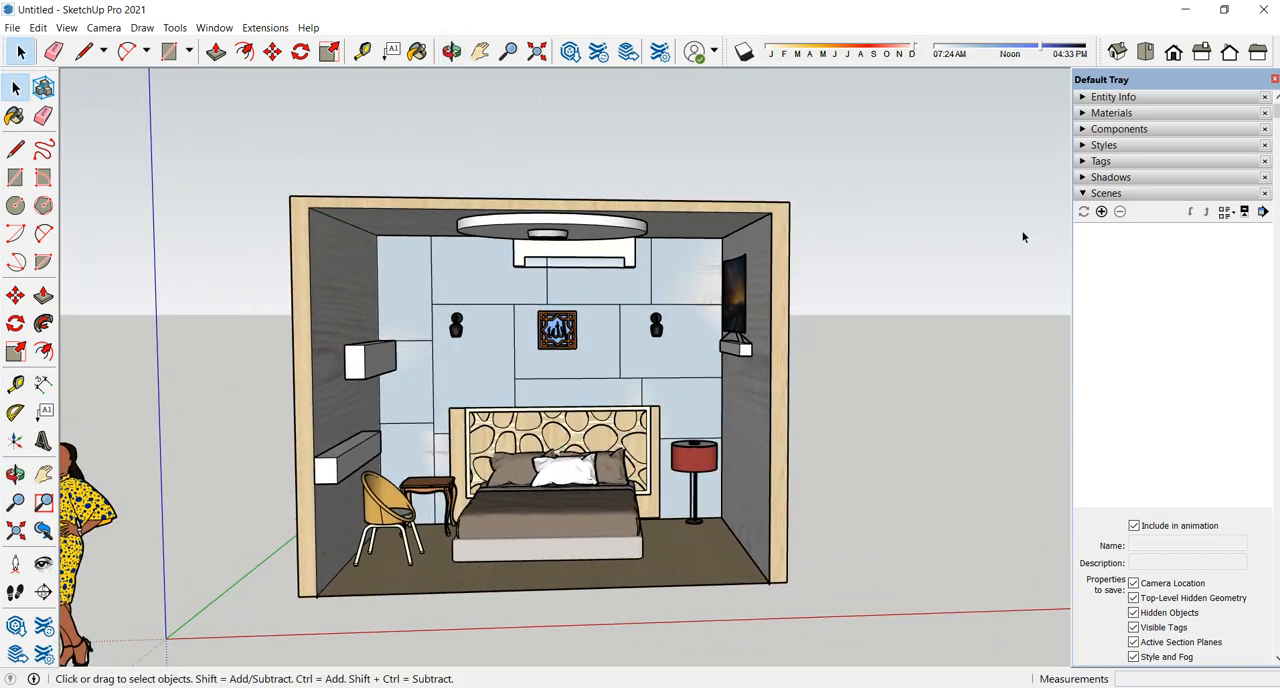
click(1101, 212)
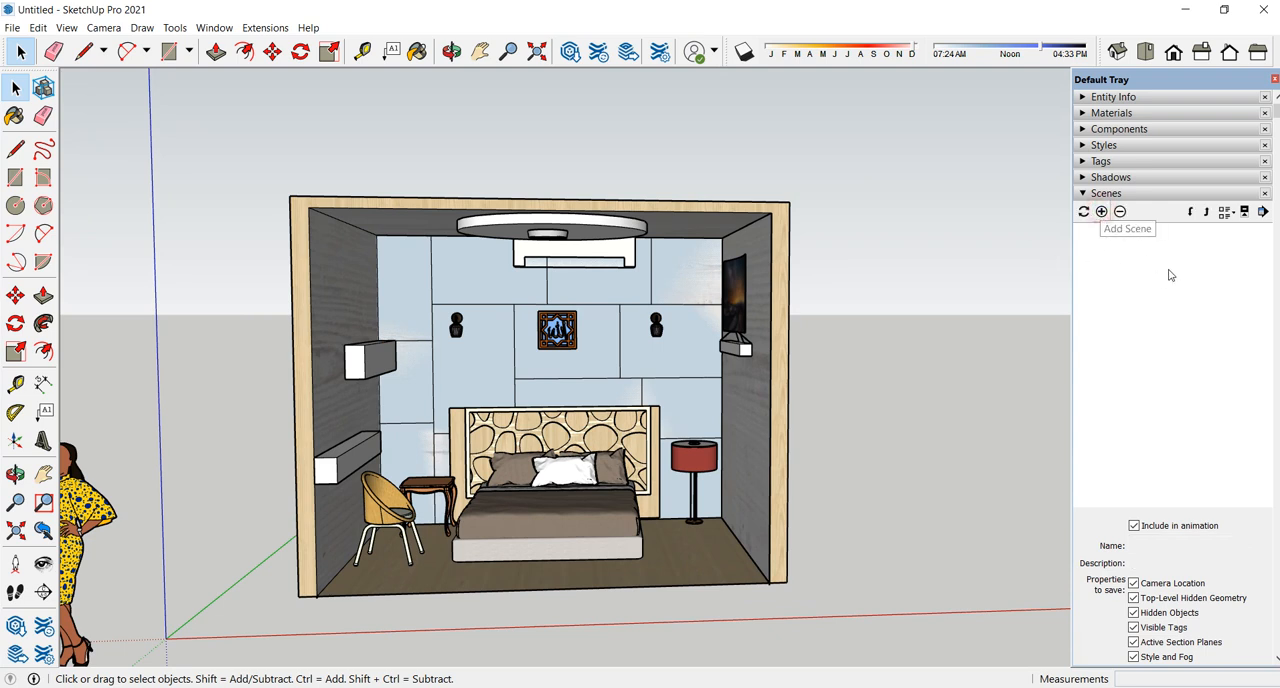
- Rename the front-view scene as "sisi depan" and activate it
drag(1174, 544, 1131, 546)
text(s)
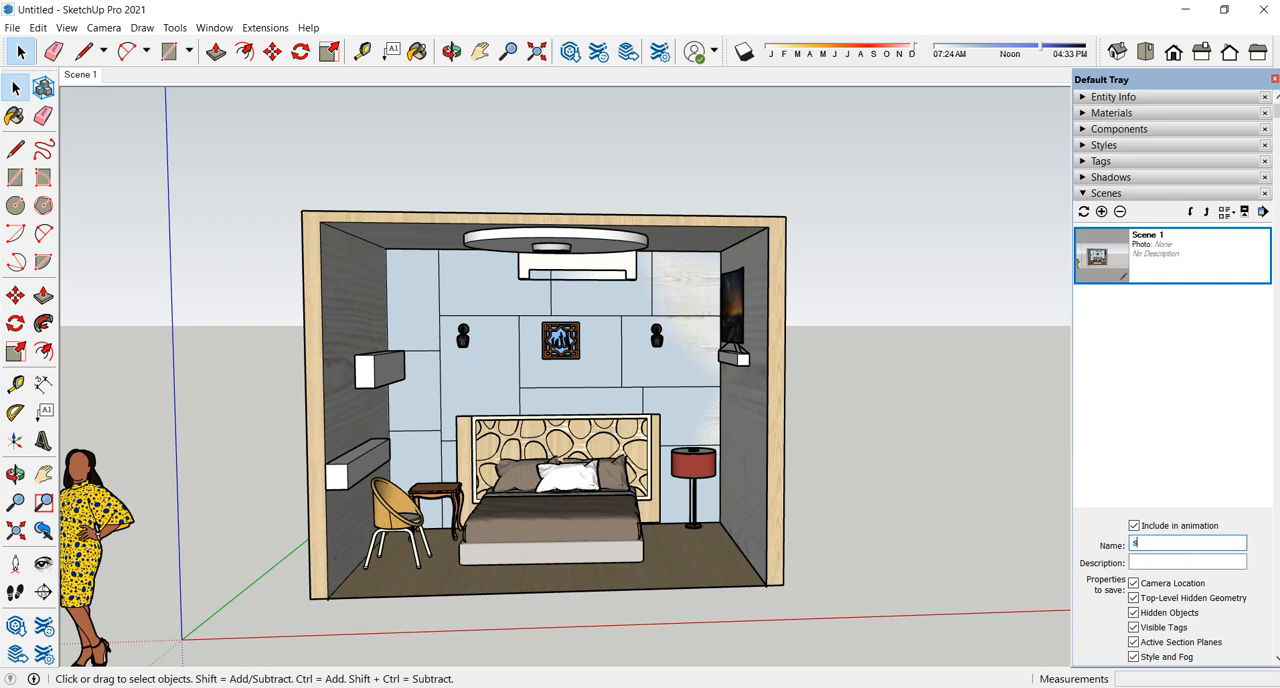
text(isi depan)
key(Return)
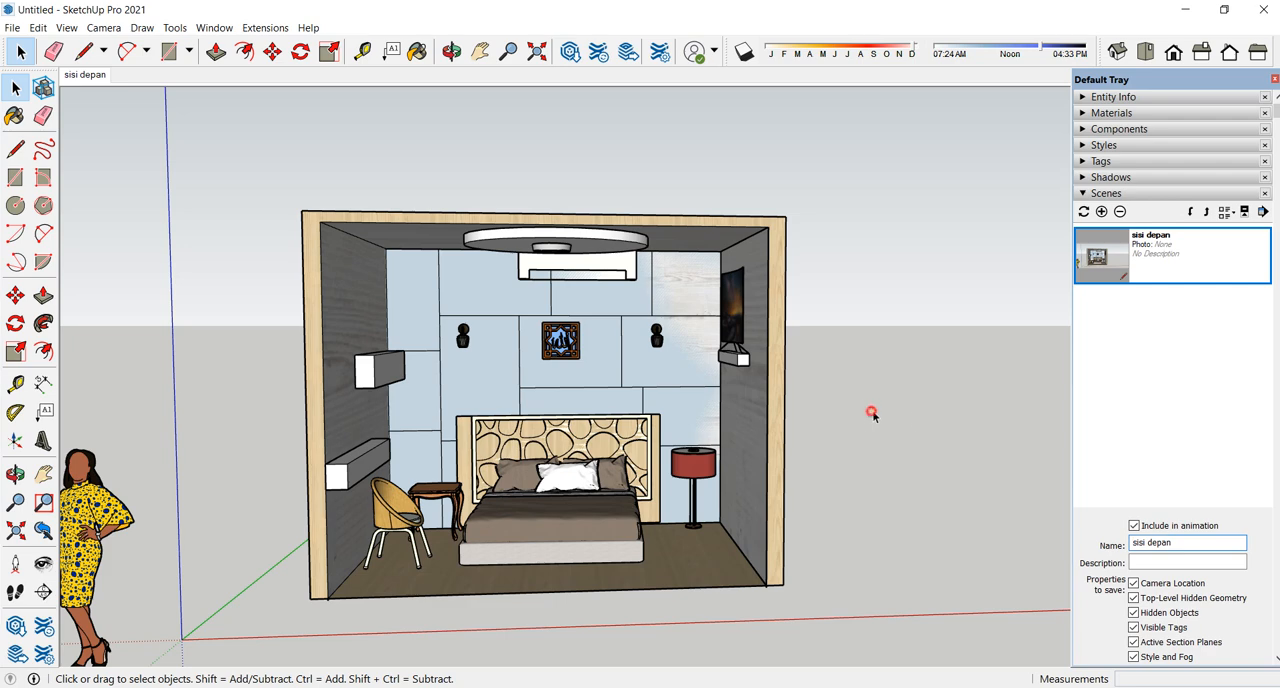
click(80, 77)
- Add a second scene with a closer, angled view of the bed, chair and shelf wall
middle_drag(737, 383, 494, 430)
scroll(494, 428, up, 5)
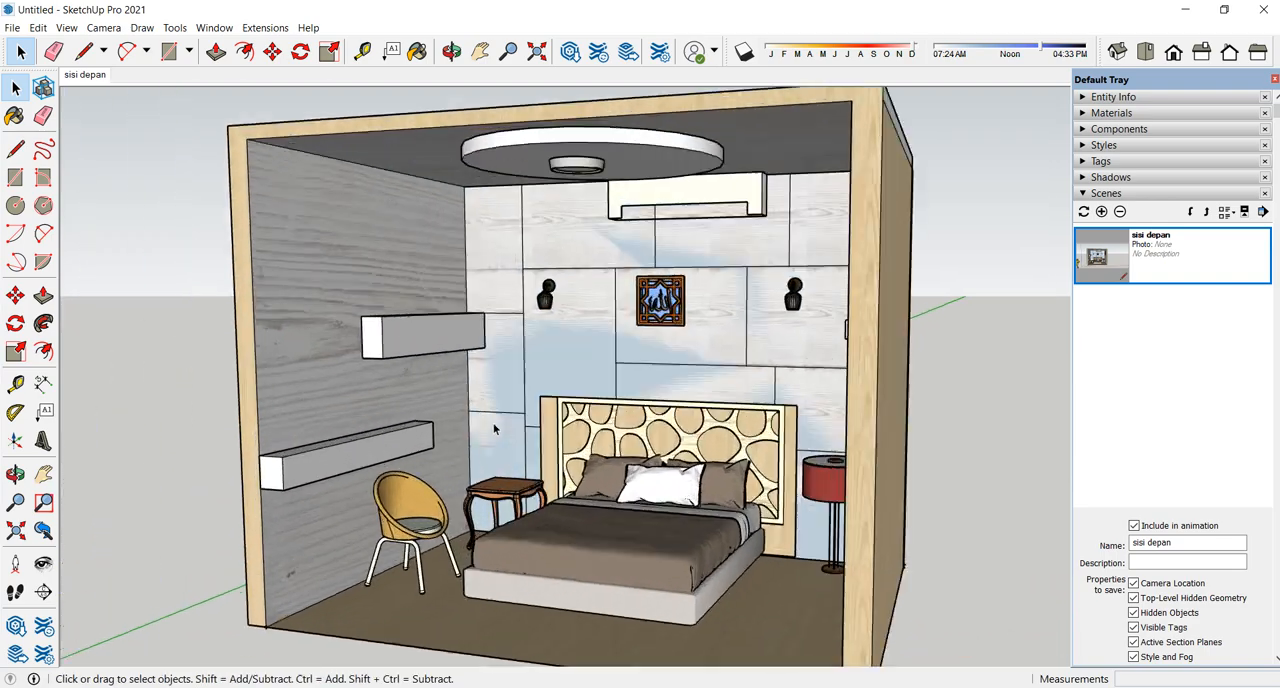
middle_drag(636, 443, 585, 425)
scroll(596, 409, up, 4)
scroll(603, 411, down, 2)
scroll(618, 418, down, 1)
middle_drag(721, 387, 735, 410)
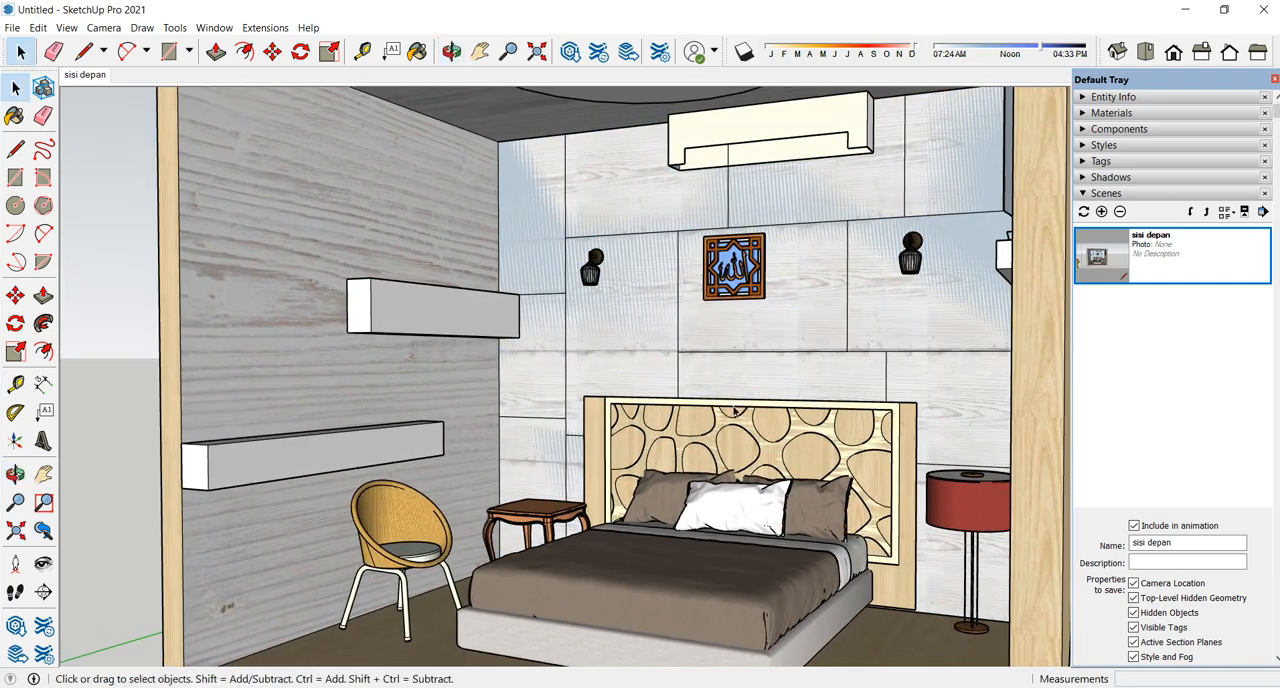
click(1101, 211)
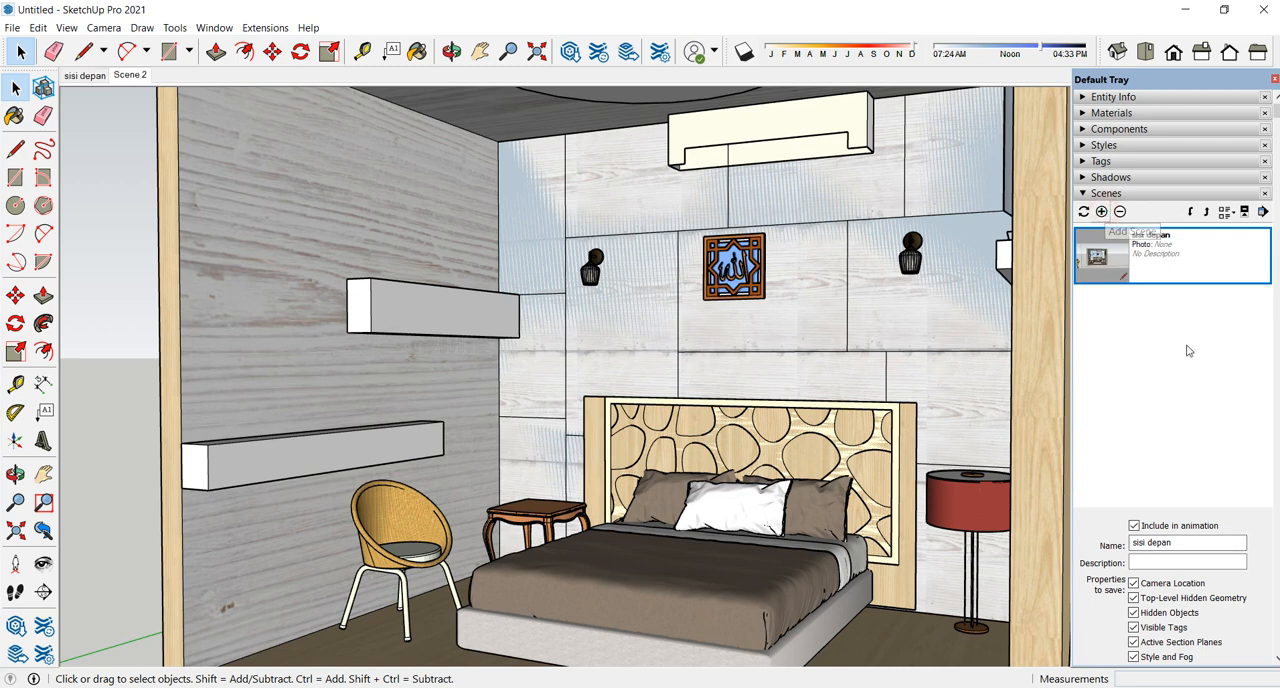
- Rename the angled-view scene as "perspektif samping"
drag(1177, 542, 1115, 553)
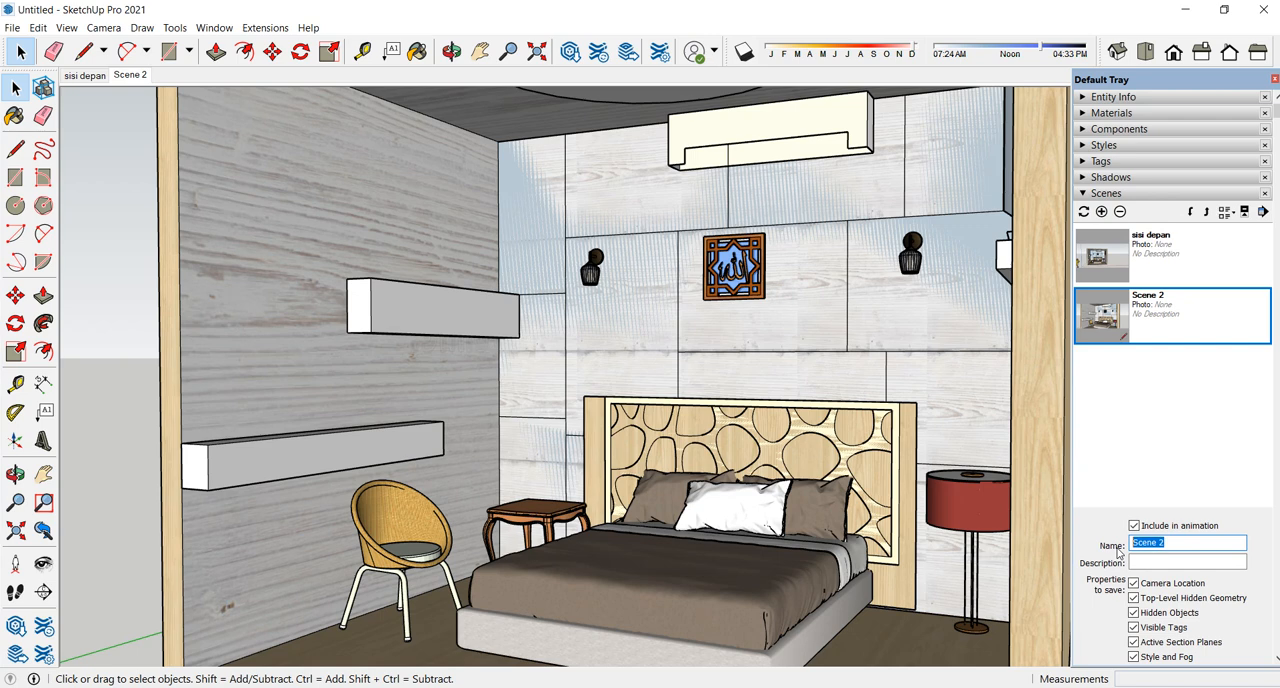
text(perspektif samping)
key(Return)
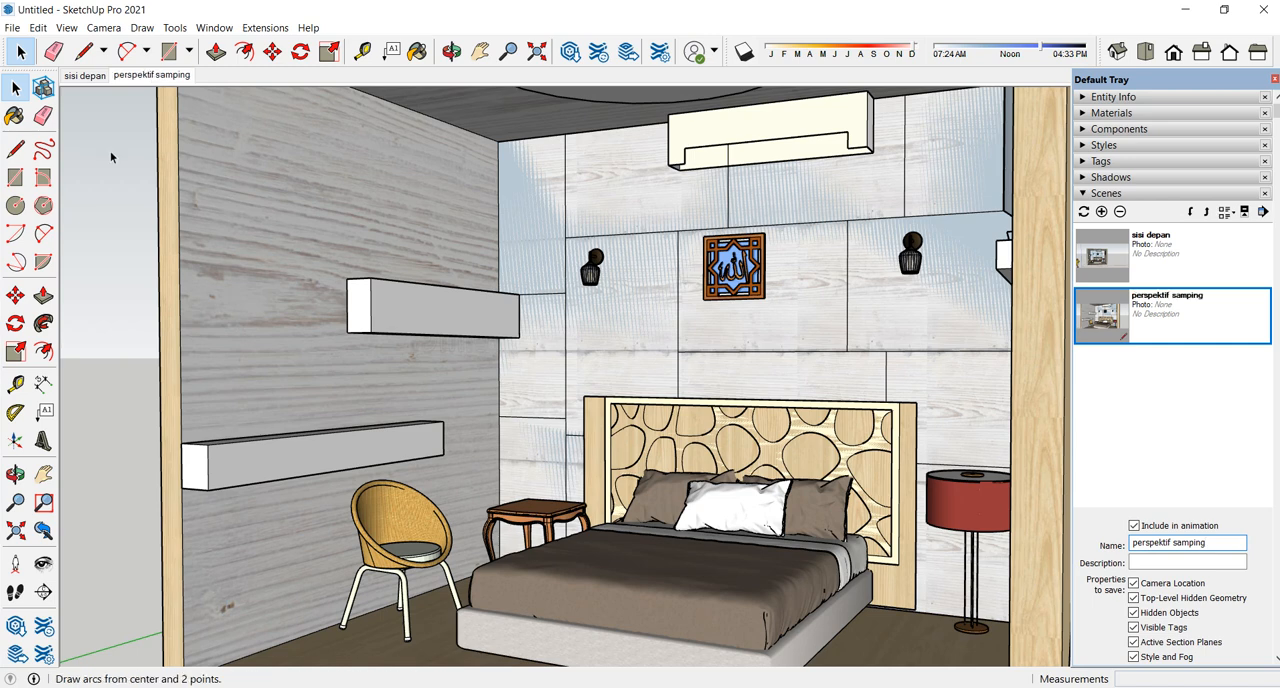
- Update the "perspektif samping" scene, and switch to "sisi depan" and back to check both views
right_click(169, 80)
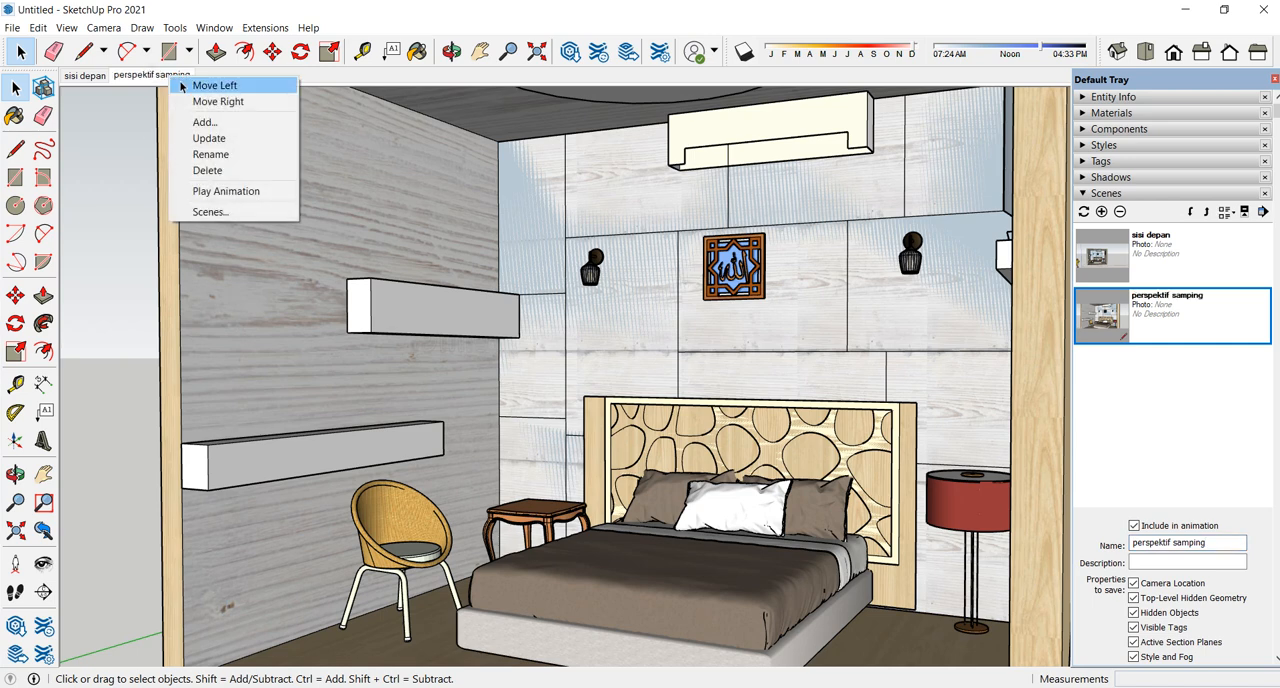
click(212, 136)
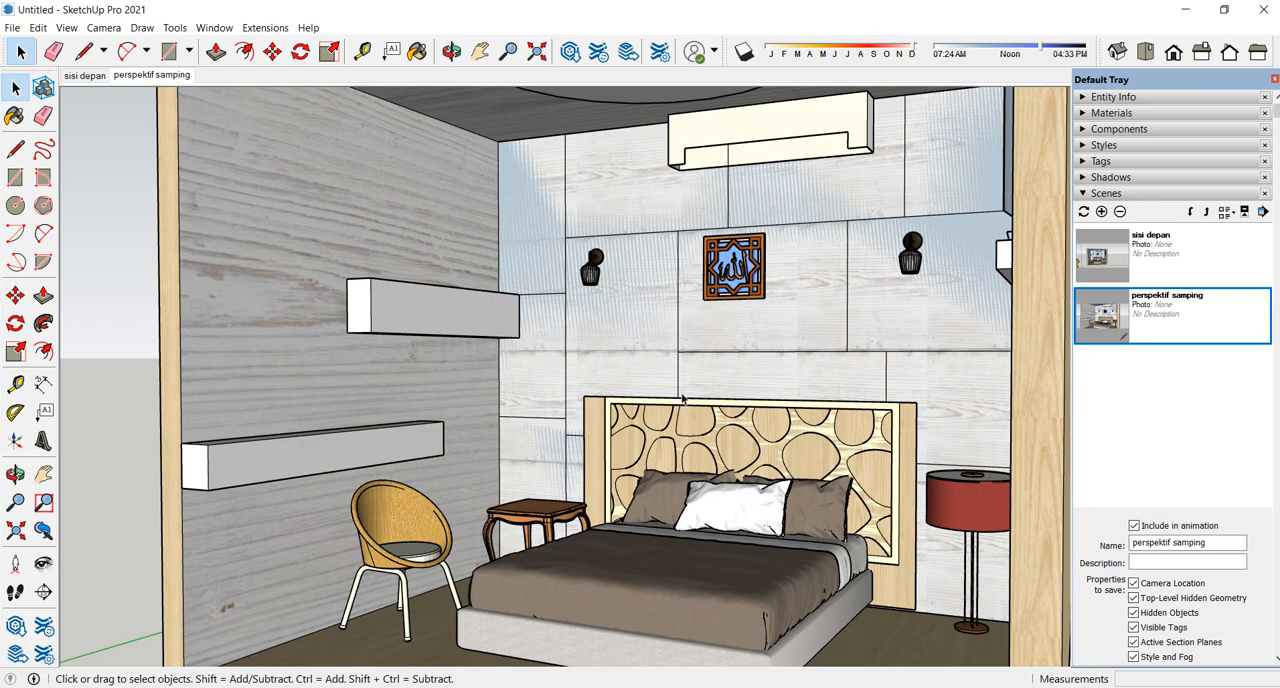
click(74, 77)
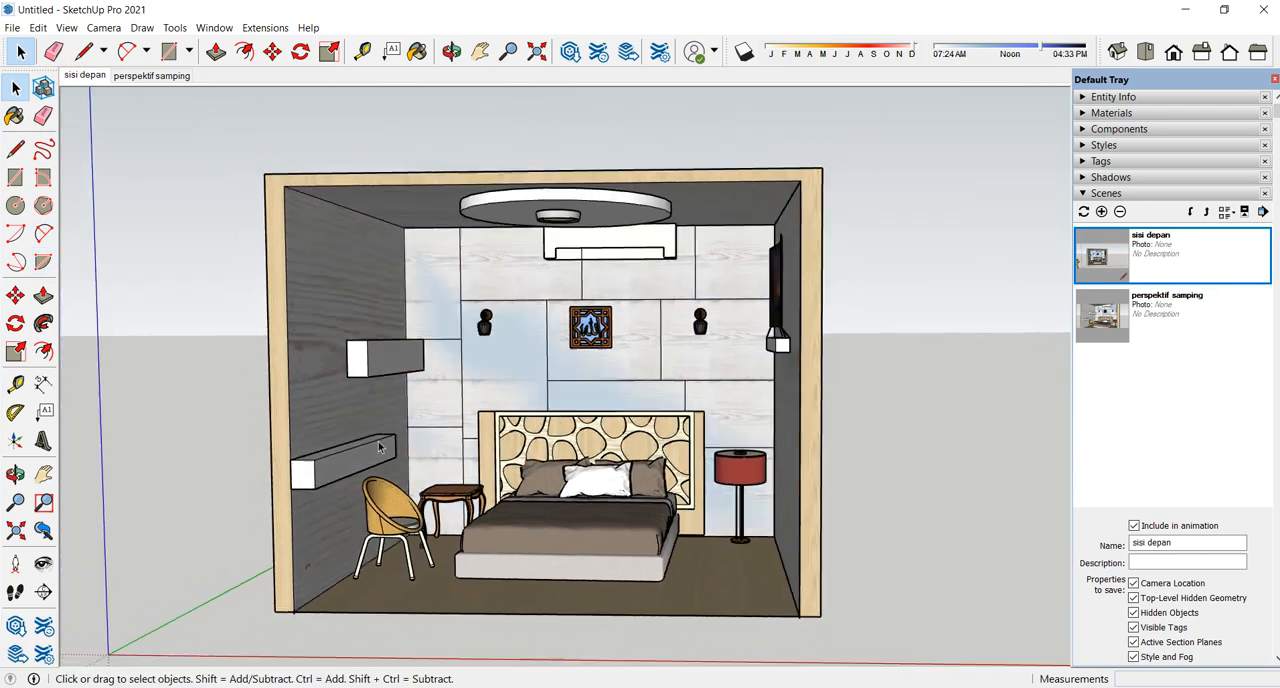
click(142, 77)
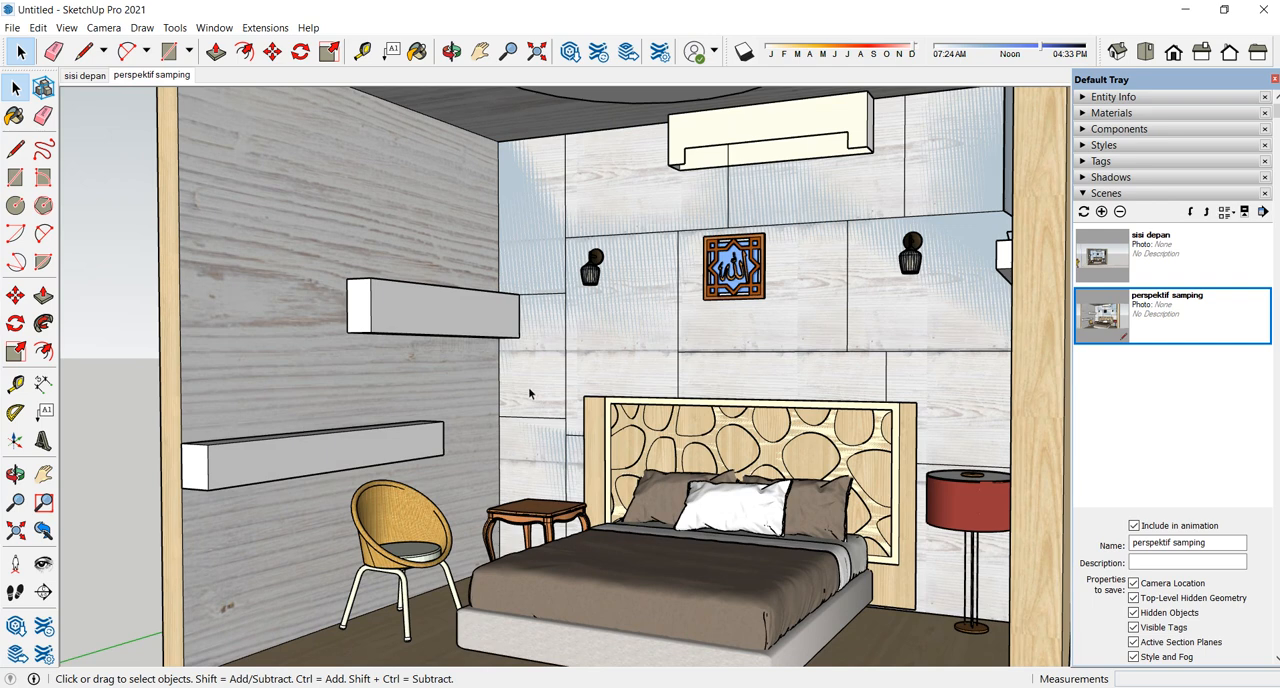
- Add a third scene and frame a close, straight-on view of the back wall around the calligraphy panel
click(1101, 212)
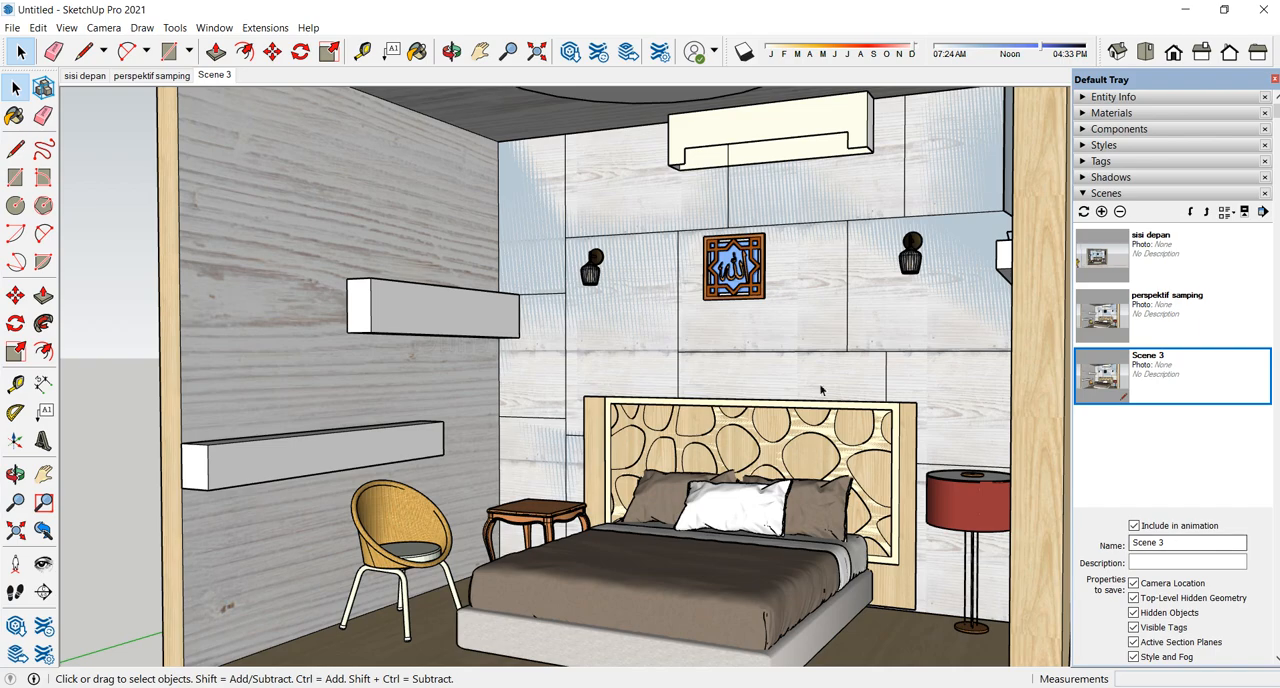
middle_drag(612, 387, 592, 210)
scroll(575, 247, up, 3)
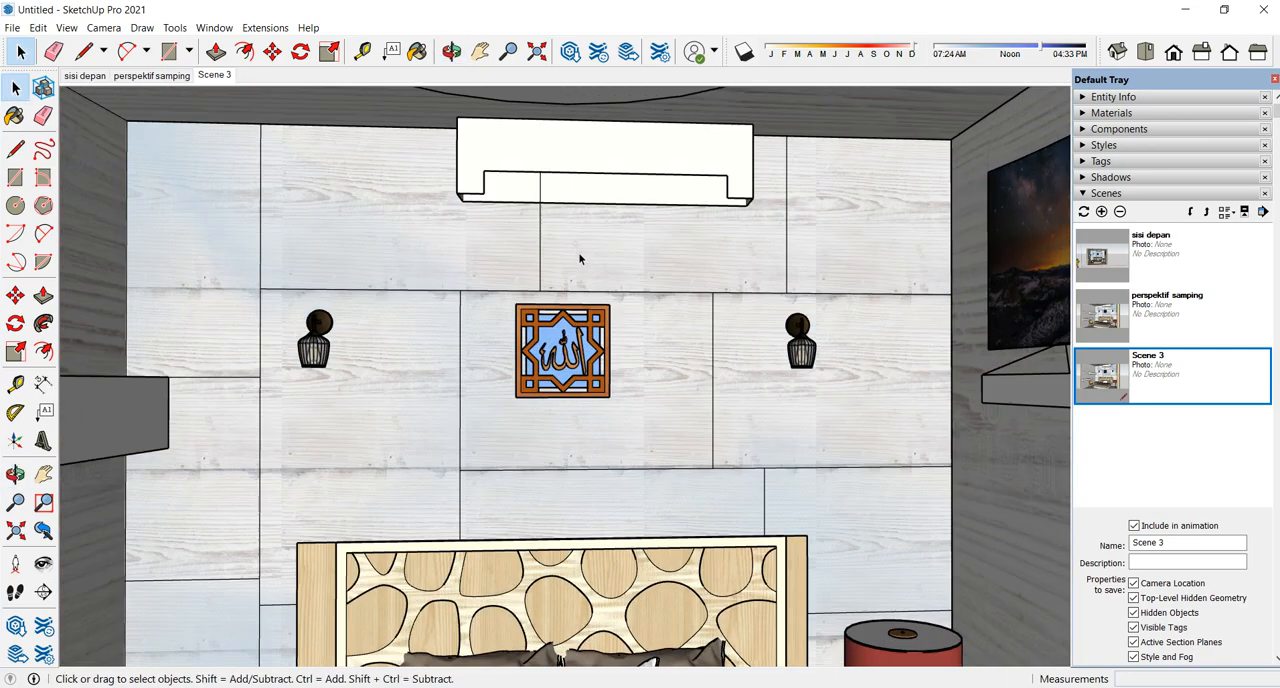
scroll(628, 249, up, 2)
scroll(628, 249, down, 2)
shift+middle_drag(629, 249, 645, 290)
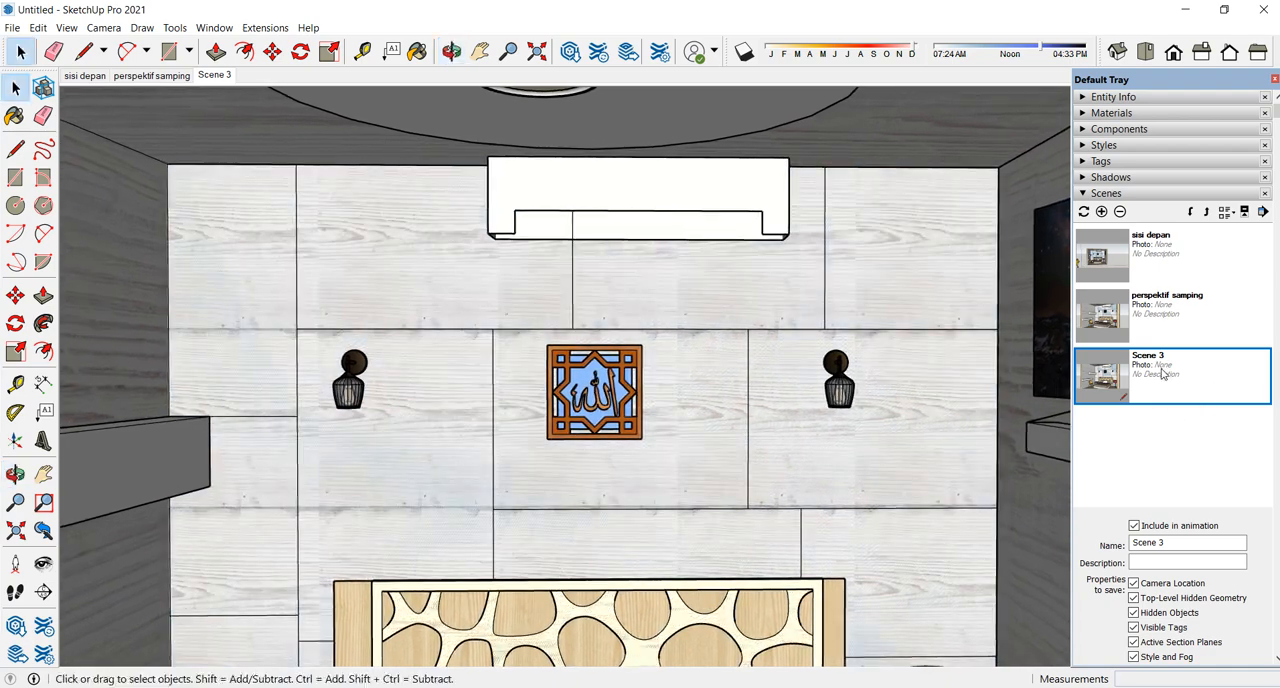
- Rename the third scene as "kaligrafi" and update it with the current calligraphy wall view
drag(1176, 542, 1122, 548)
text(kaligrafi)
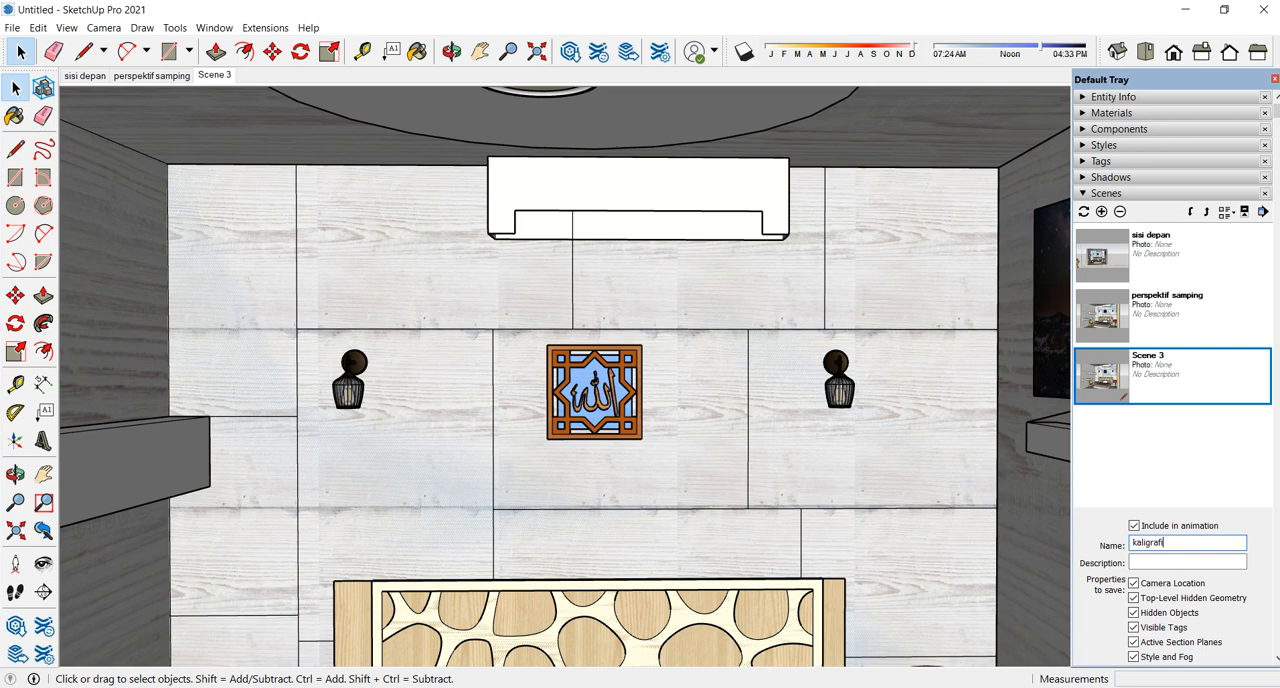
right_click(230, 77)
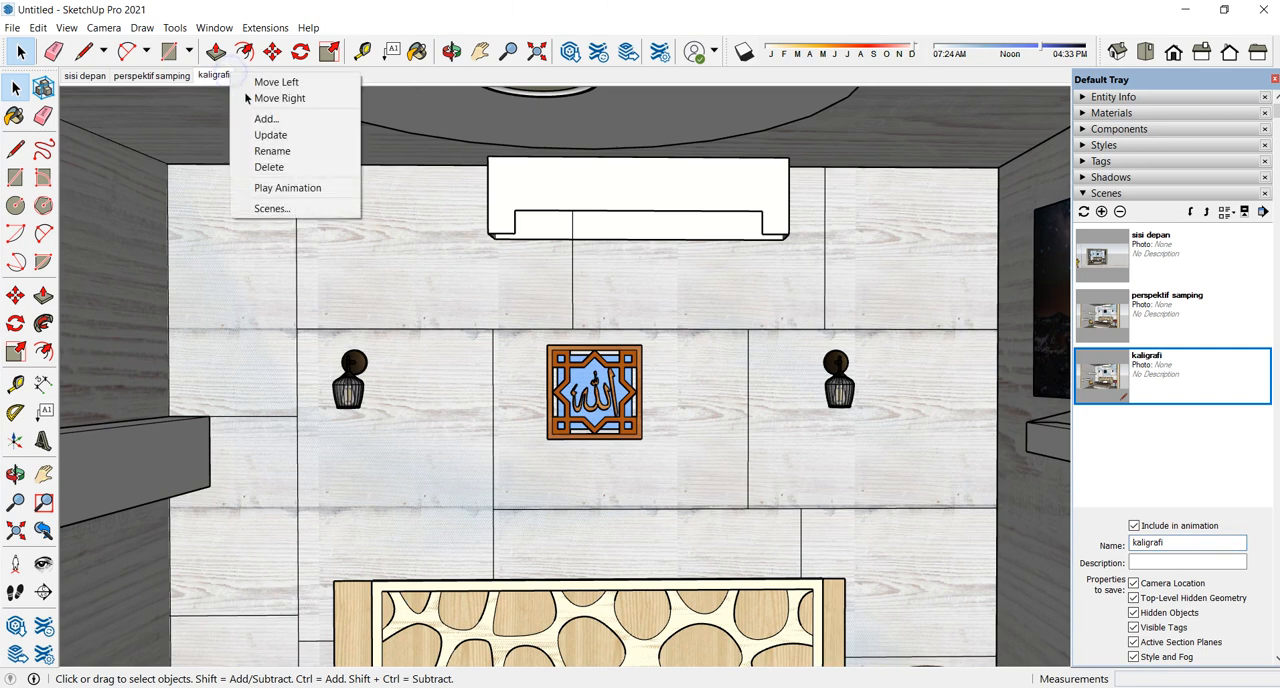
click(252, 133)
- Switch through "sisi depan", "perspektif samping" and "kaligrafi" to check their views, and collapse the Scenes section
click(85, 76)
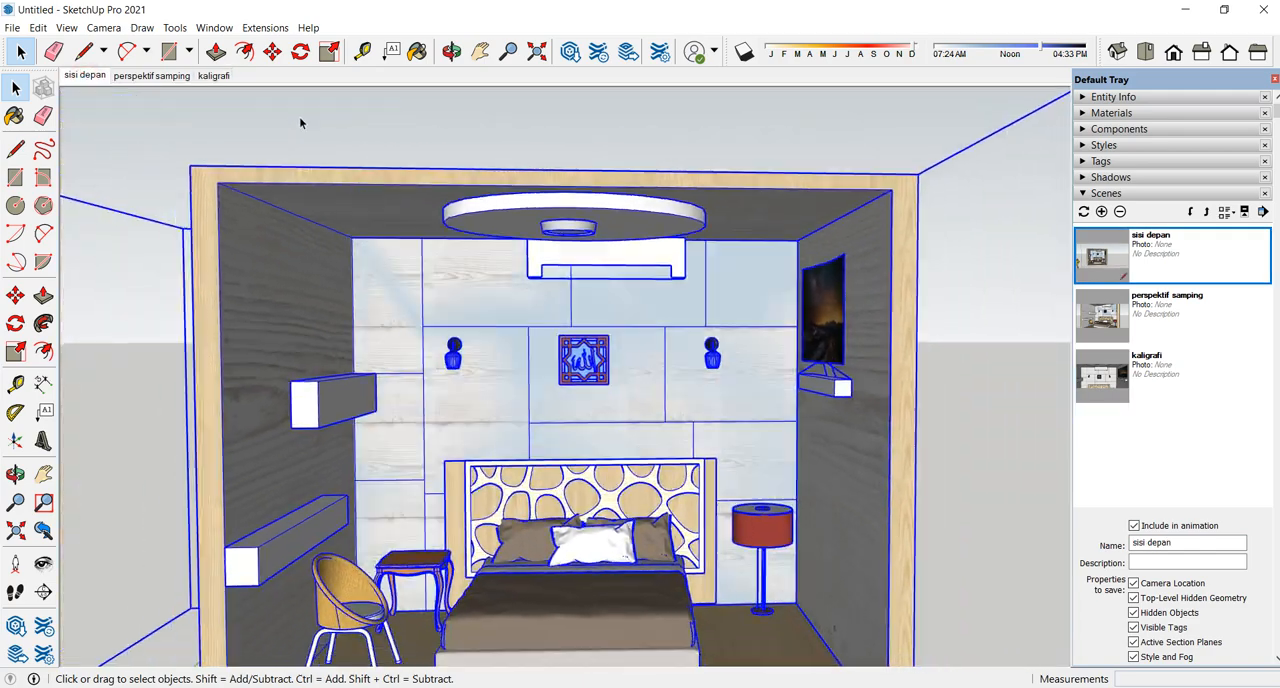
click(299, 118)
click(158, 78)
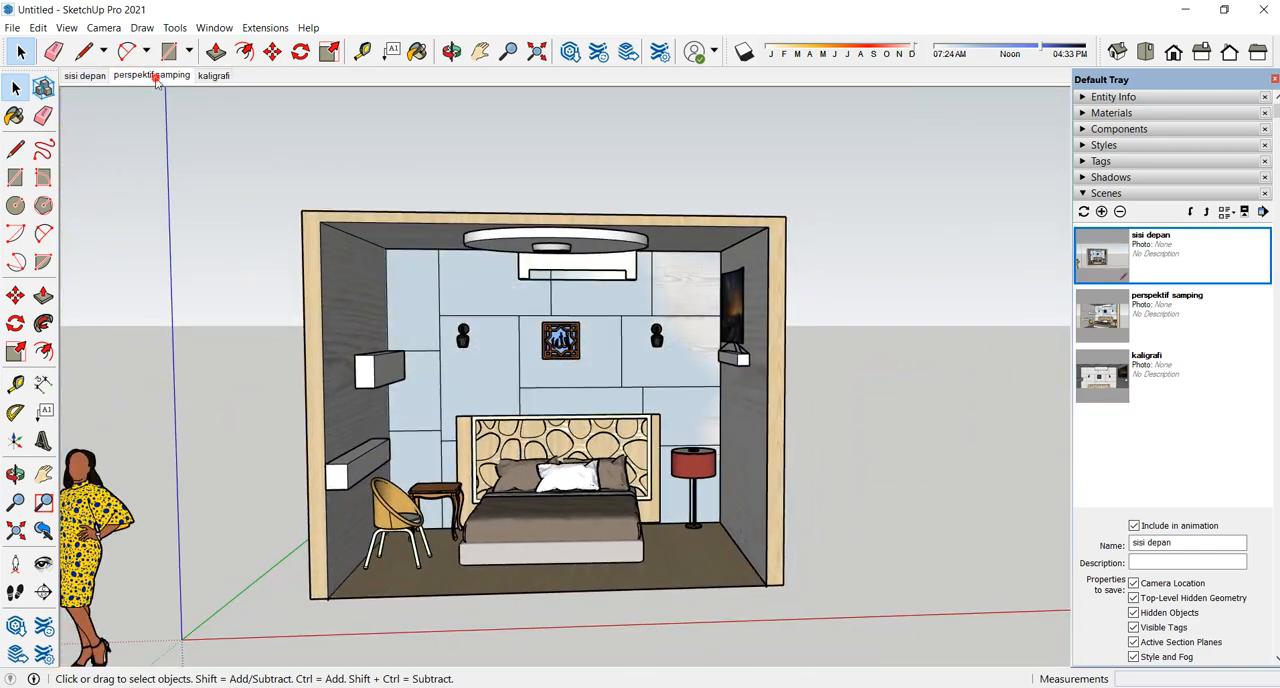
click(213, 76)
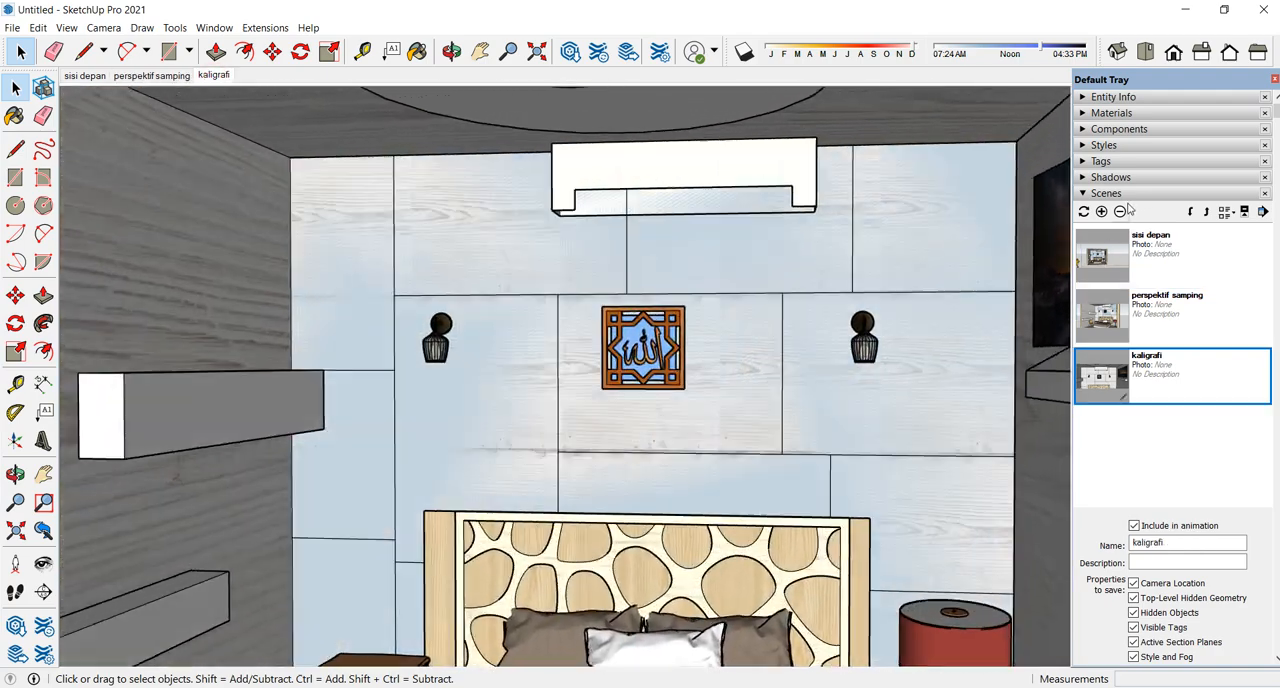
click(1126, 193)
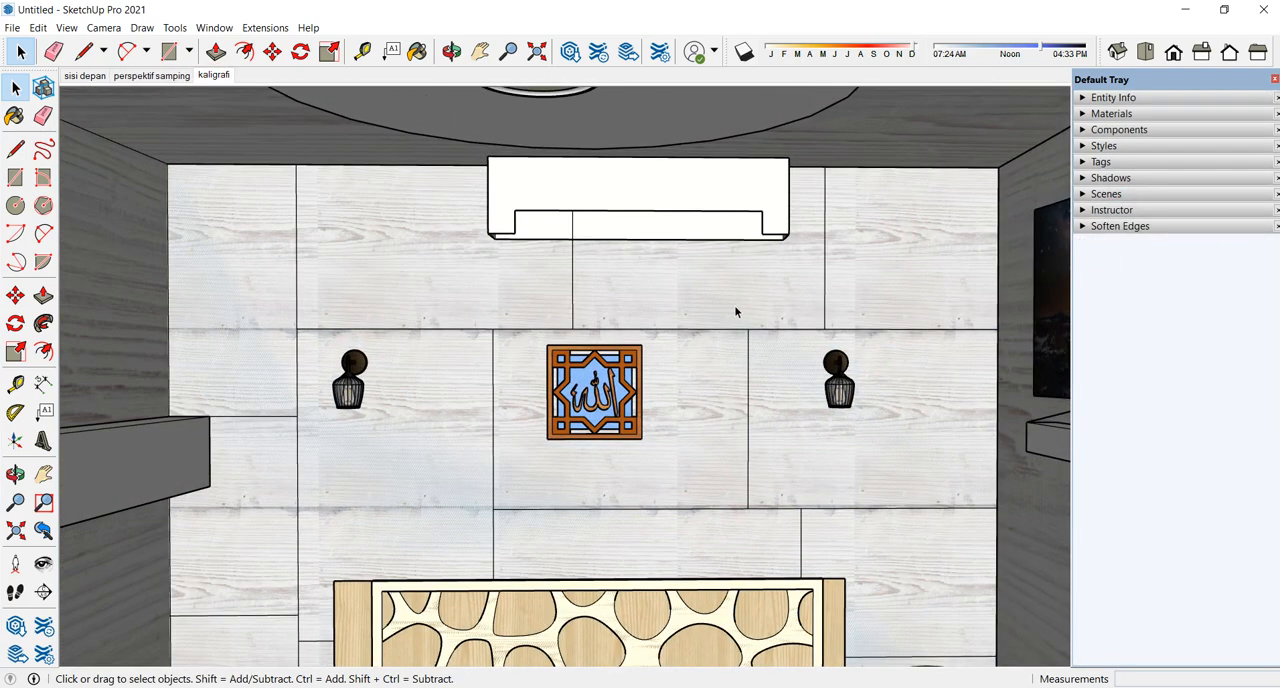
- Leave the calligraphy close-up for a view of the whole room and set the camera to the standard Front view
click(151, 76)
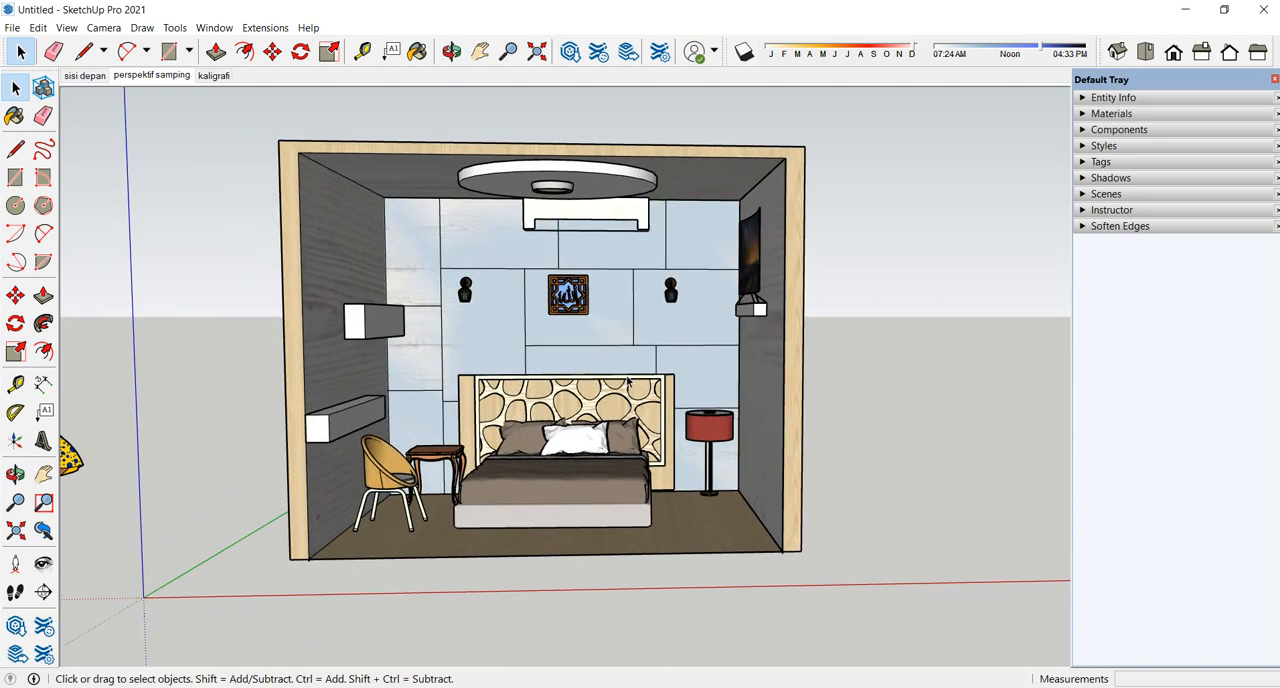
middle_drag(645, 387, 604, 410)
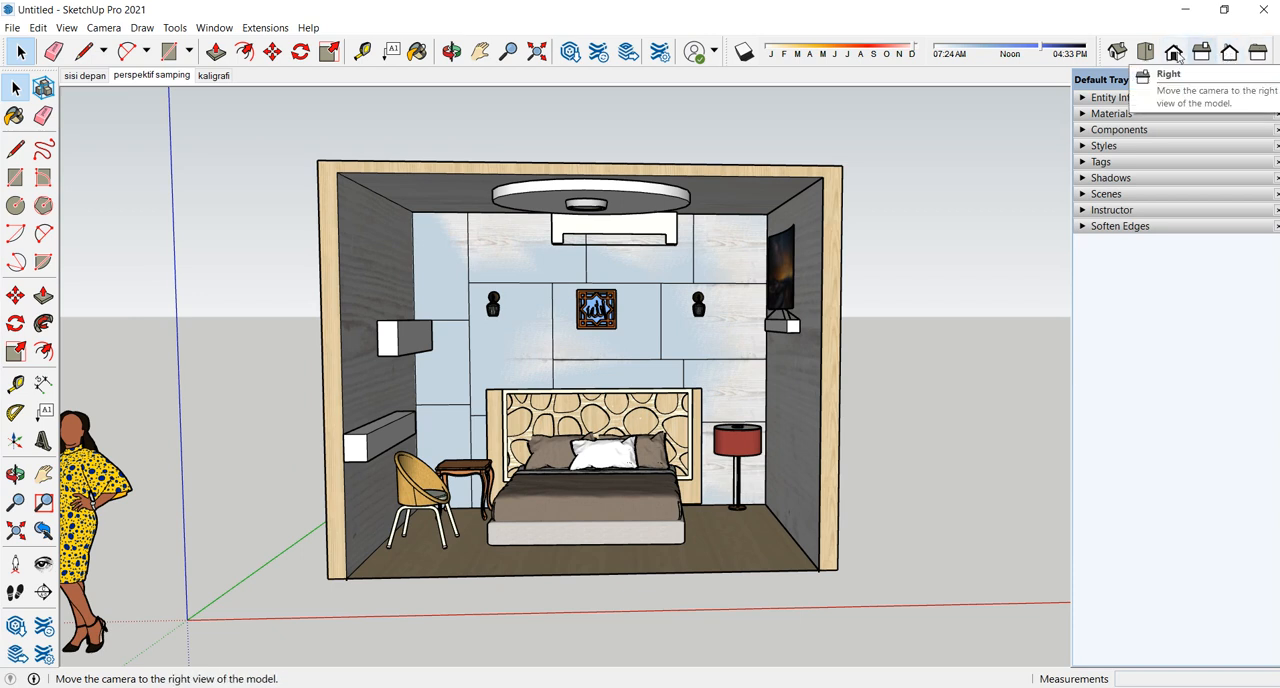
click(68, 30)
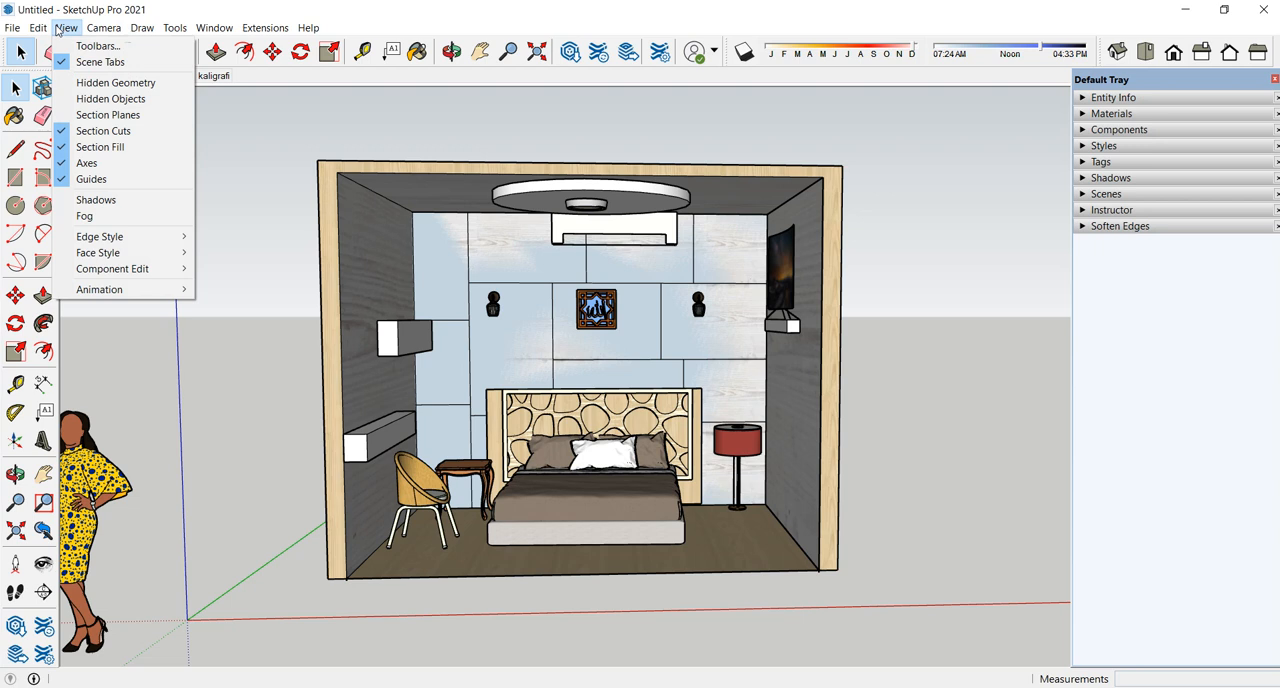
mouse_move(117, 32)
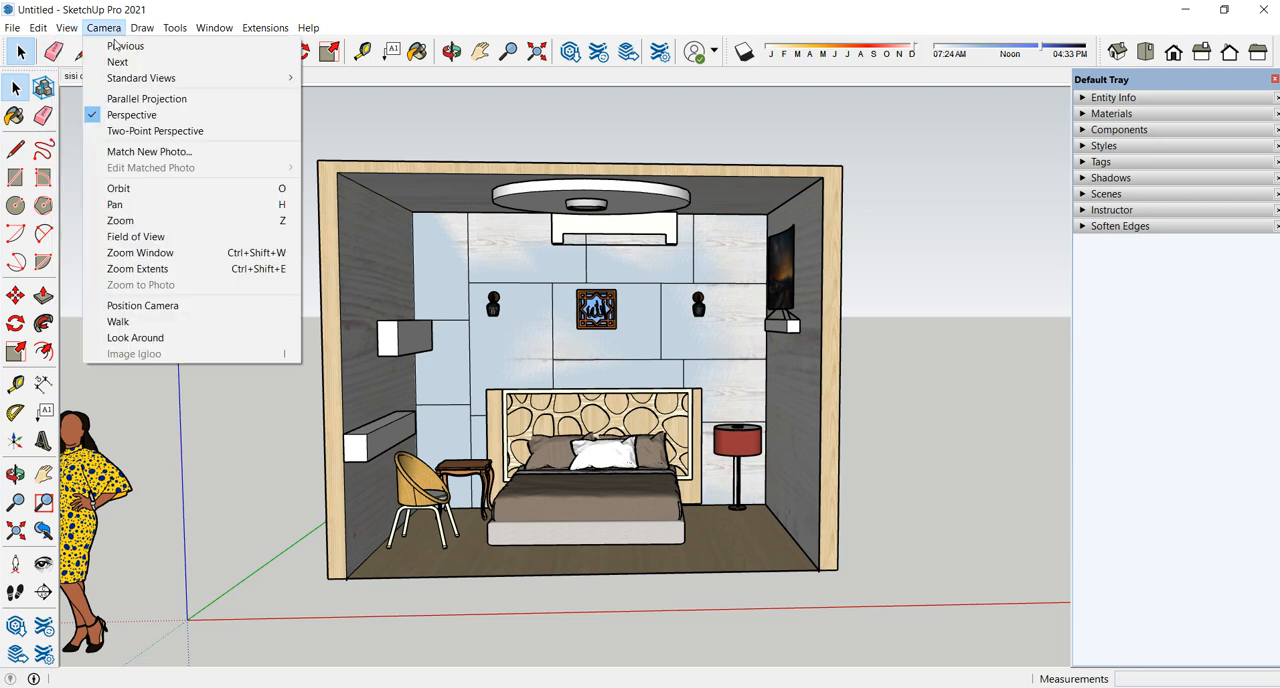
mouse_move(120, 80)
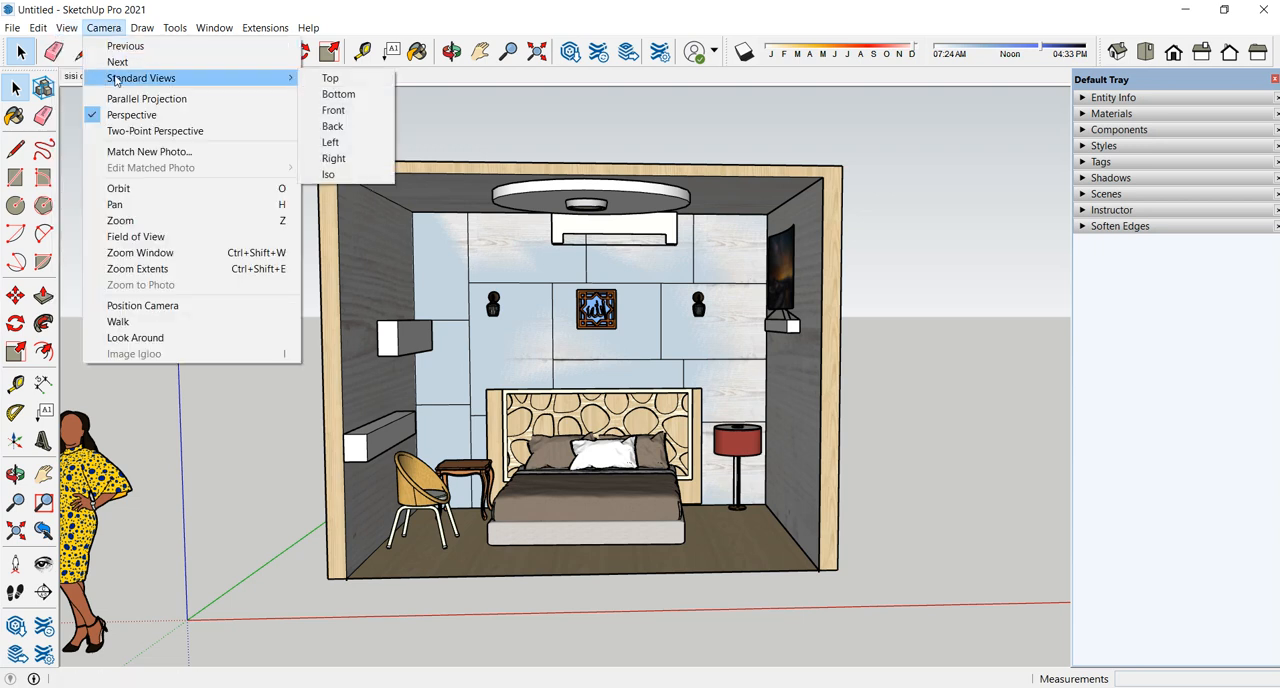
click(334, 110)
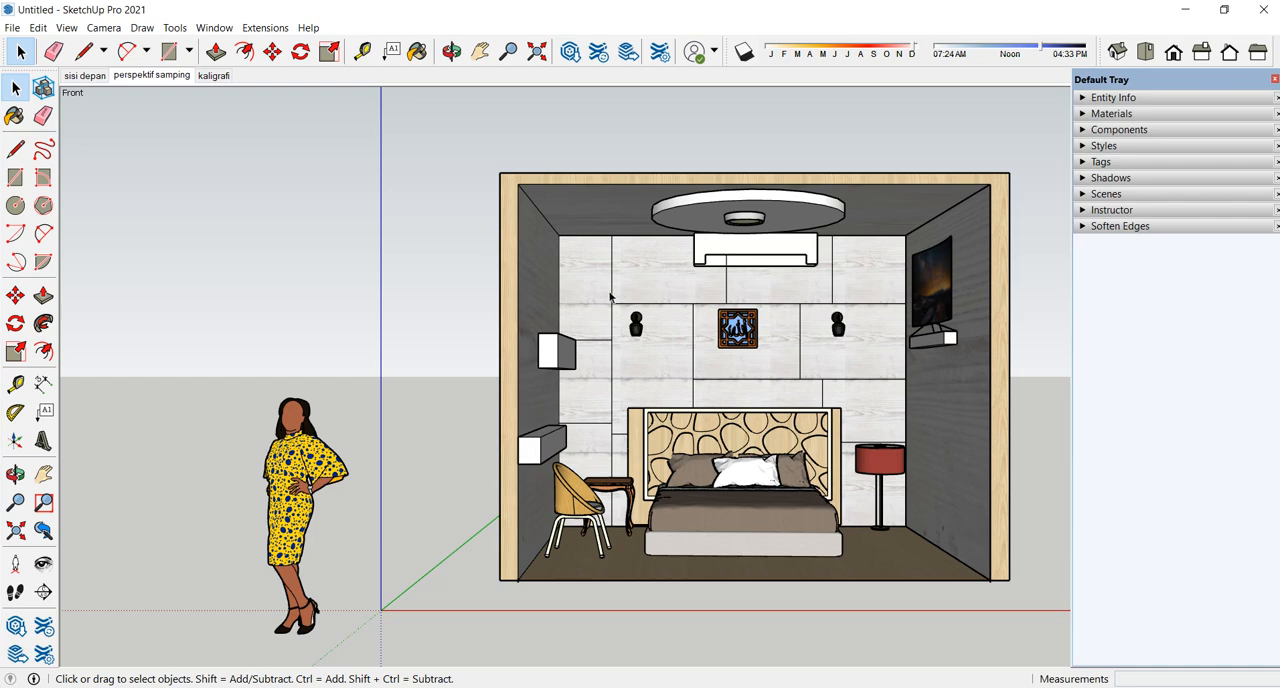
- Switch the camera to Parallel Projection and centre the room's front elevation at a larger size
click(103, 27)
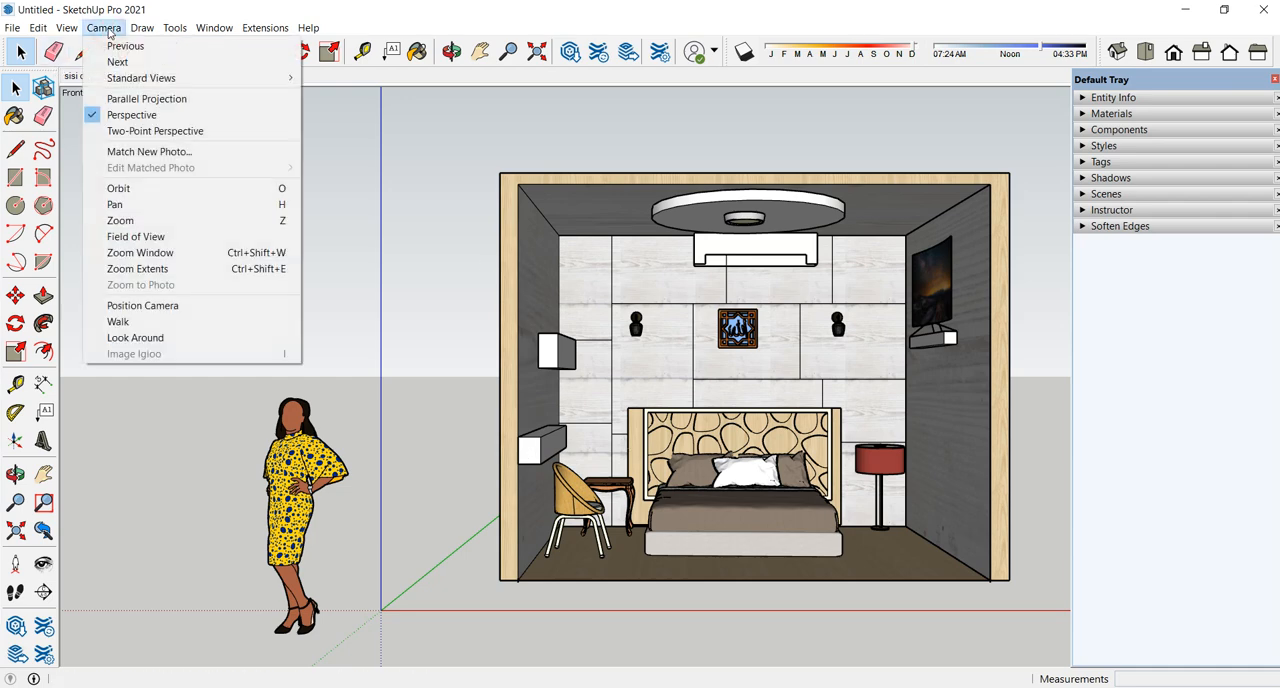
click(110, 99)
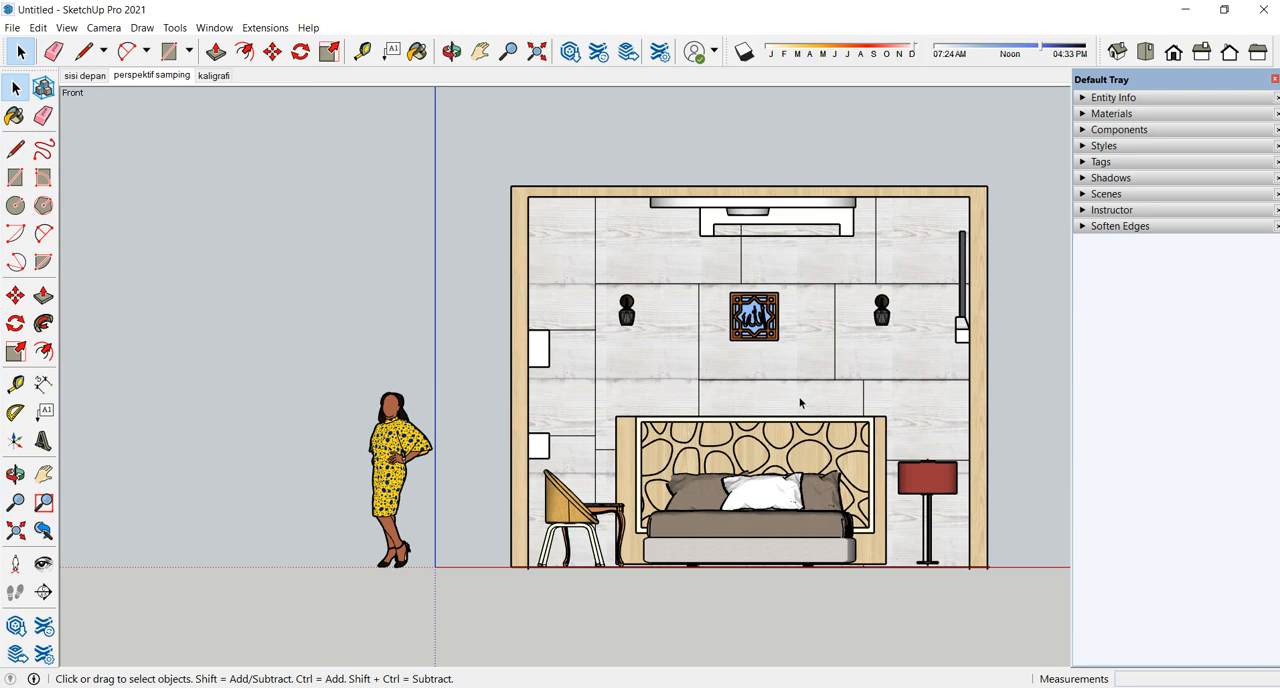
click(479, 62)
drag(771, 337, 609, 350)
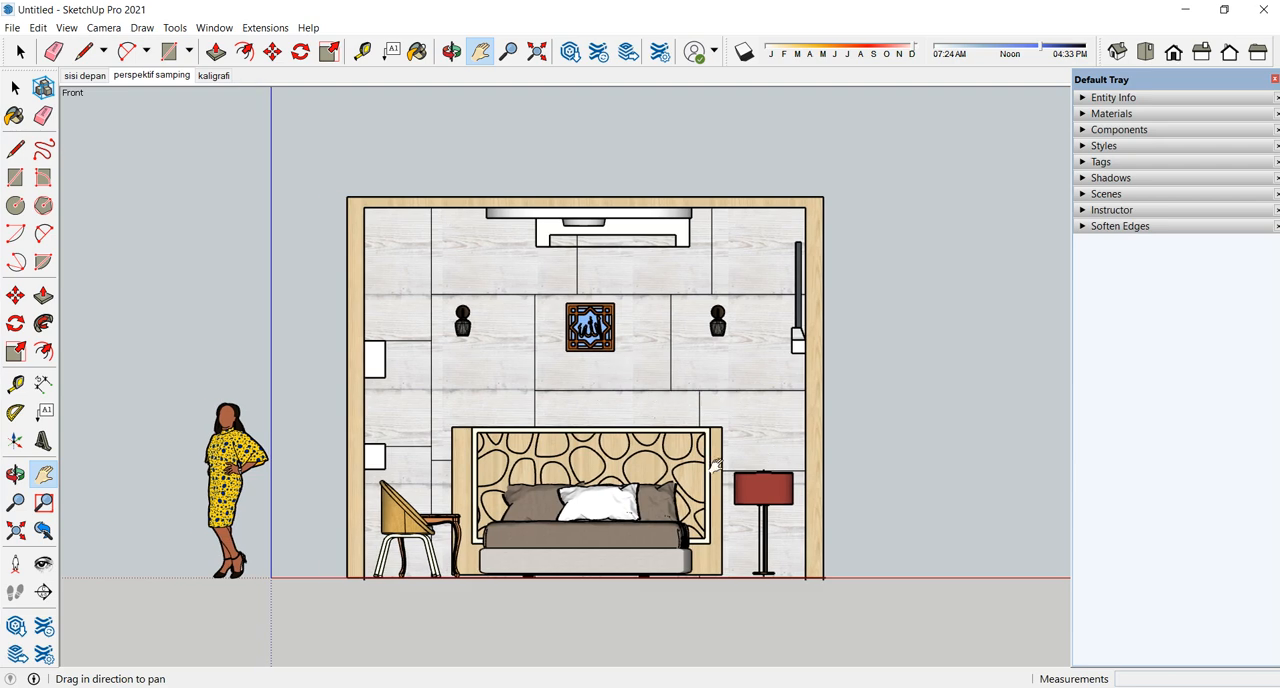
drag(605, 371, 652, 373)
scroll(590, 371, up, 2)
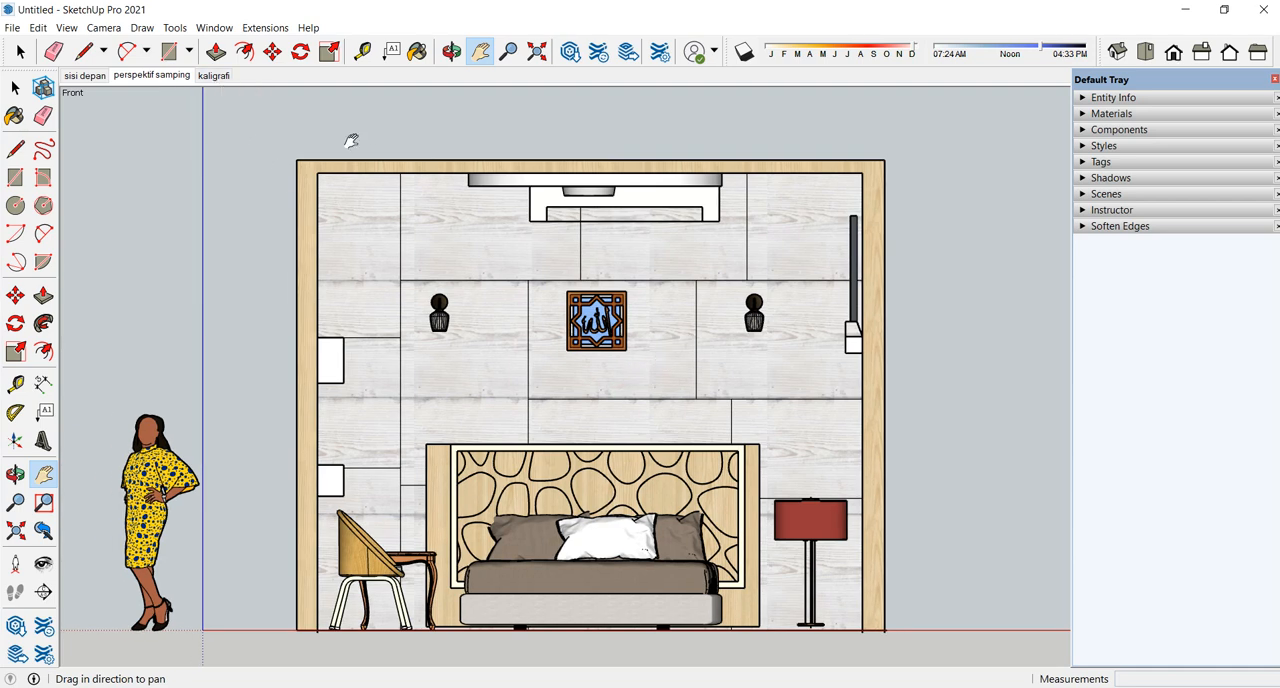
- Add a scene of the front elevation, rename it as "tampak depan" and update it
right_click(227, 78)
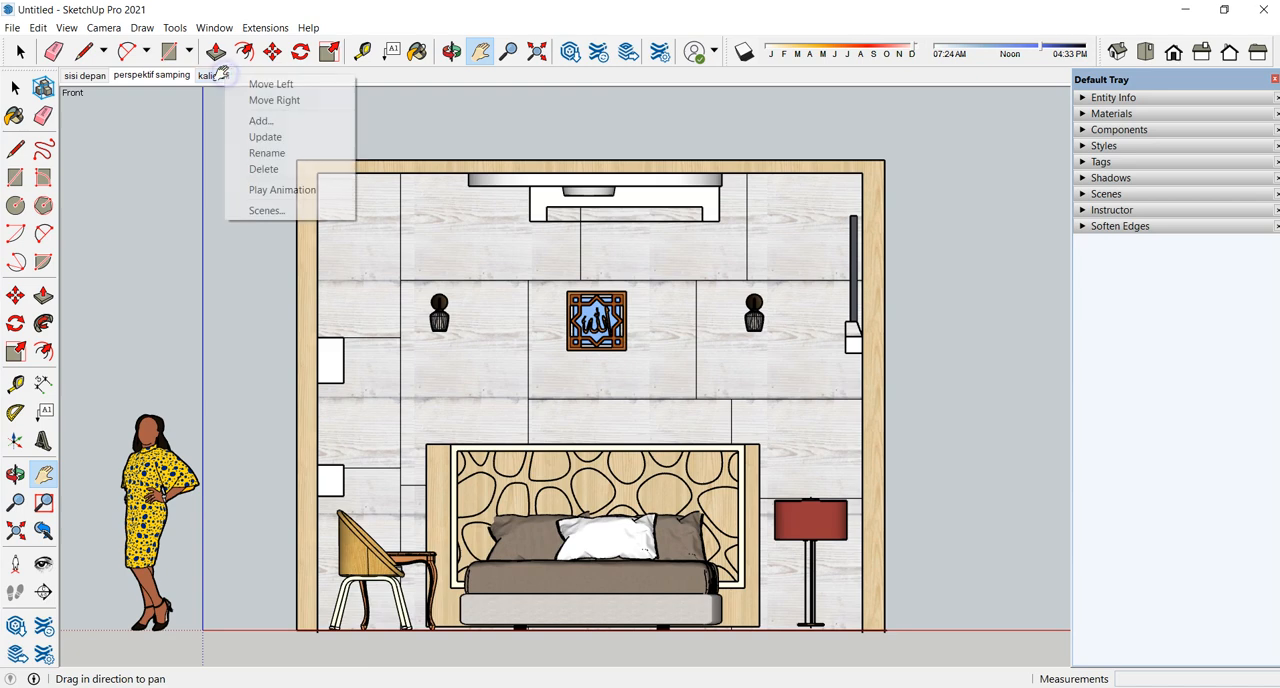
click(260, 121)
right_click(256, 76)
click(299, 154)
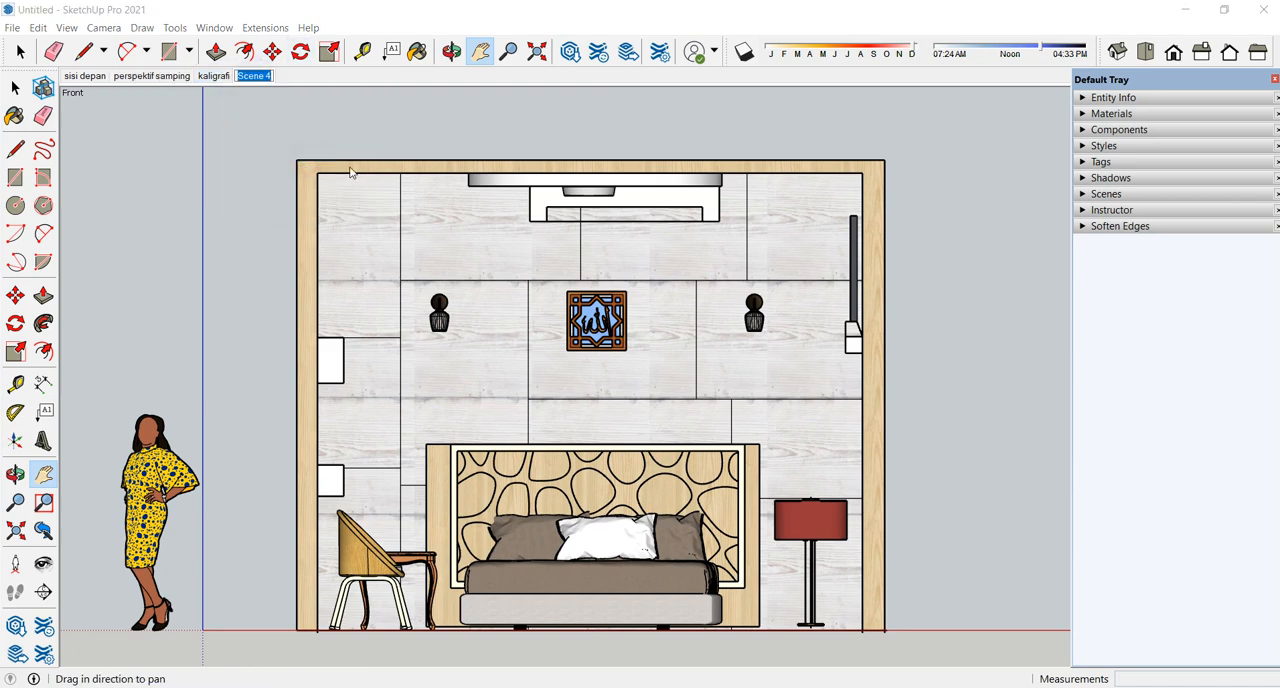
text(tampak depan)
key(Return)
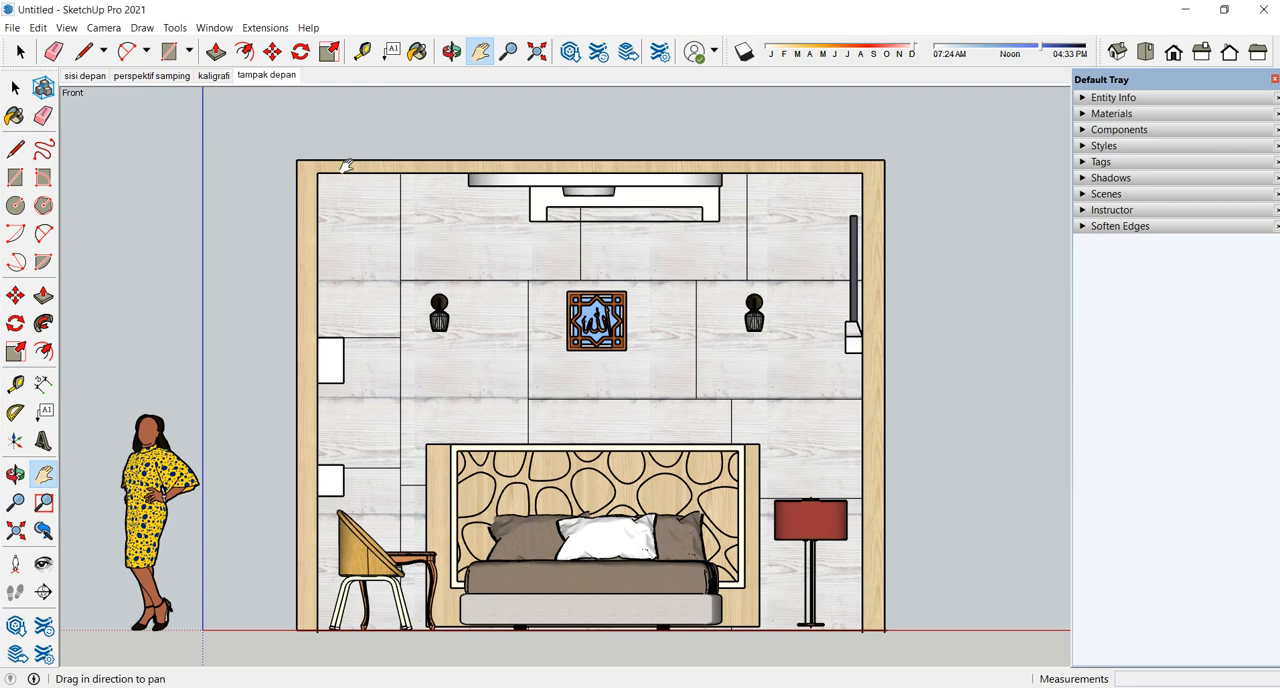
right_click(252, 76)
click(276, 141)
- Set the camera to the standard Right view and centre the room's side elevation
click(14, 88)
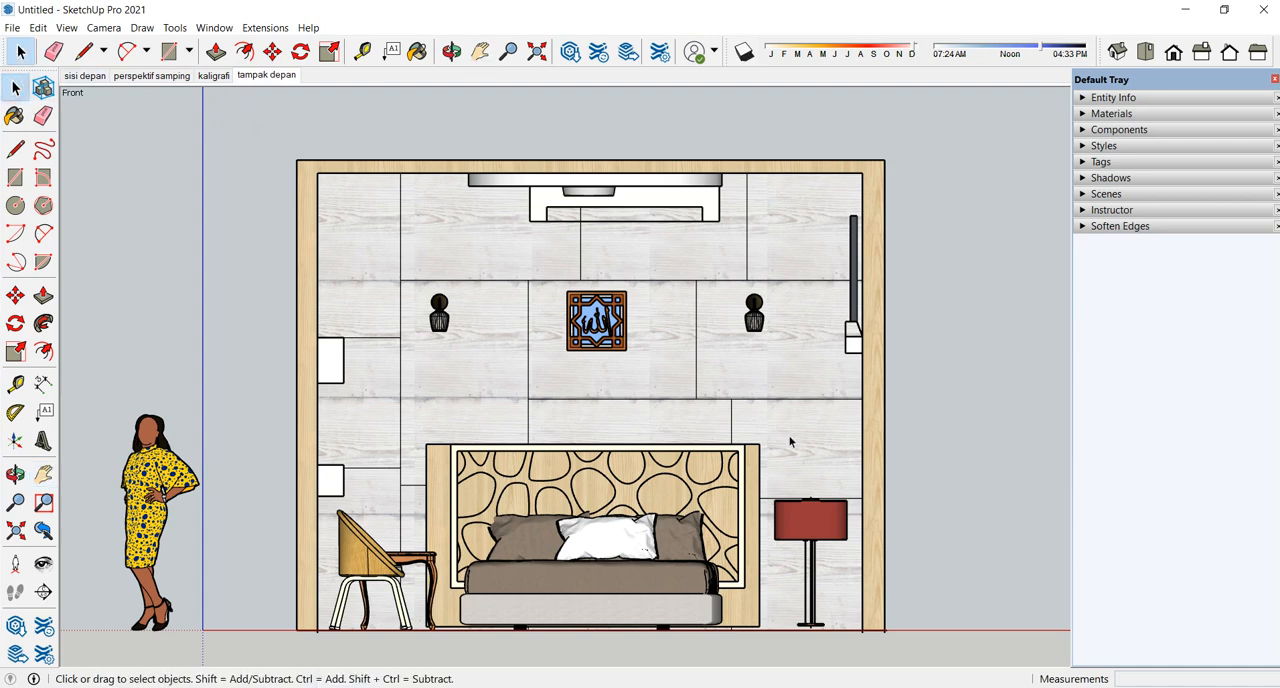
key(o)
key(space)
click(1204, 56)
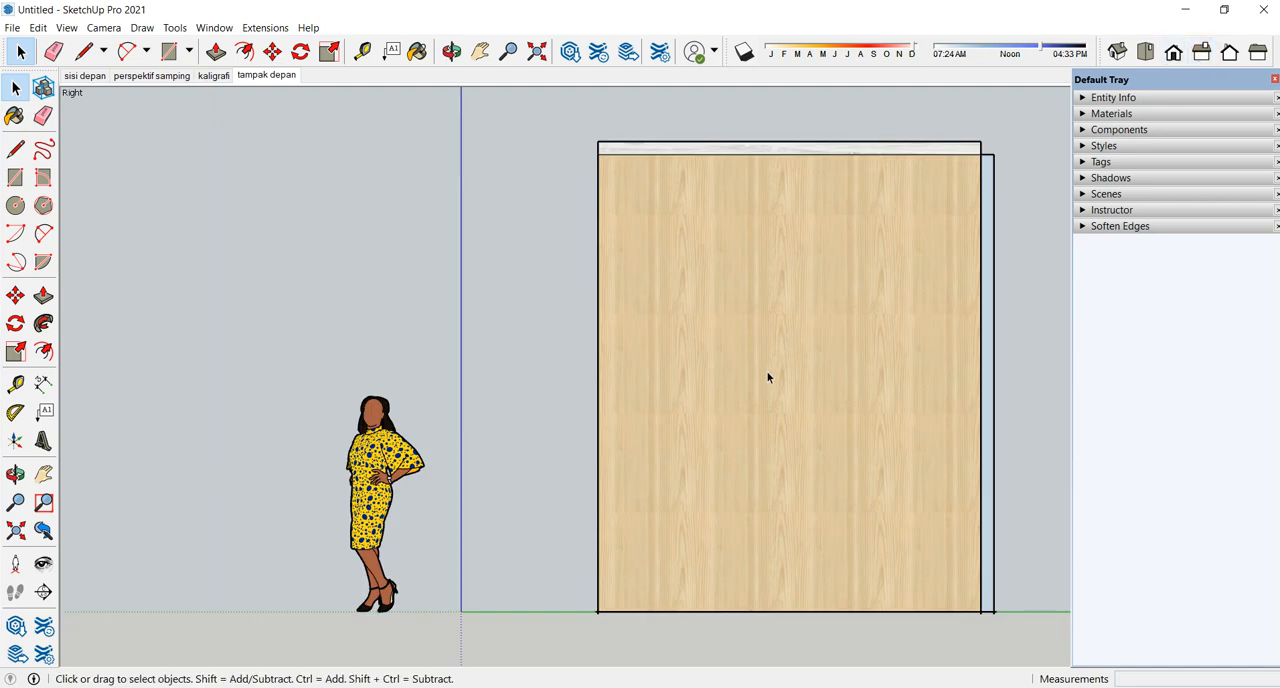
click(480, 52)
drag(604, 359, 537, 368)
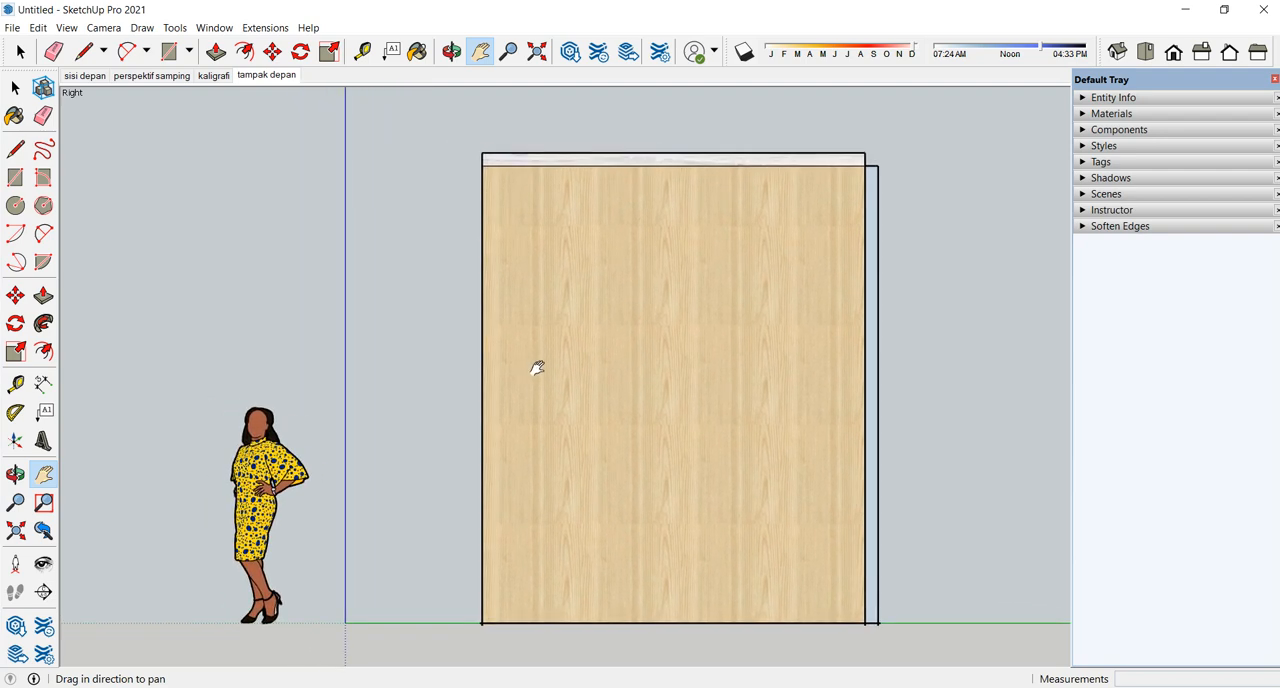
- Add a scene of the right elevation, rename it as "tampak kanan" and update it
right_click(265, 77)
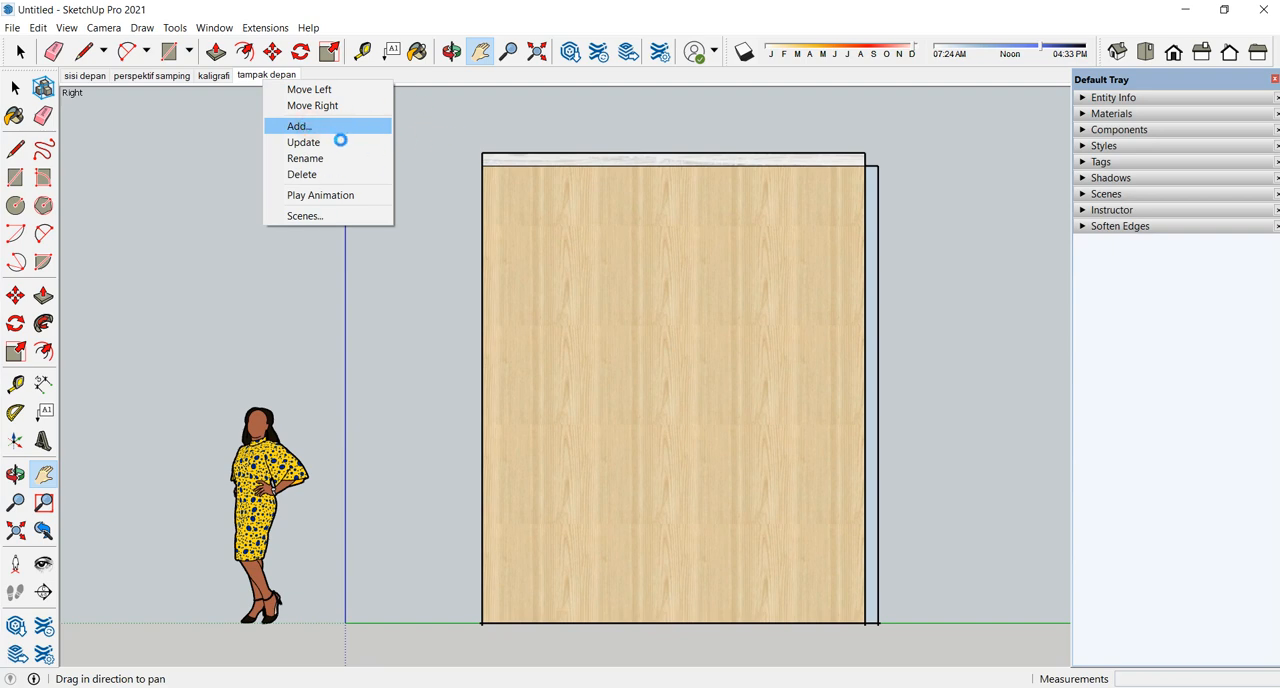
right_click(322, 77)
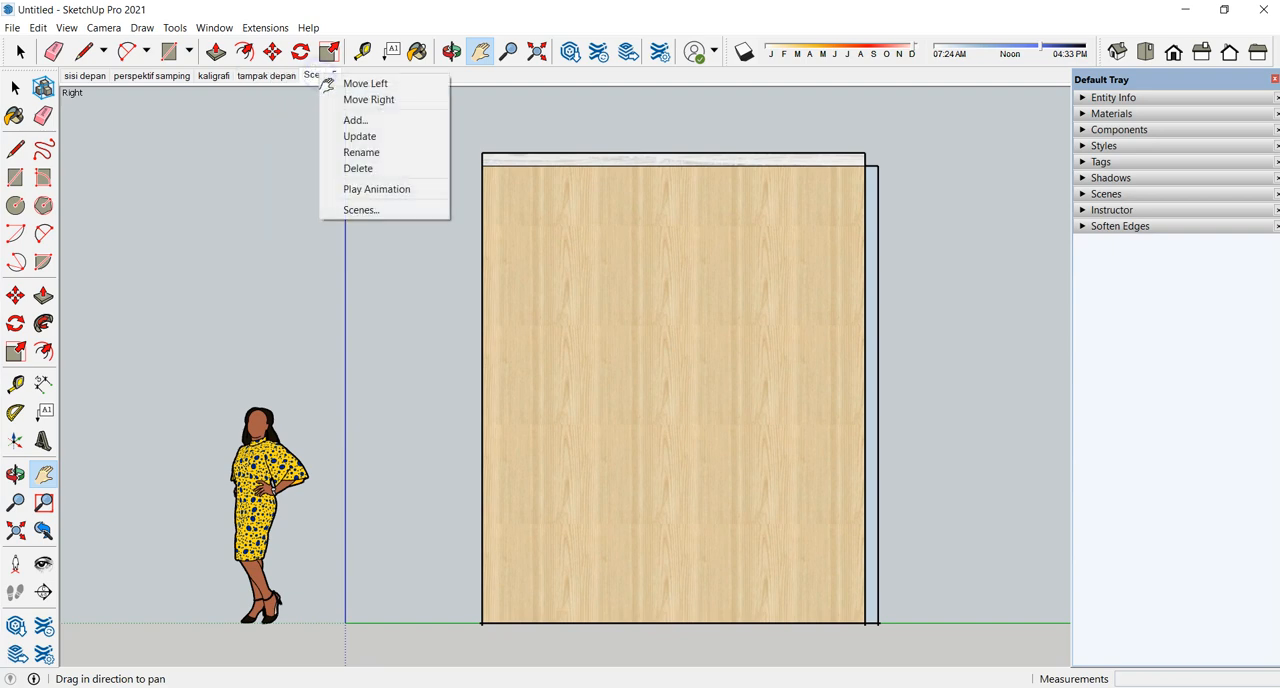
click(350, 152)
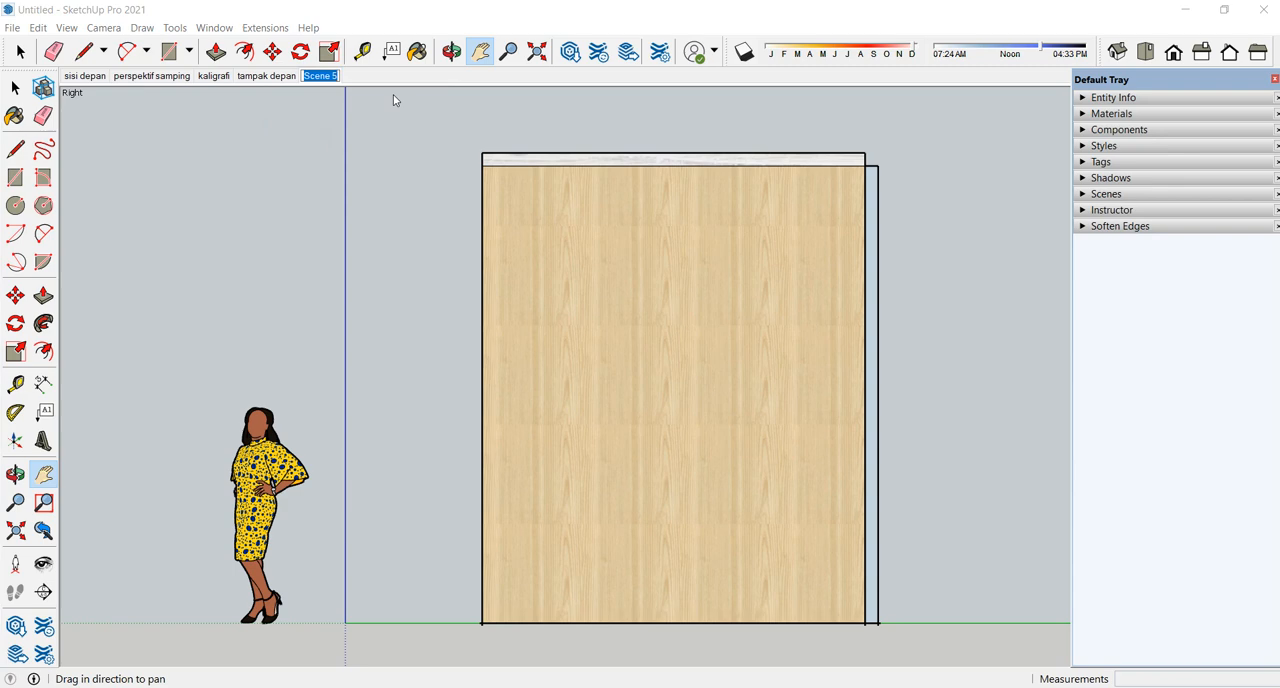
text(tampak kanan)
key(Return)
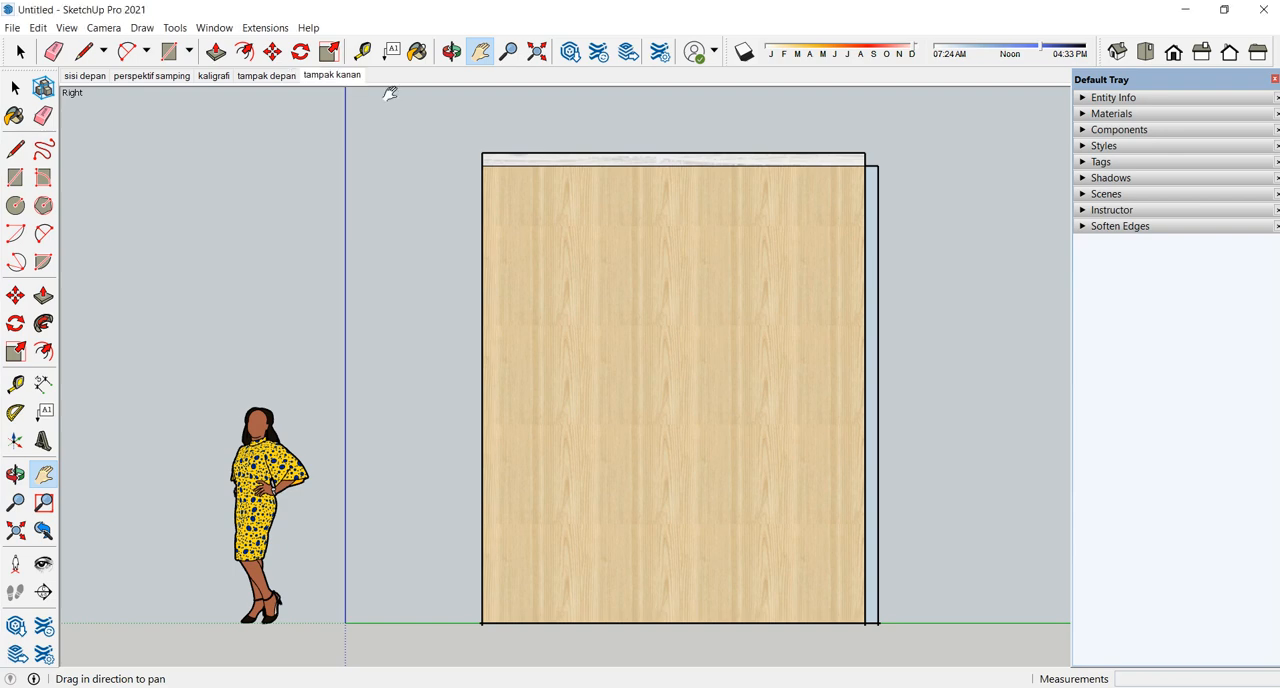
right_click(329, 80)
click(349, 142)
- Switch between the saved perspective and elevation scenes to compare their views, finishing on "tampak depan"
click(148, 76)
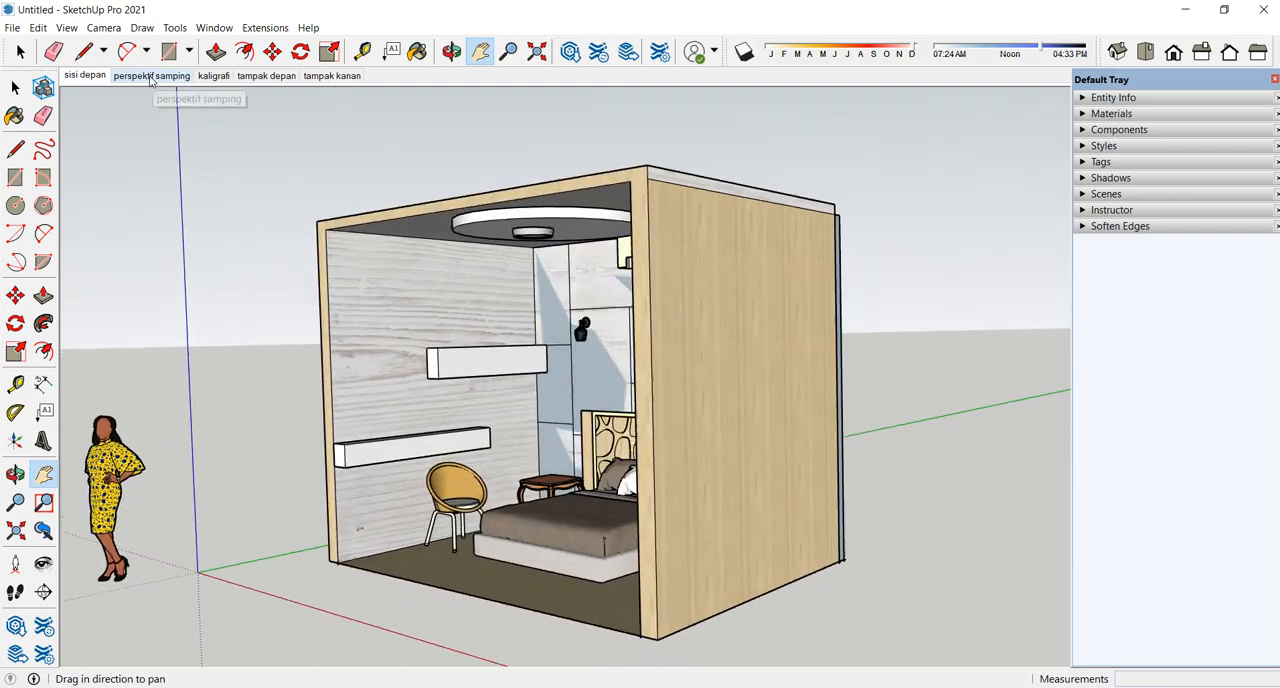
click(325, 78)
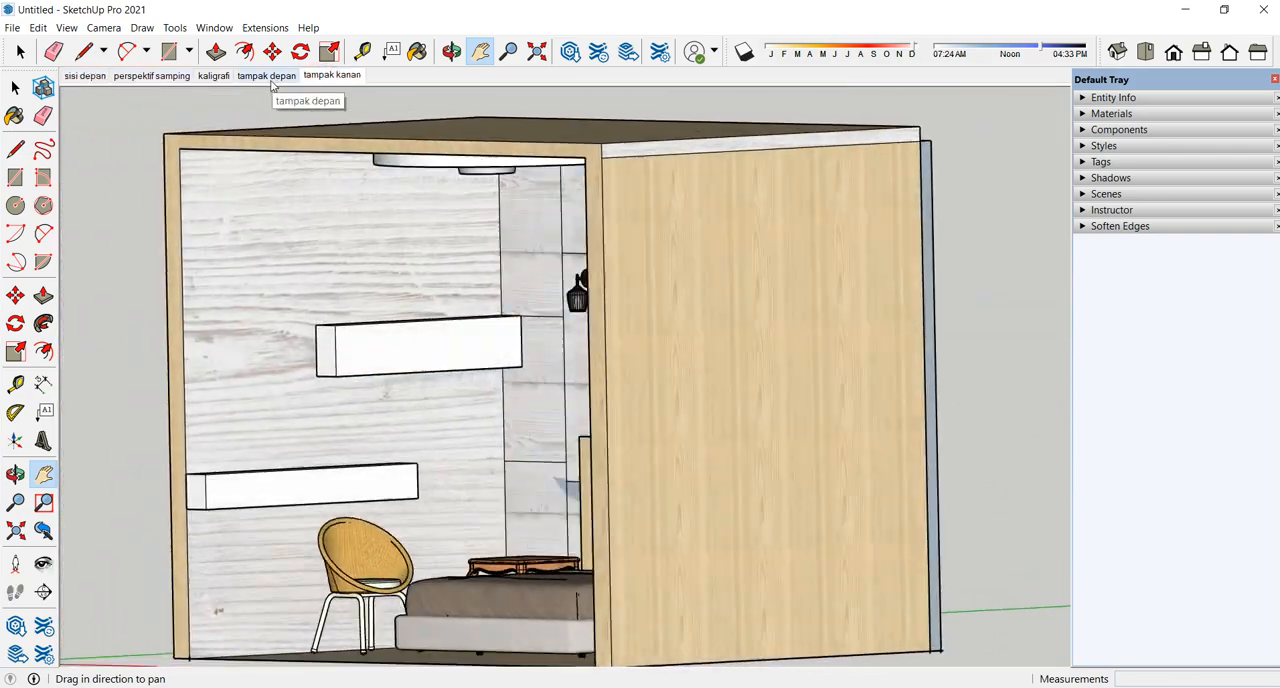
click(268, 77)
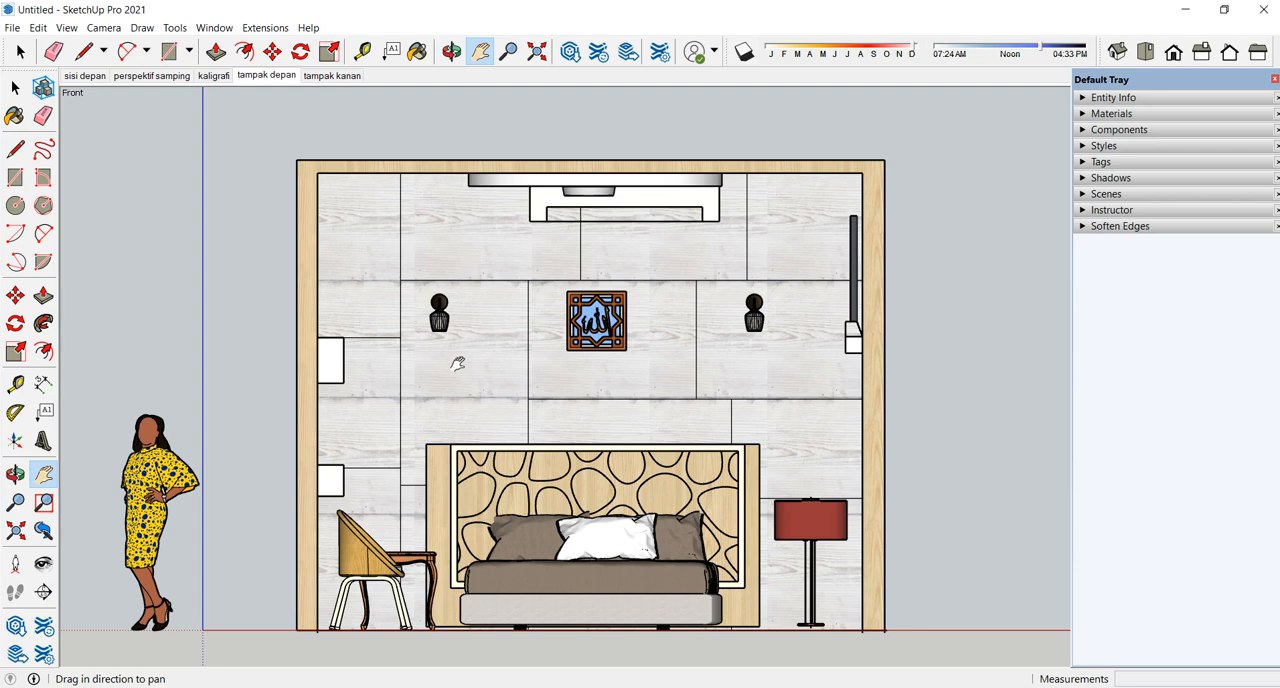
- Switch the camera back to Perspective and frame the whole bedroom from the front
click(103, 27)
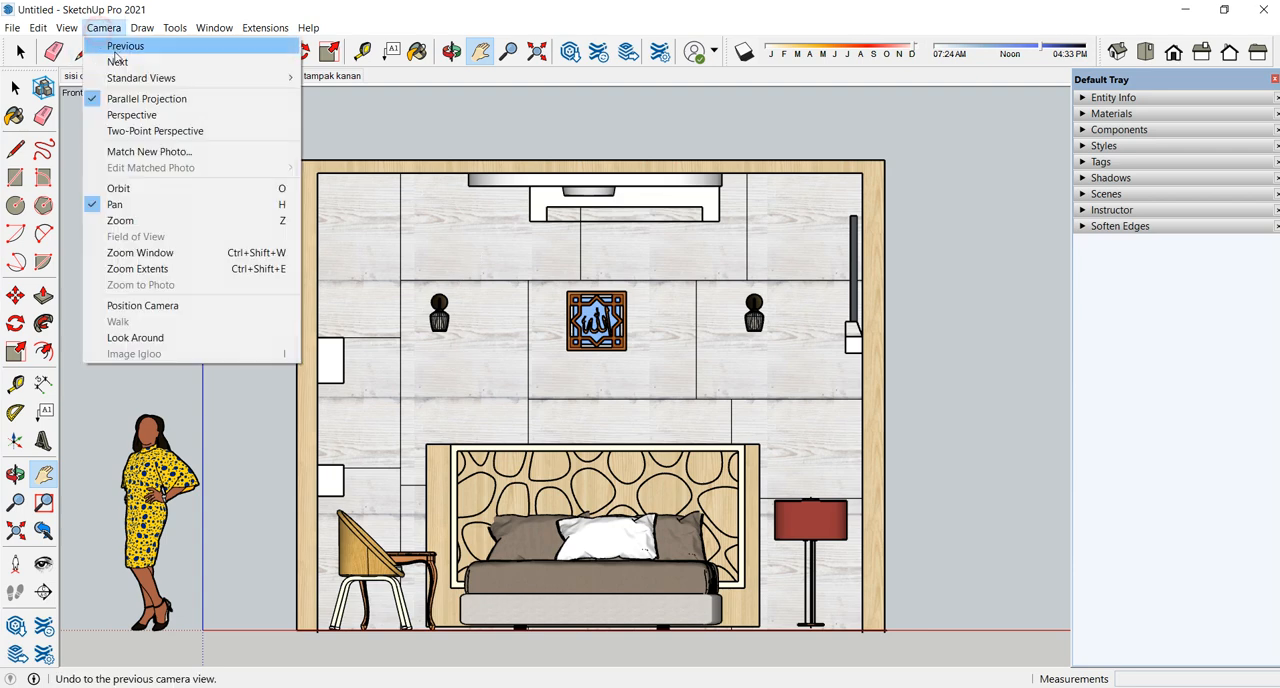
click(131, 114)
scroll(633, 490, up, 3)
scroll(633, 490, down, 2)
mouse_move(633, 490)
middle_down()
mouse_move(655, 491)
mouse_move(635, 483)
middle_up()
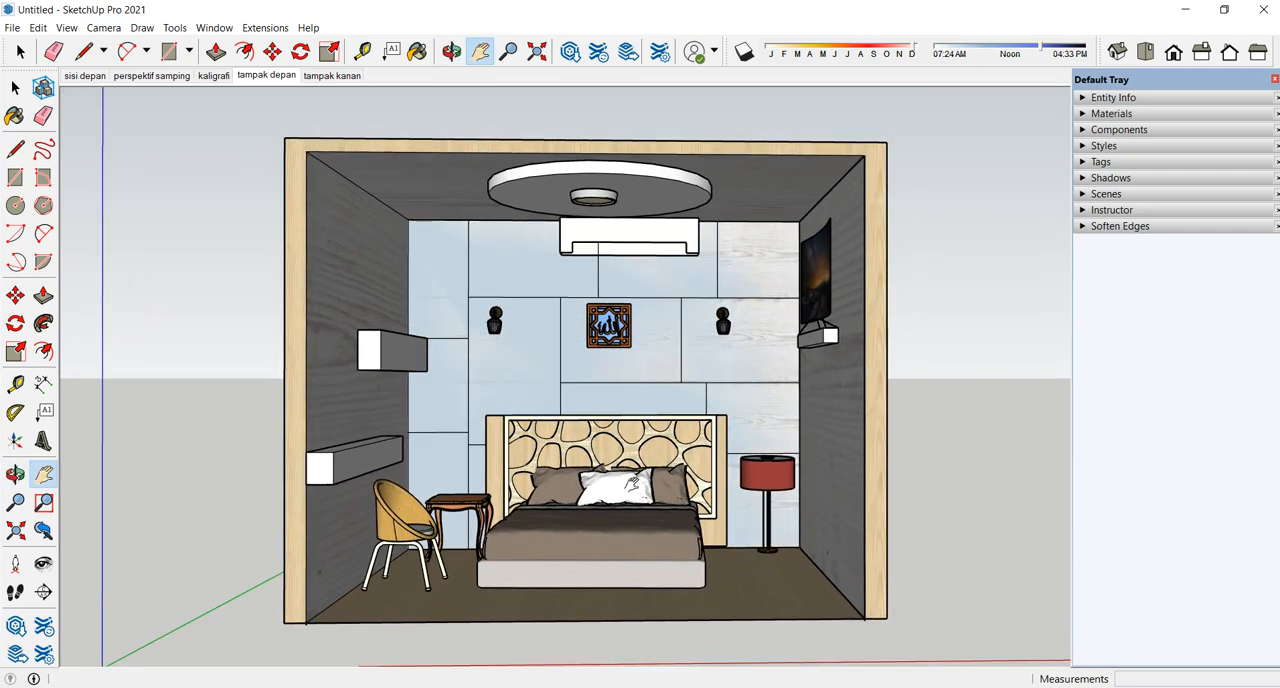
- Set the camera's field of view to 75 degrees and examine the bedroom interior around the bed
scroll(586, 498, up, 1)
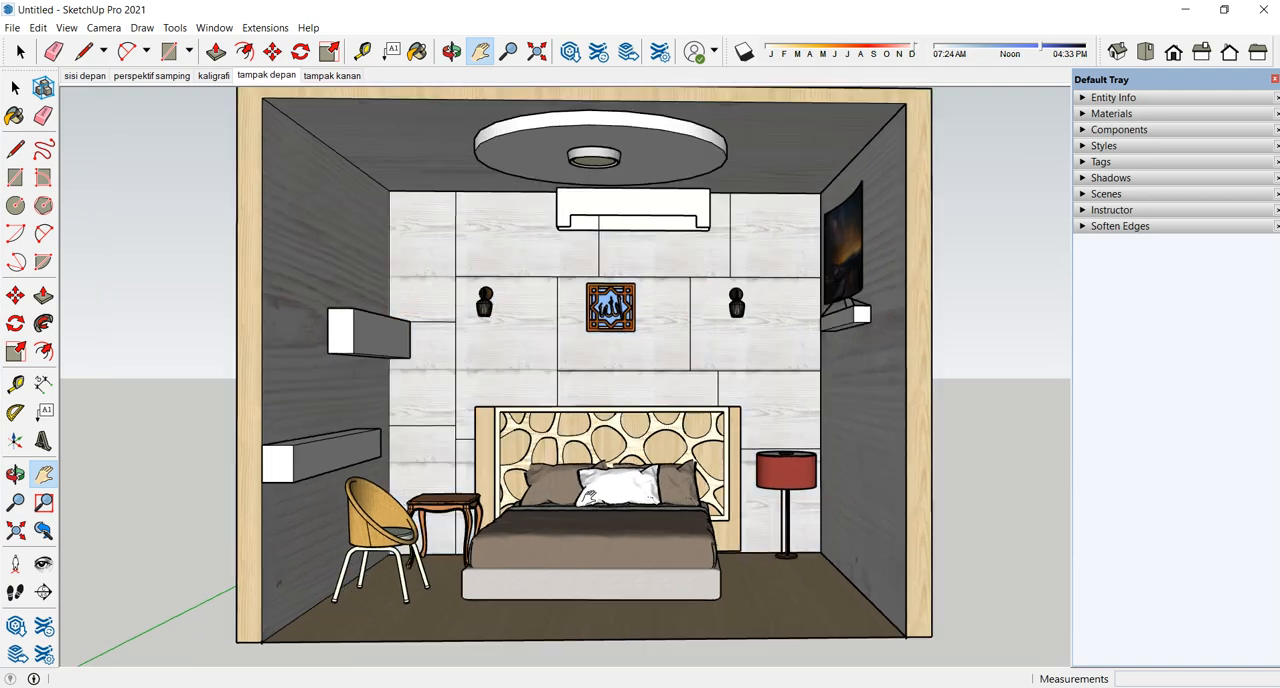
scroll(594, 499, up, 3)
scroll(598, 501, down, 7)
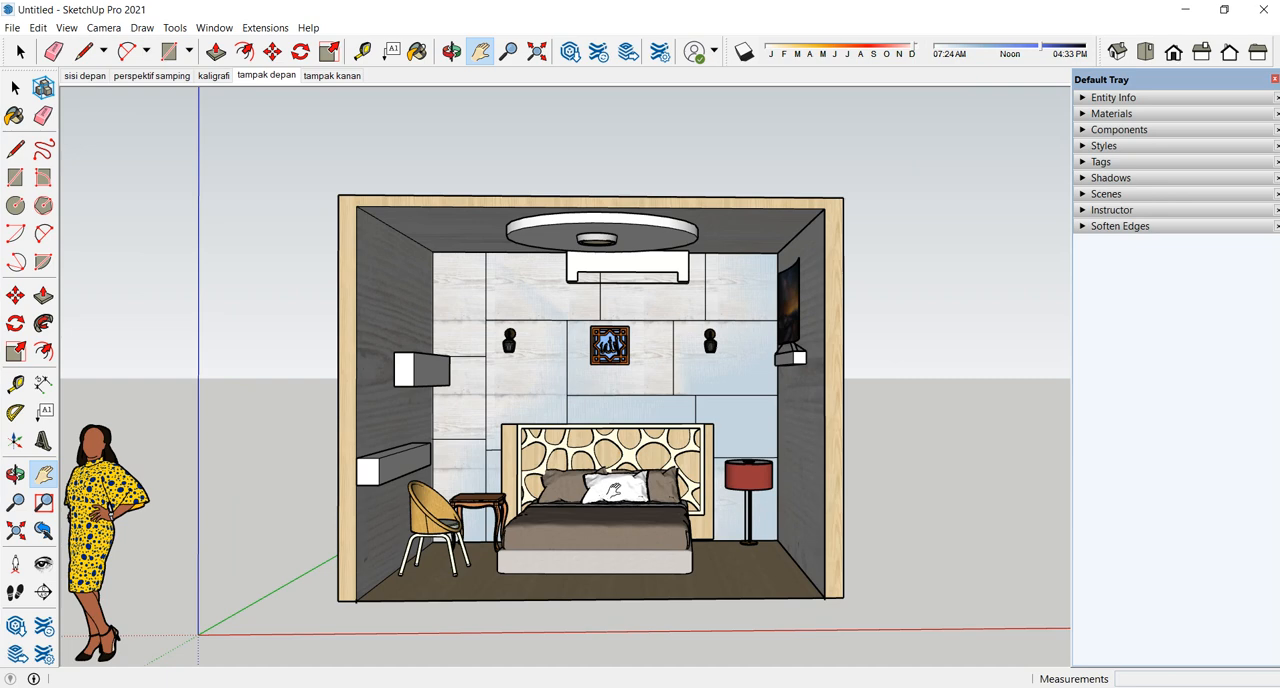
scroll(614, 490, up, 5)
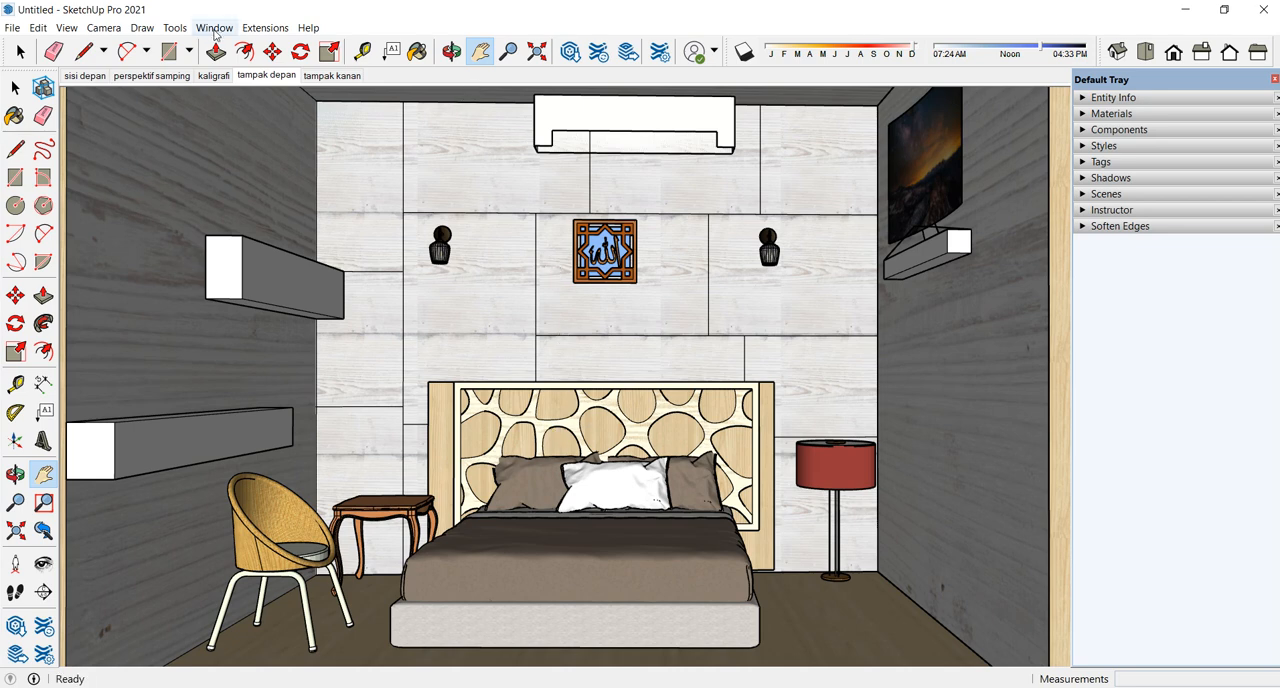
click(62, 32)
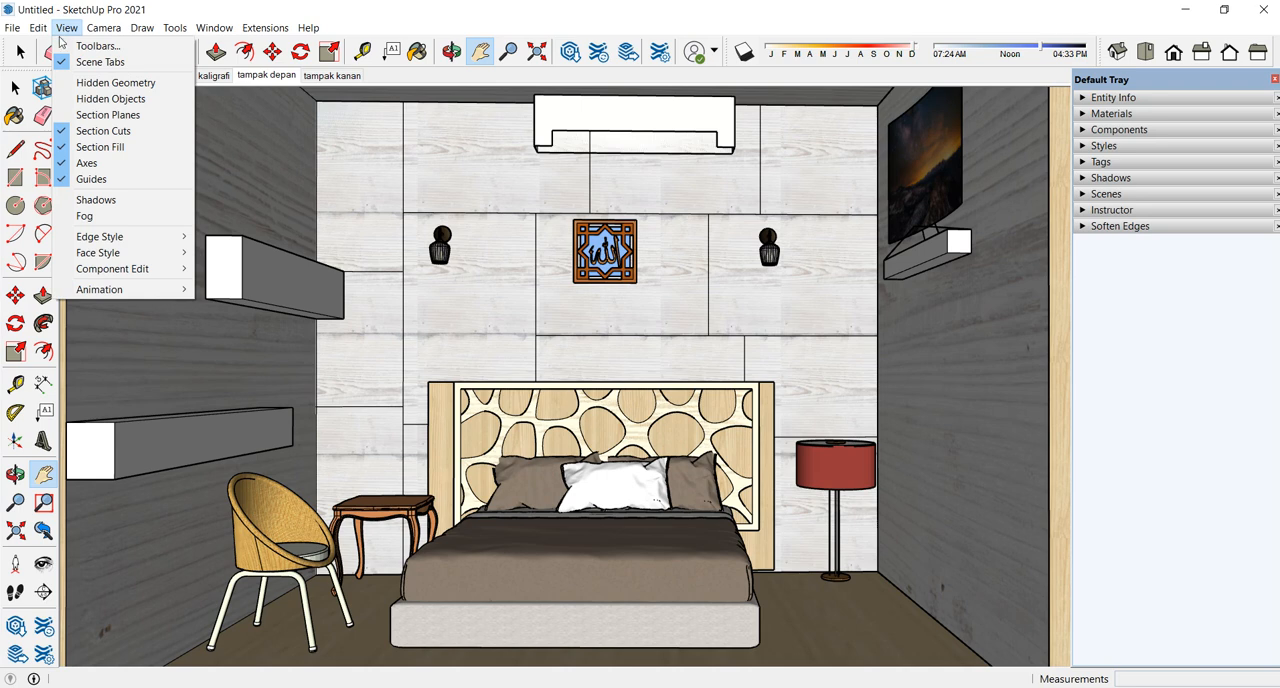
mouse_move(105, 31)
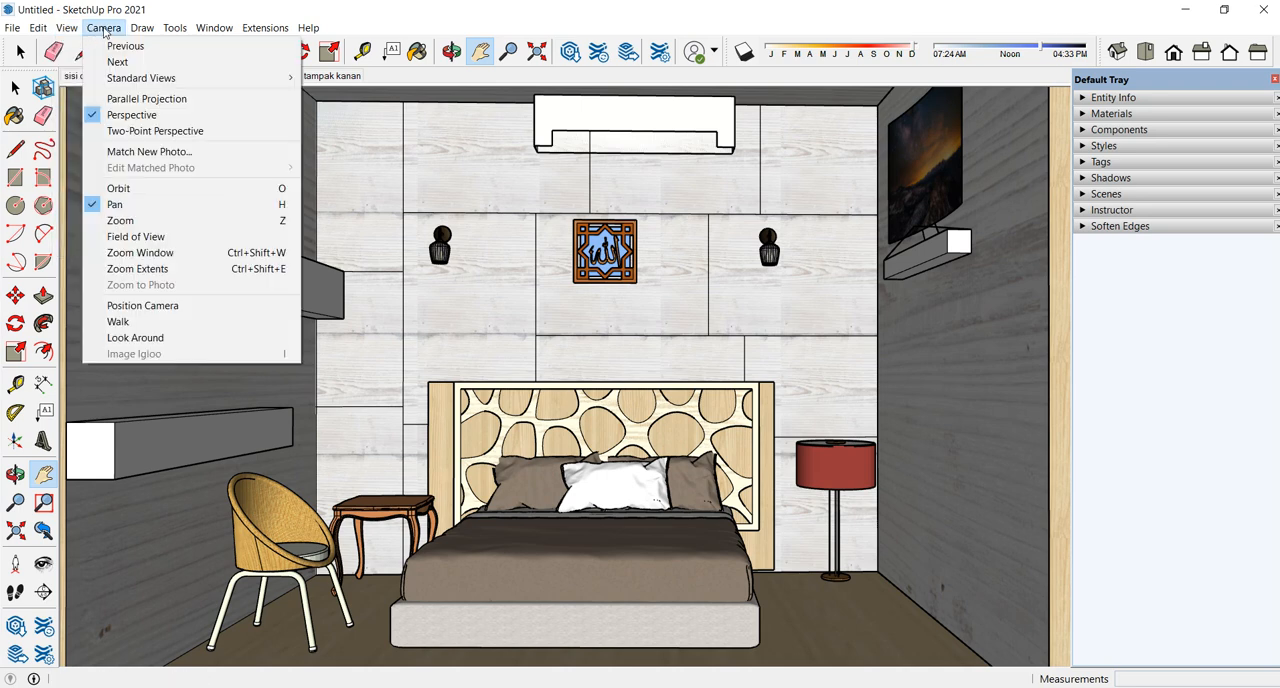
click(104, 237)
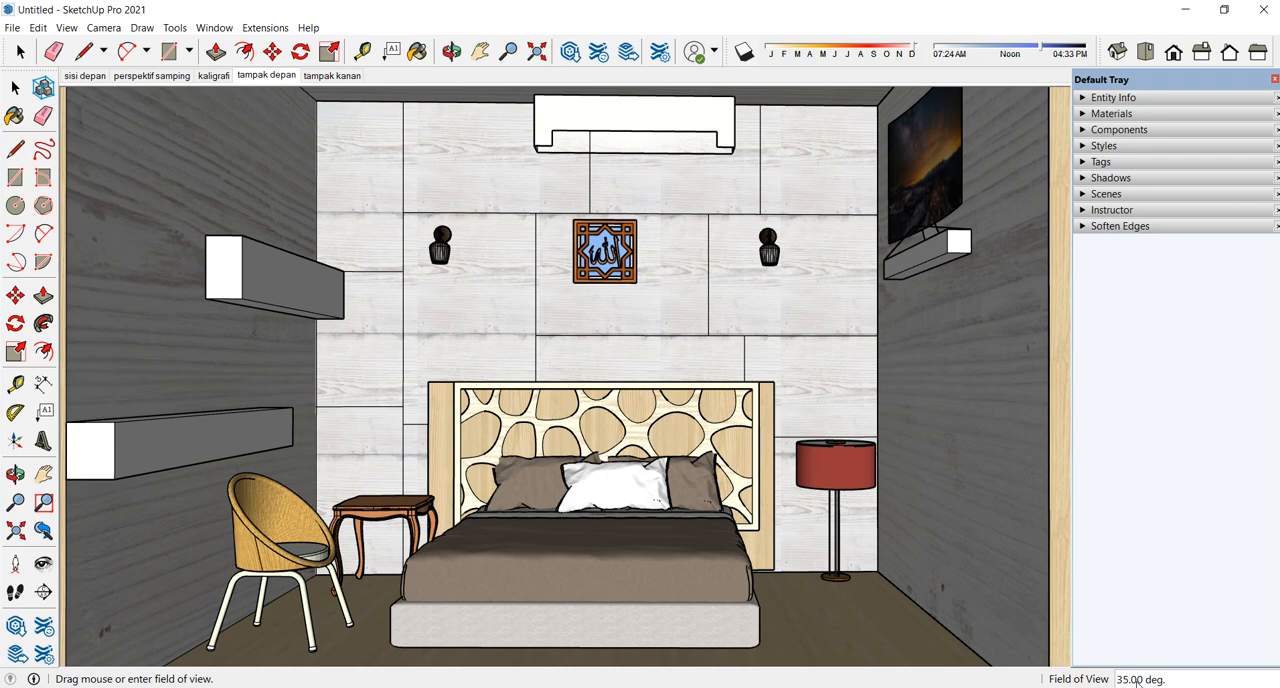
text(75)
key(Return)
scroll(563, 362, down, 8)
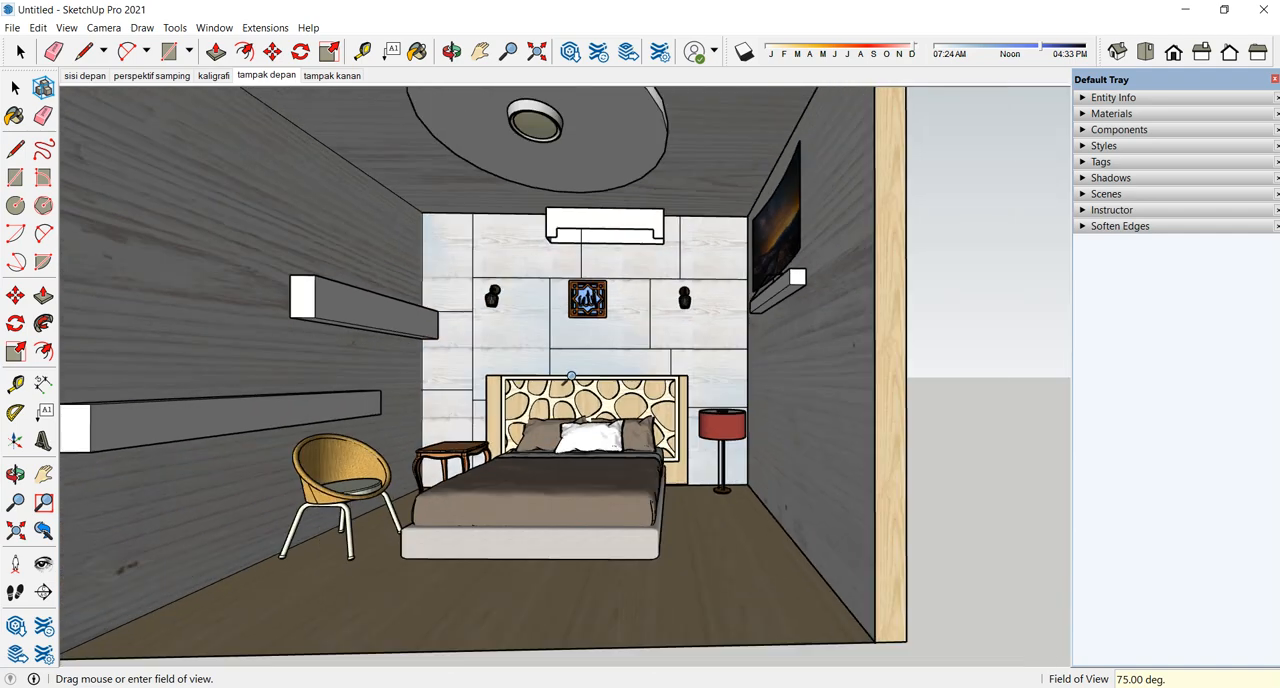
middle_drag(563, 362, 591, 381)
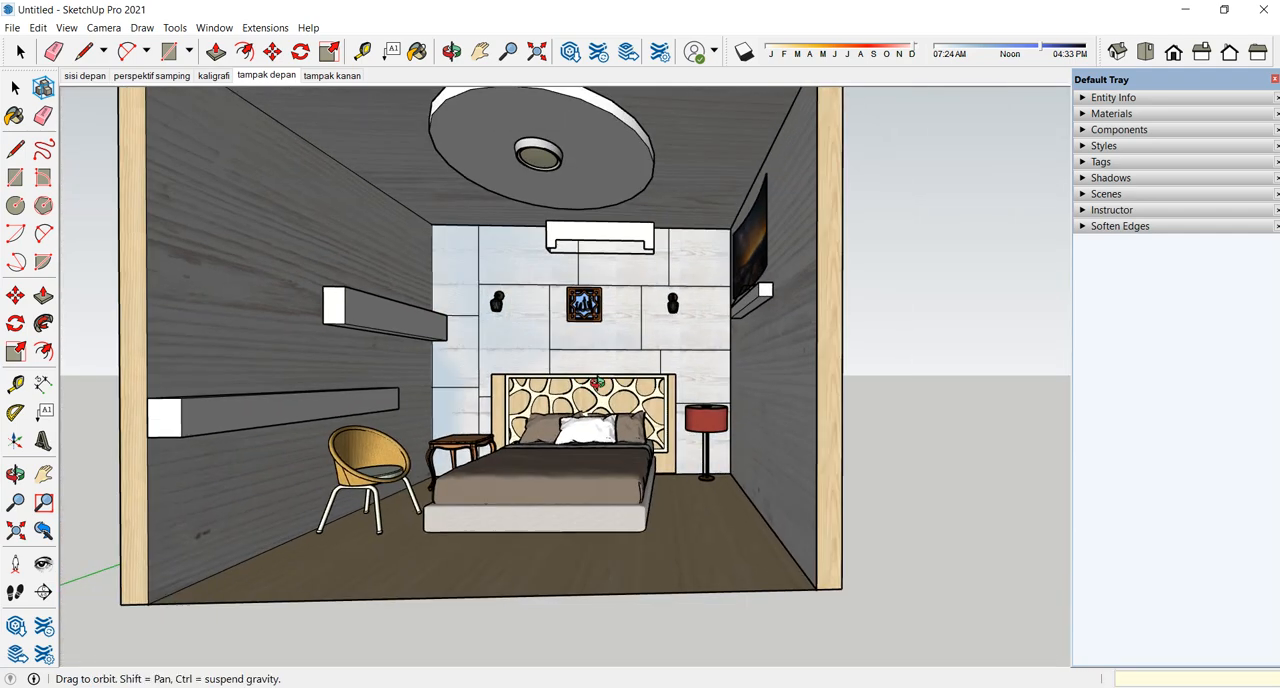
scroll(591, 381, up, 8)
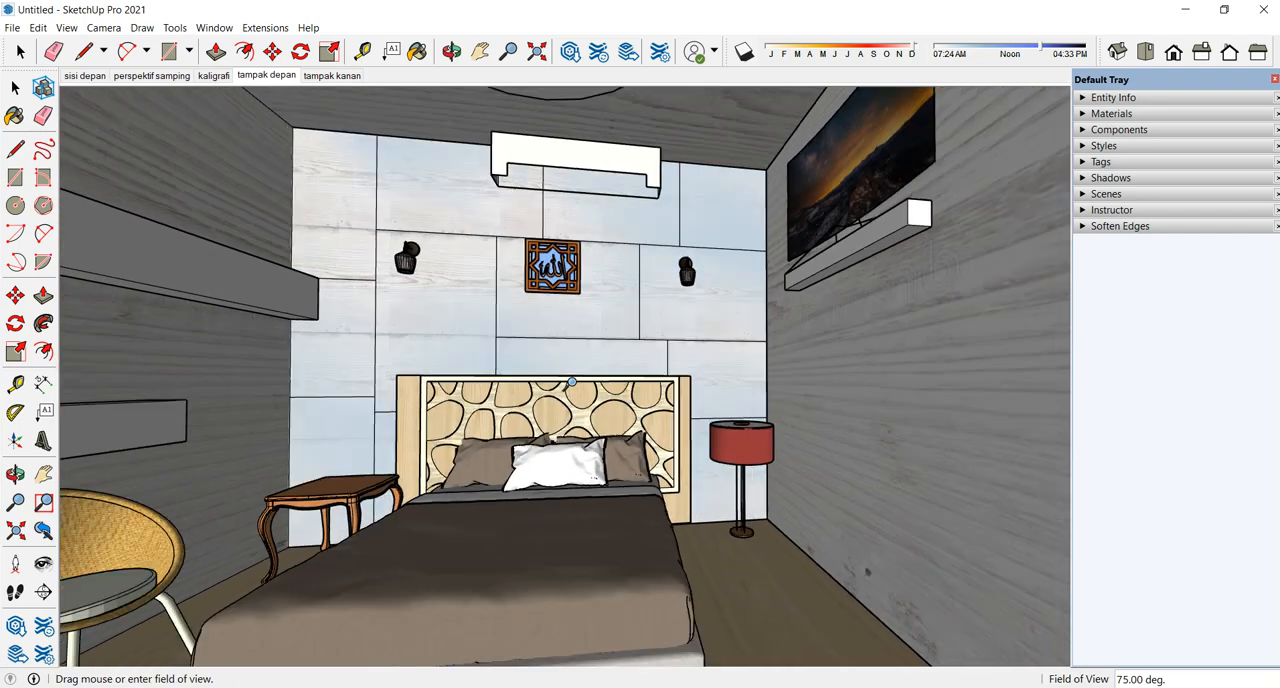
scroll(572, 382, up, 3)
middle_drag(572, 382, 539, 388)
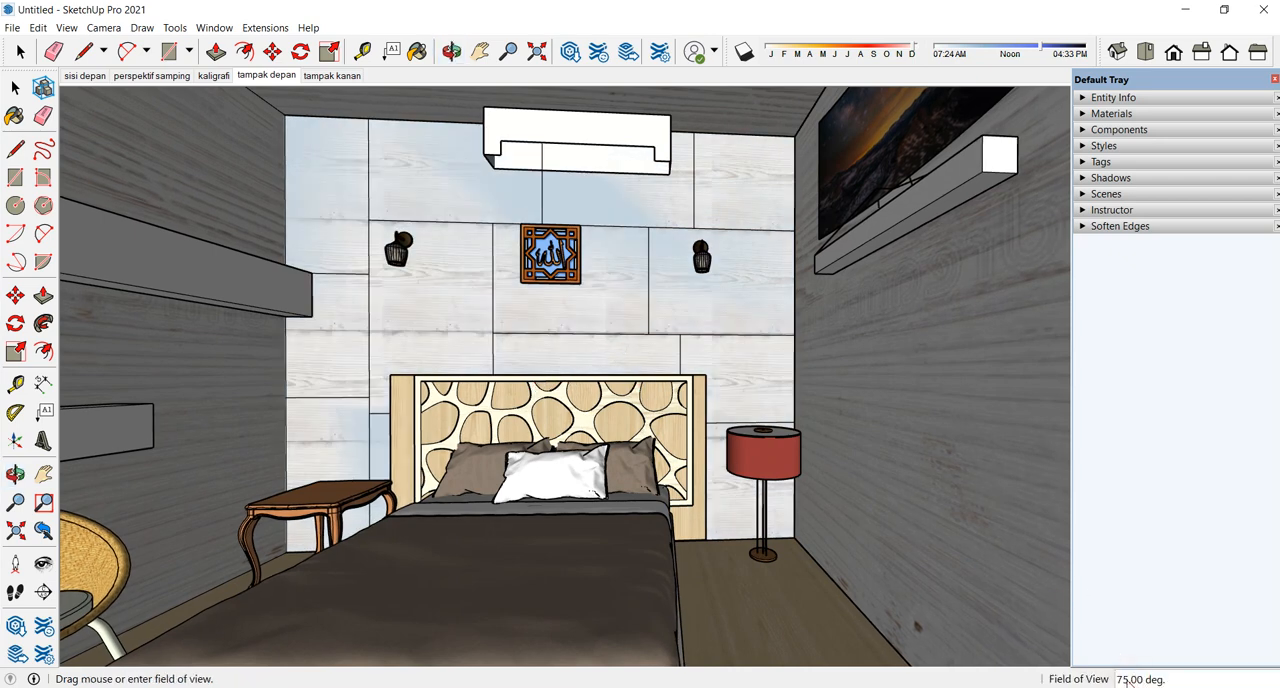
- Set the camera's field of view to 30 degrees and check the framing of the bedroom
text(30)
key(Return)
scroll(619, 425, down, 2)
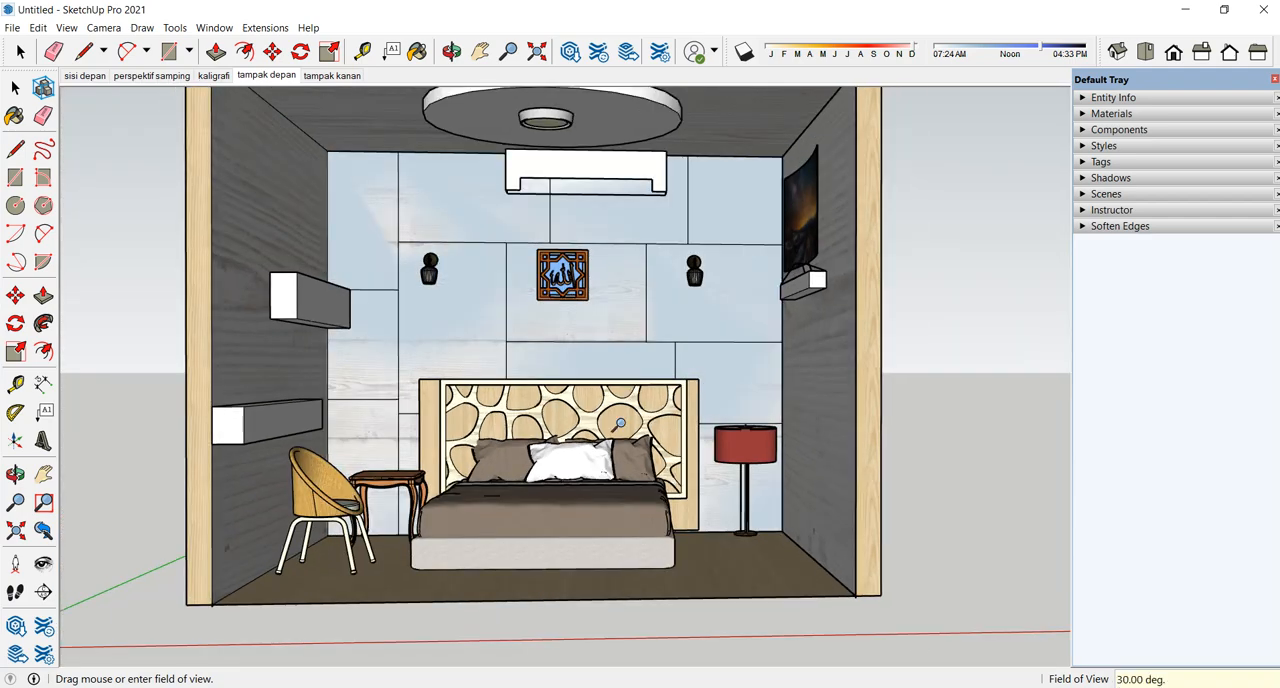
scroll(620, 425, up, 1)
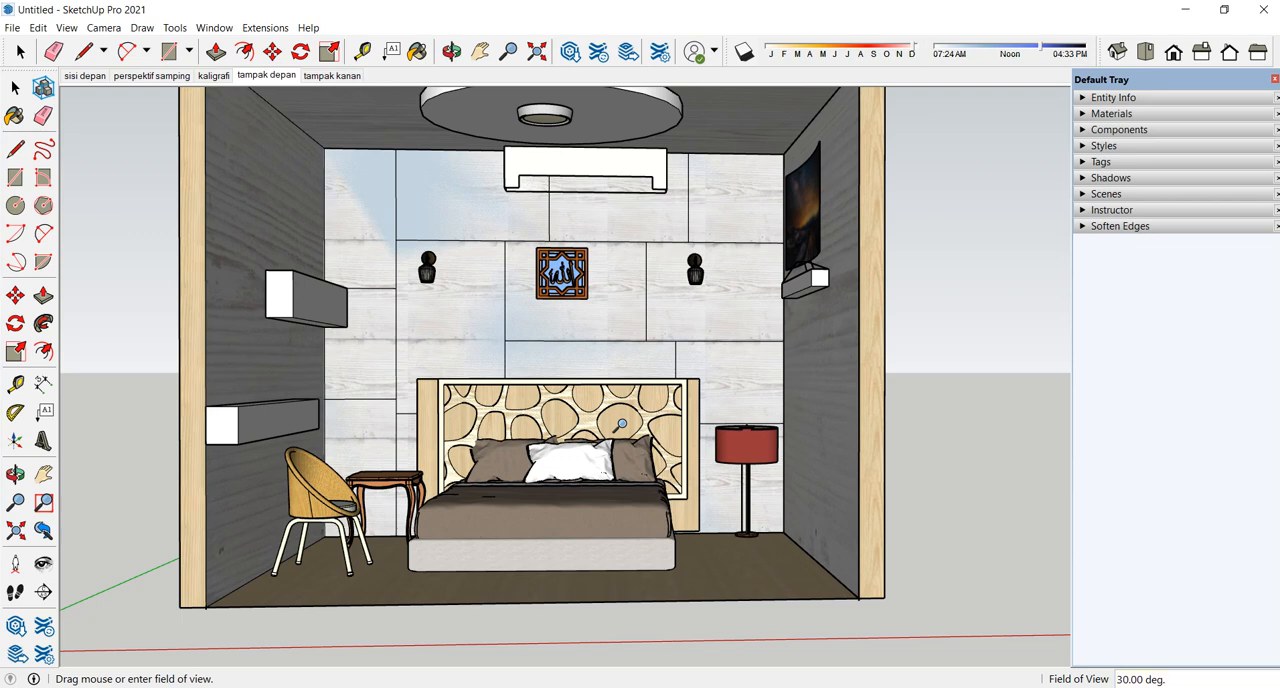
- Narrow the camera's field of view to 10 degrees and centre the whole bedroom in the front view
text(1)
key(Return)
scroll(543, 382, up, 2)
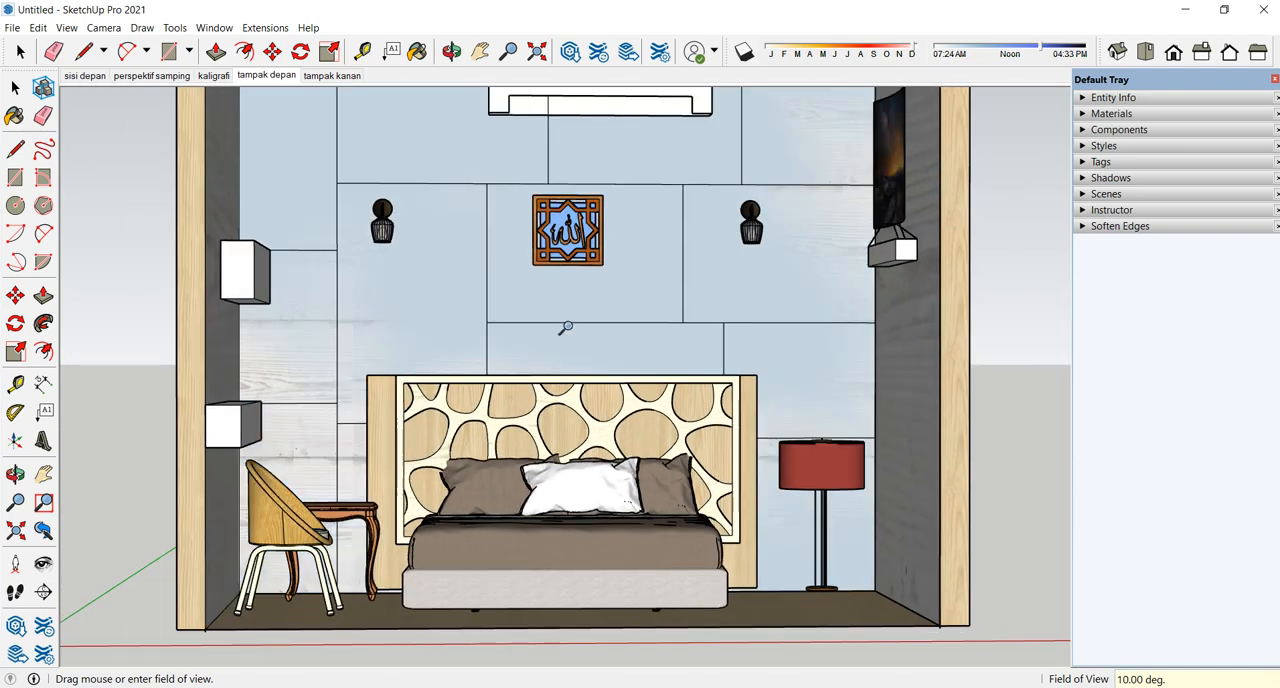
key(h)
drag(577, 323, 574, 366)
scroll(568, 387, down, 1)
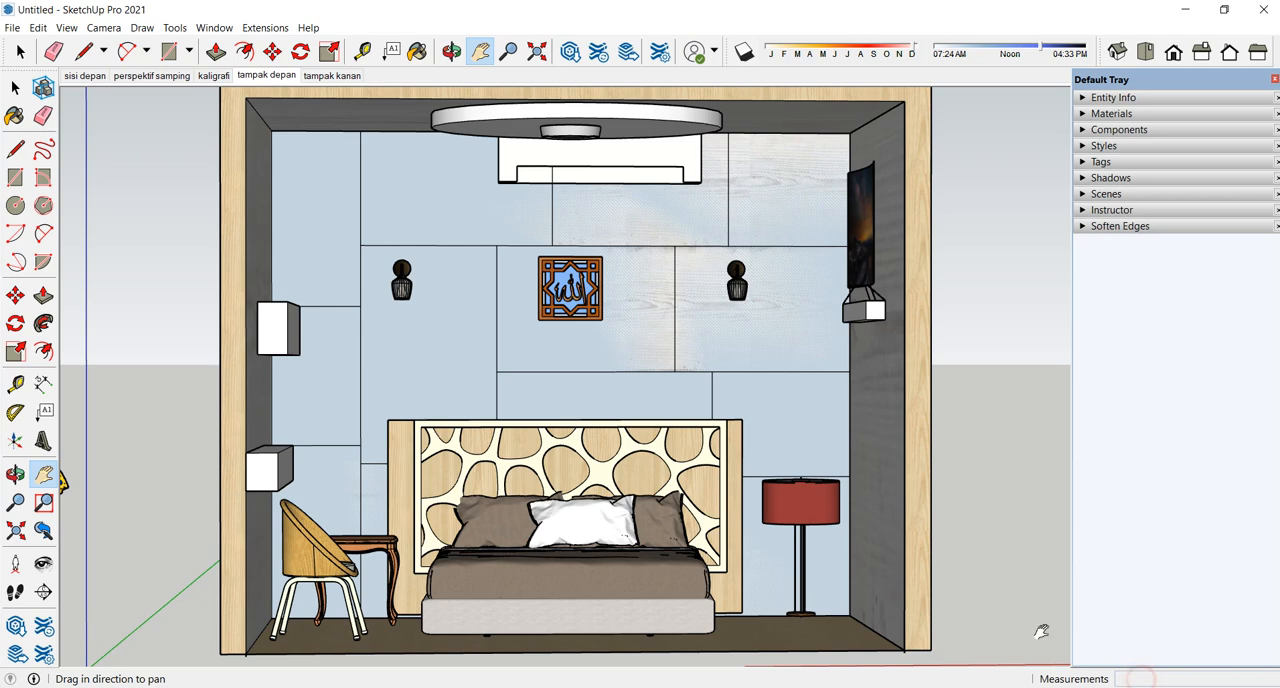
- Set a wide-angle field of view and orbit to view the shelf wall, chair and bed from inside the room
click(103, 27)
click(135, 236)
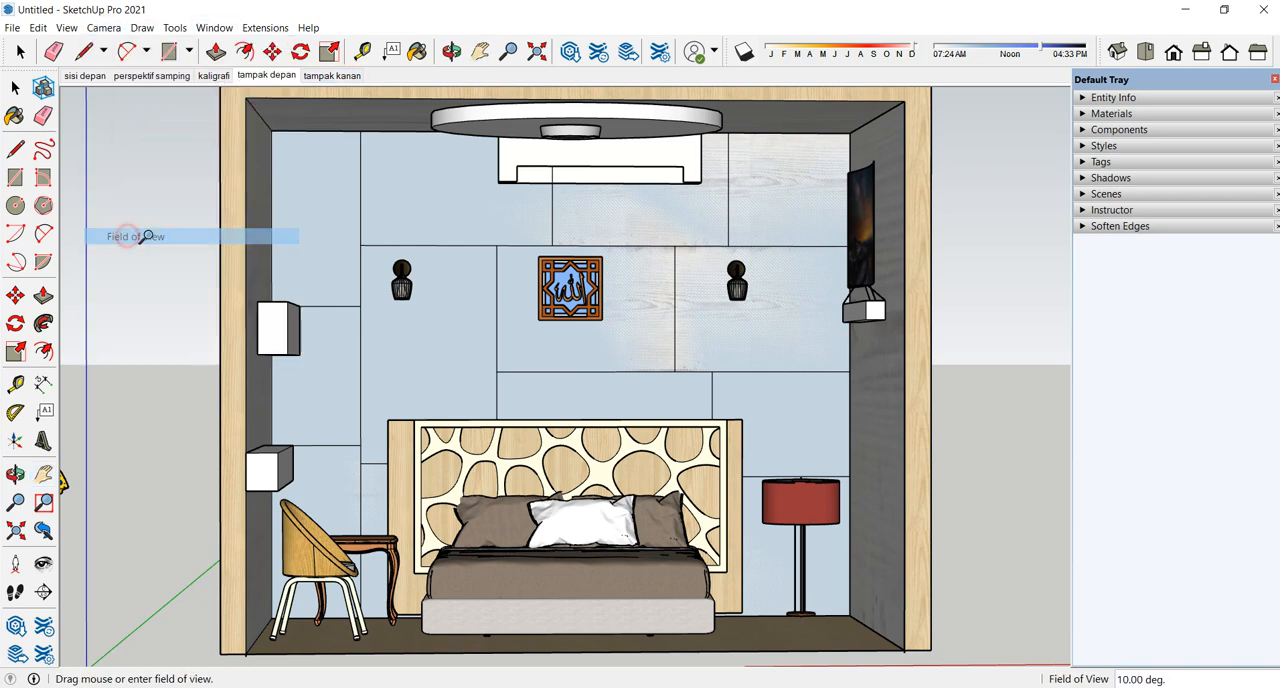
text(7)
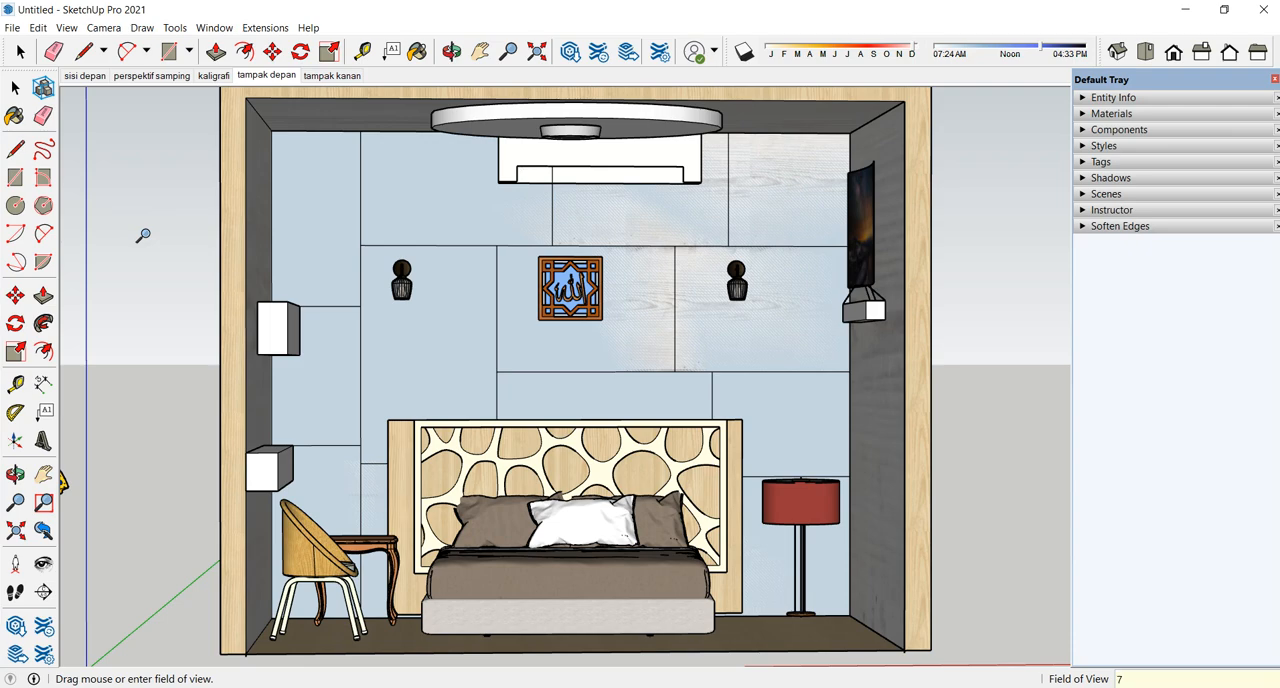
key(Return)
middle_drag(567, 436, 622, 376)
drag(622, 376, 595, 382)
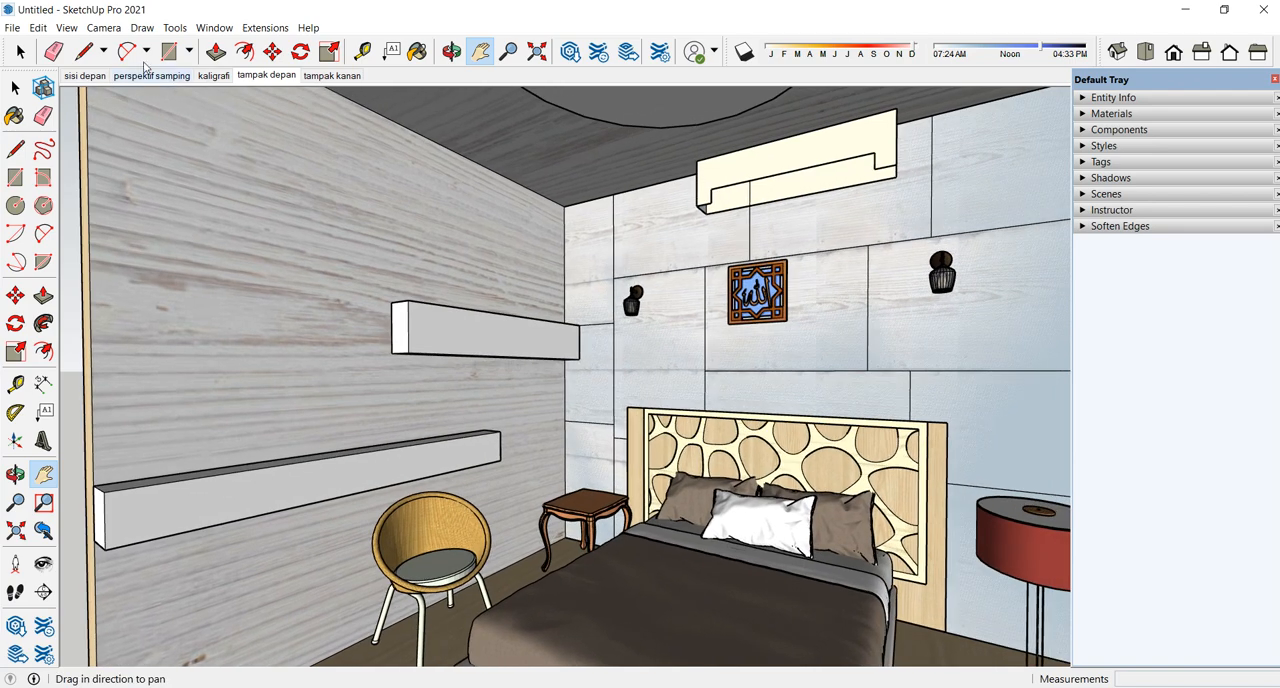
- Set the camera's field of view to 35 degrees and frame the bedroom from the front
click(103, 27)
click(118, 236)
text(35)
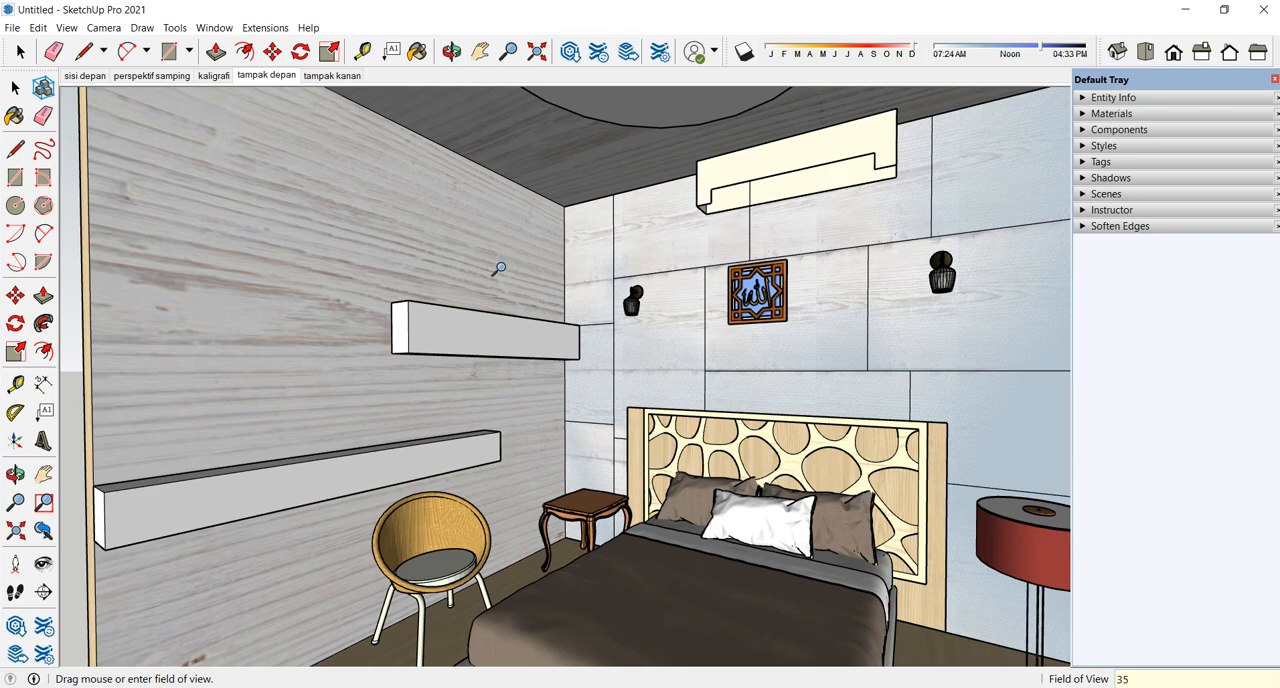
key(Return)
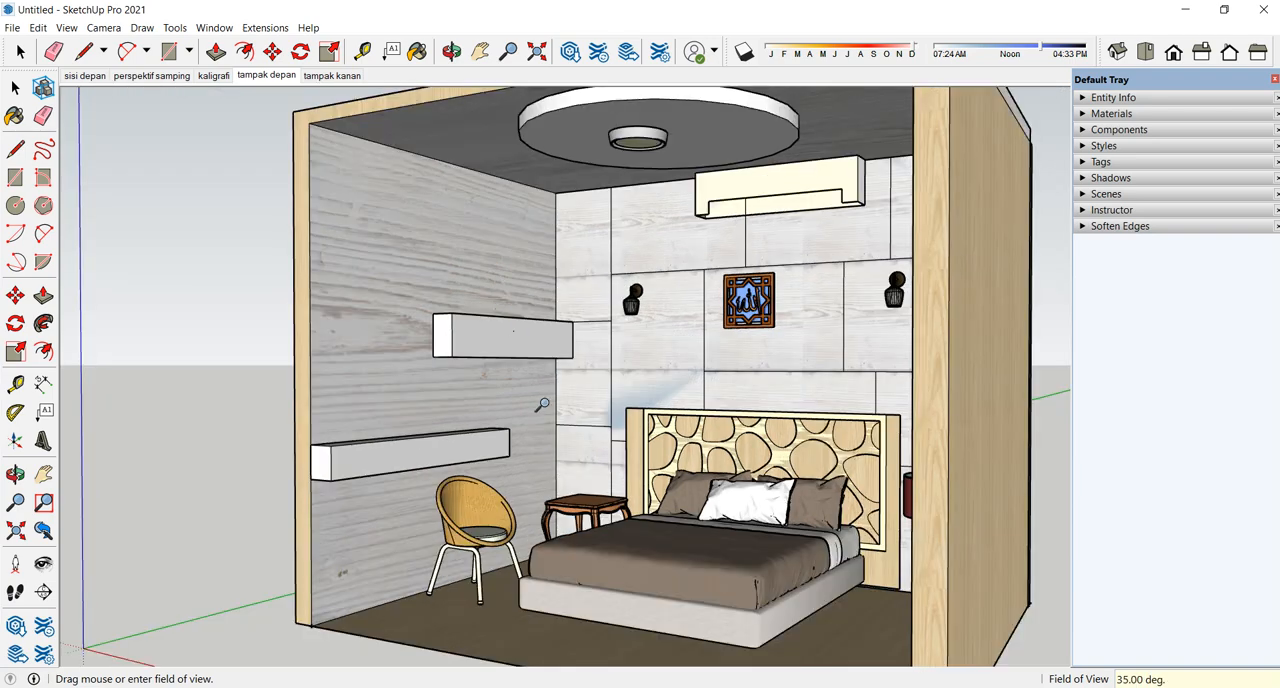
scroll(542, 407, up, 10)
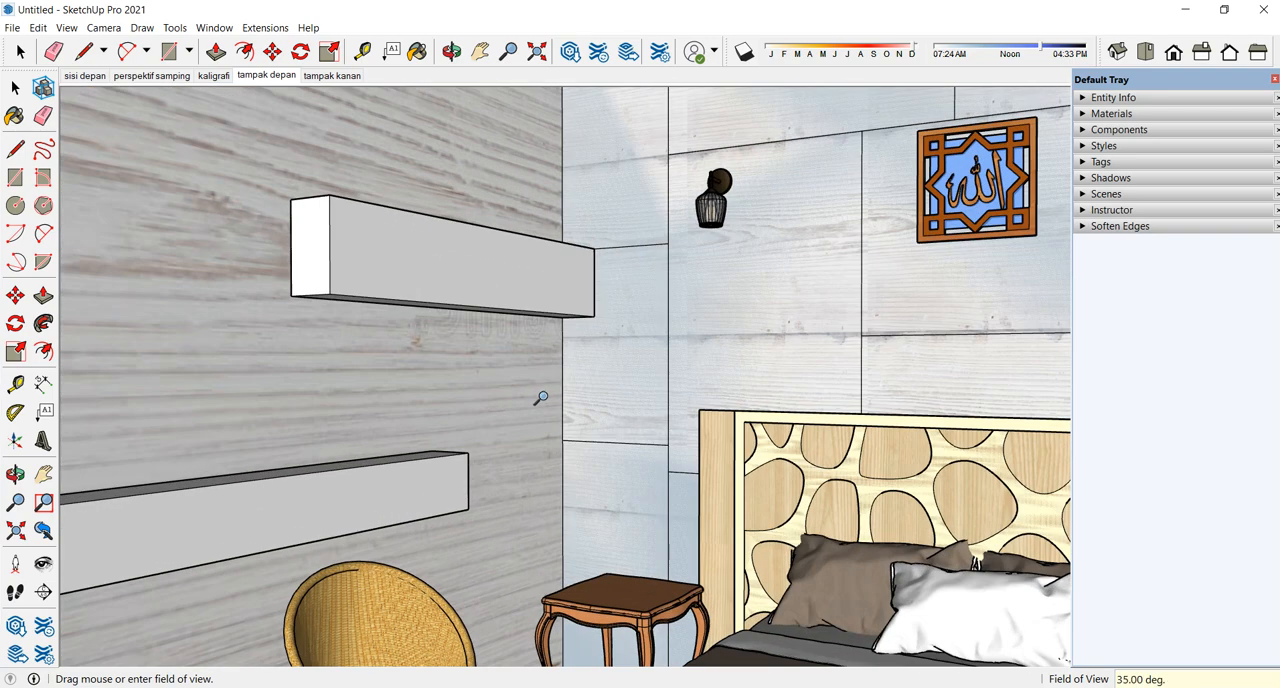
scroll(542, 405, down, 12)
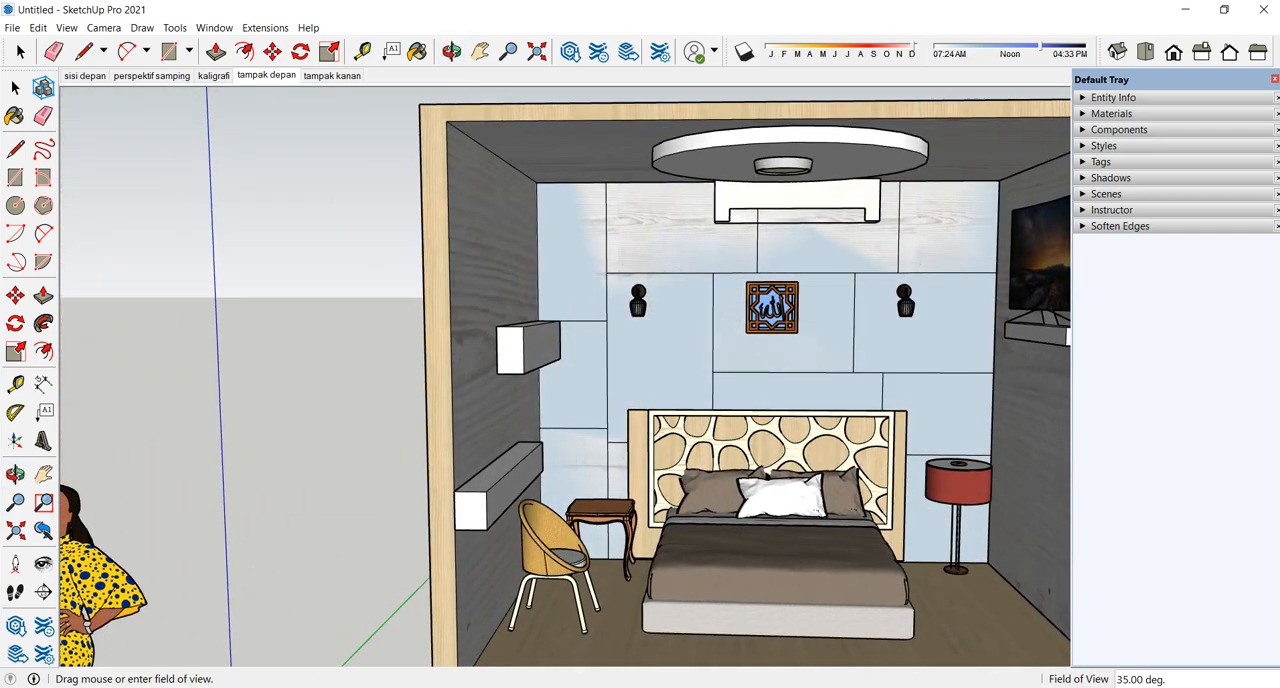
key(alt+Tab)
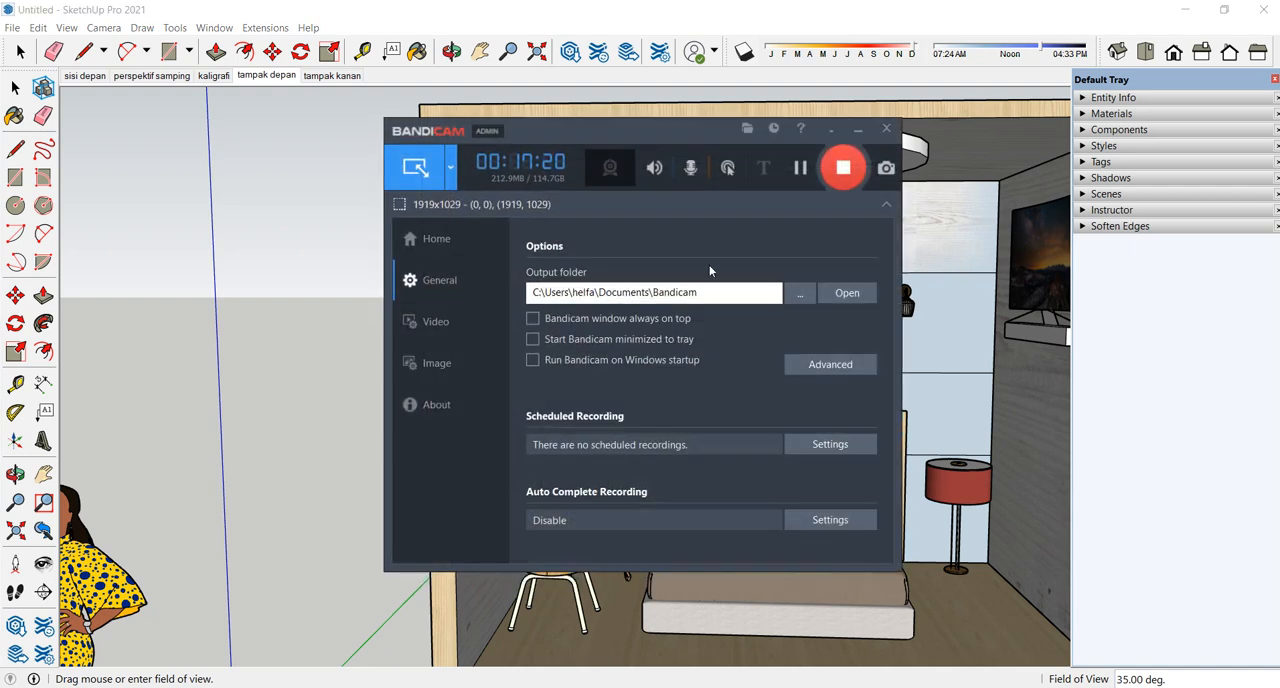